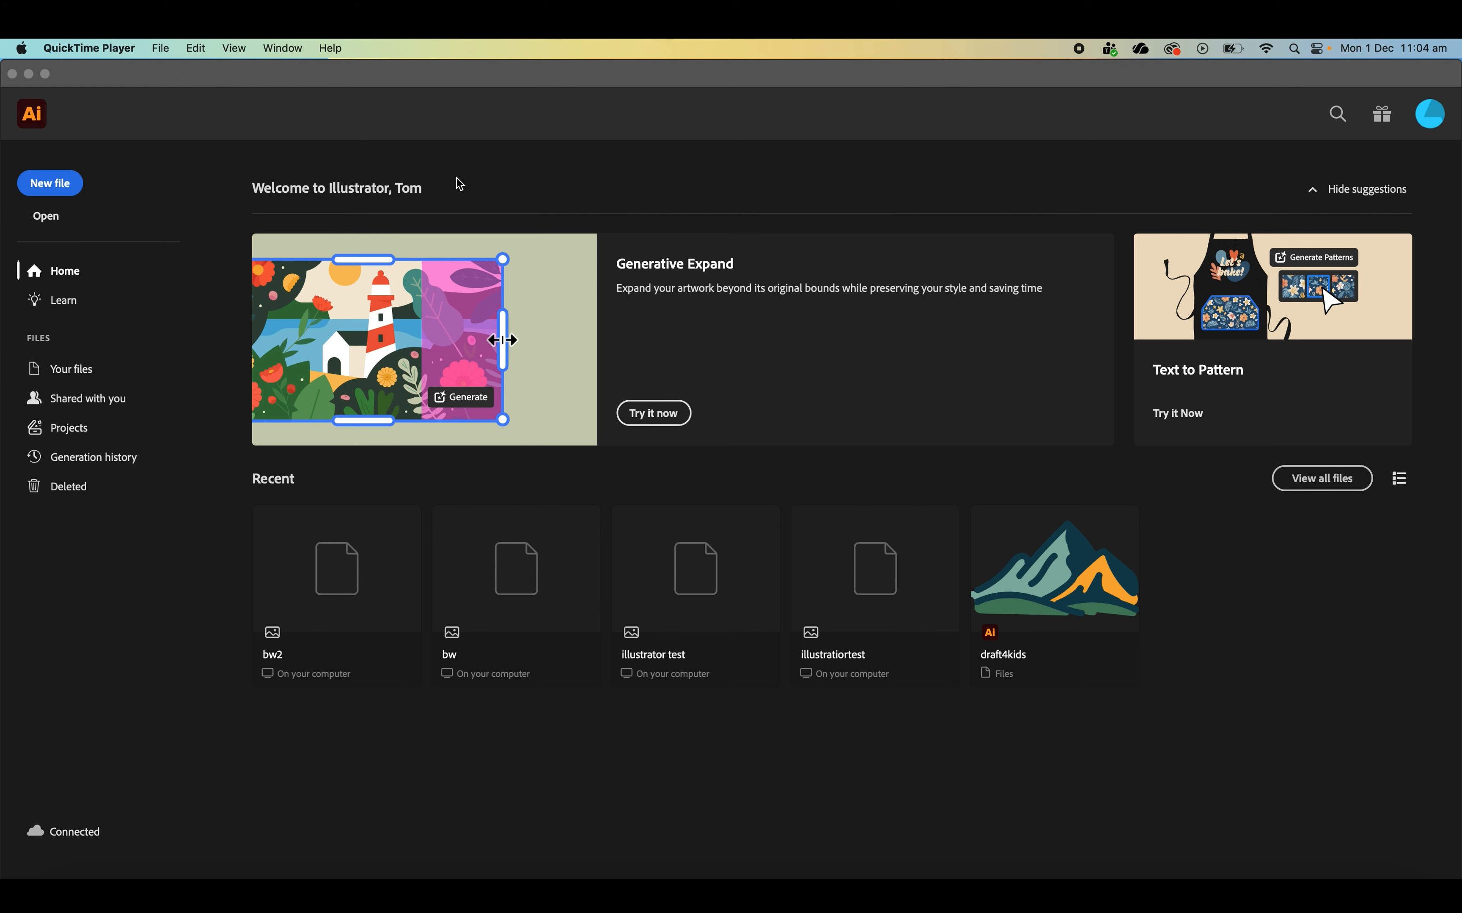
- Create a portrait A4 print document named basketball with its units set to centimeters
left_click(55, 189)
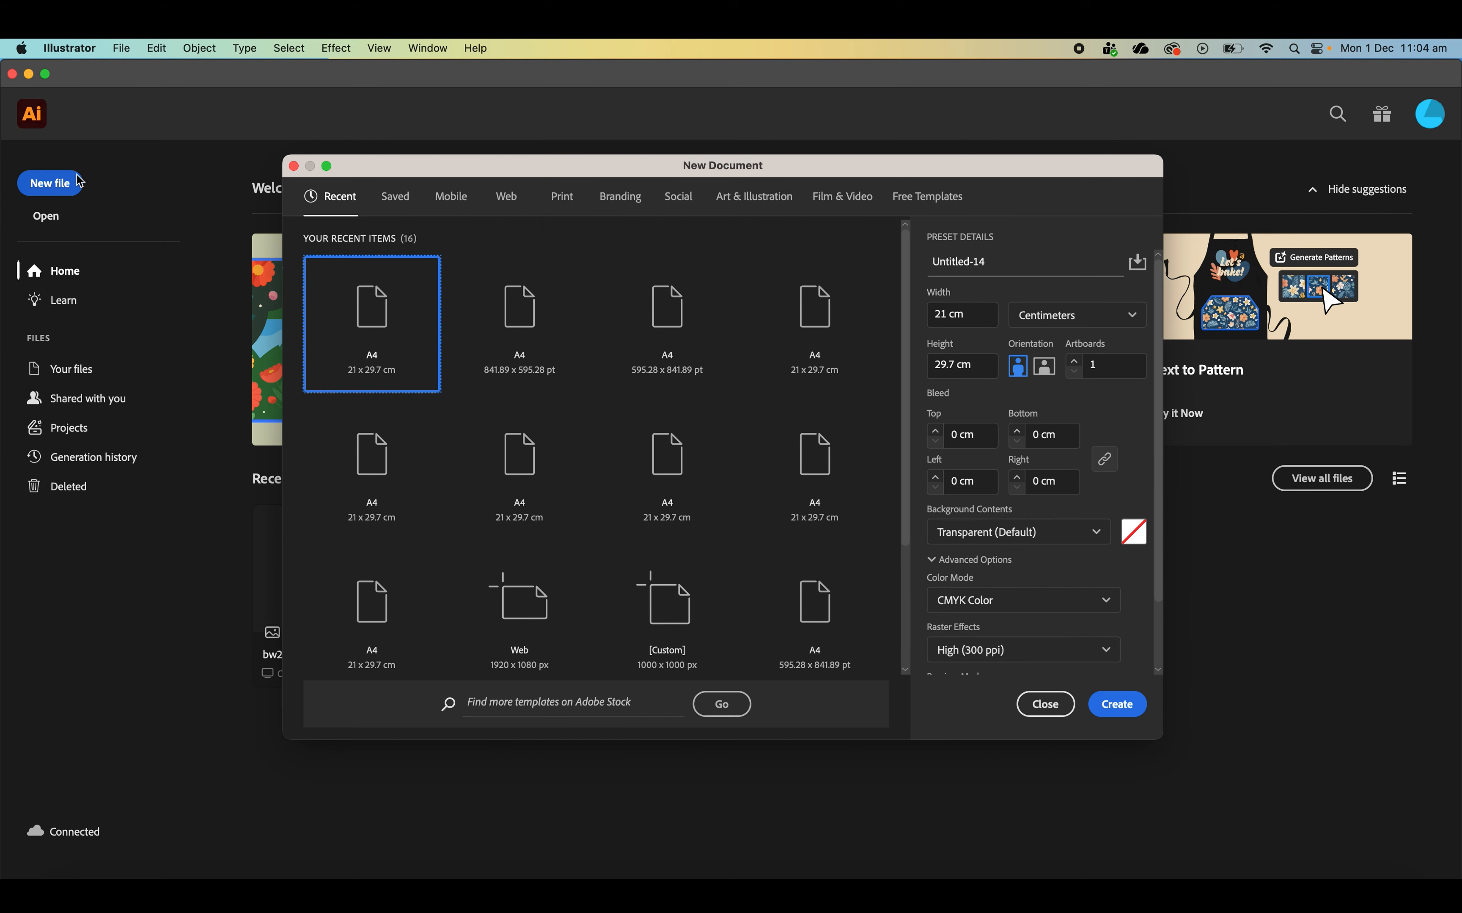
left_click(556, 208)
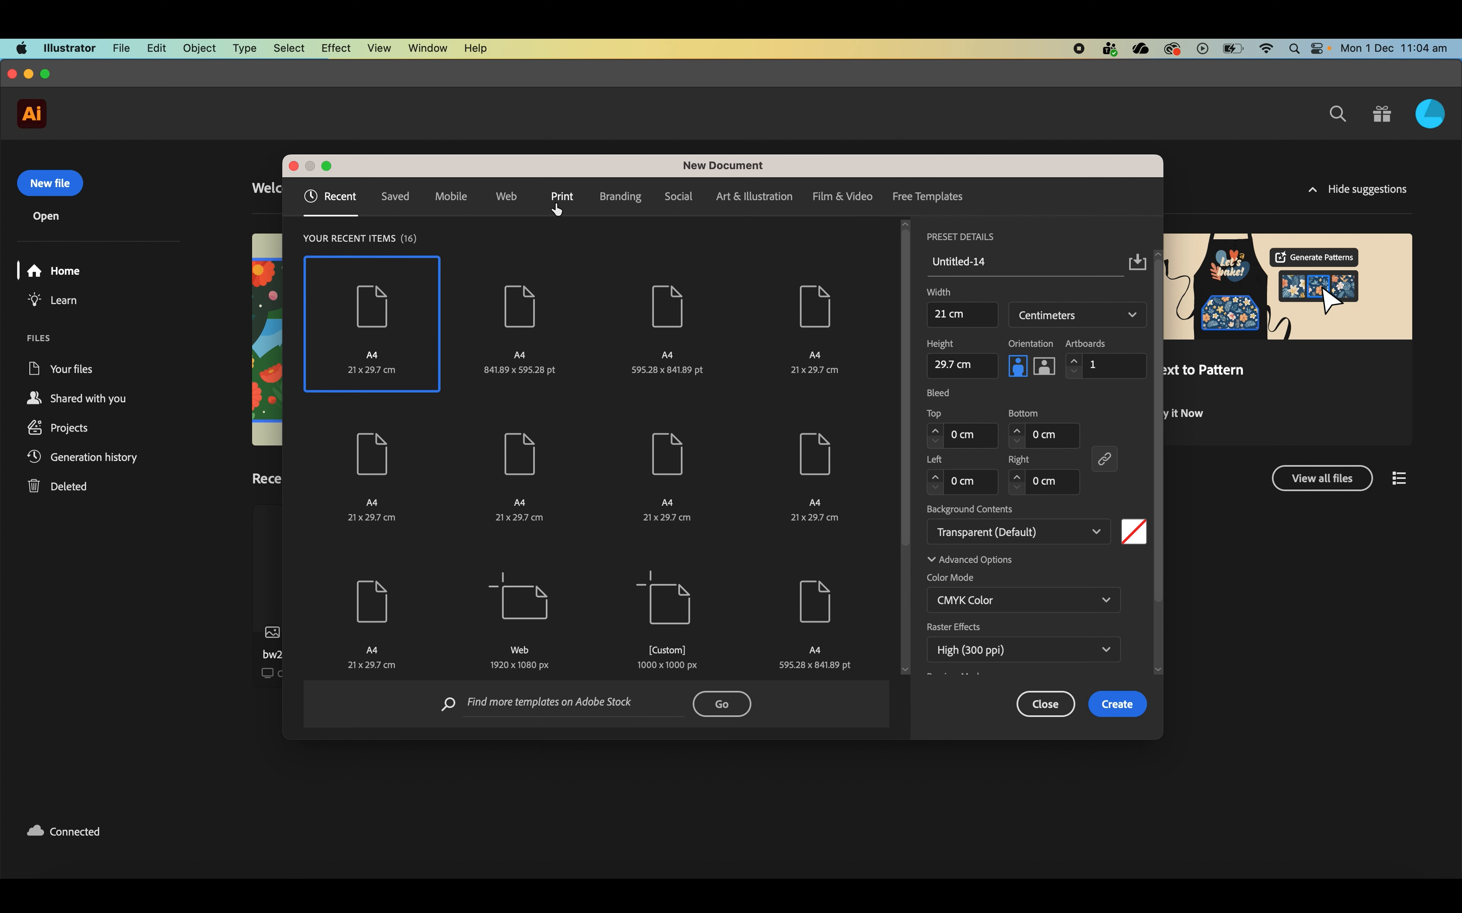
left_click(548, 308)
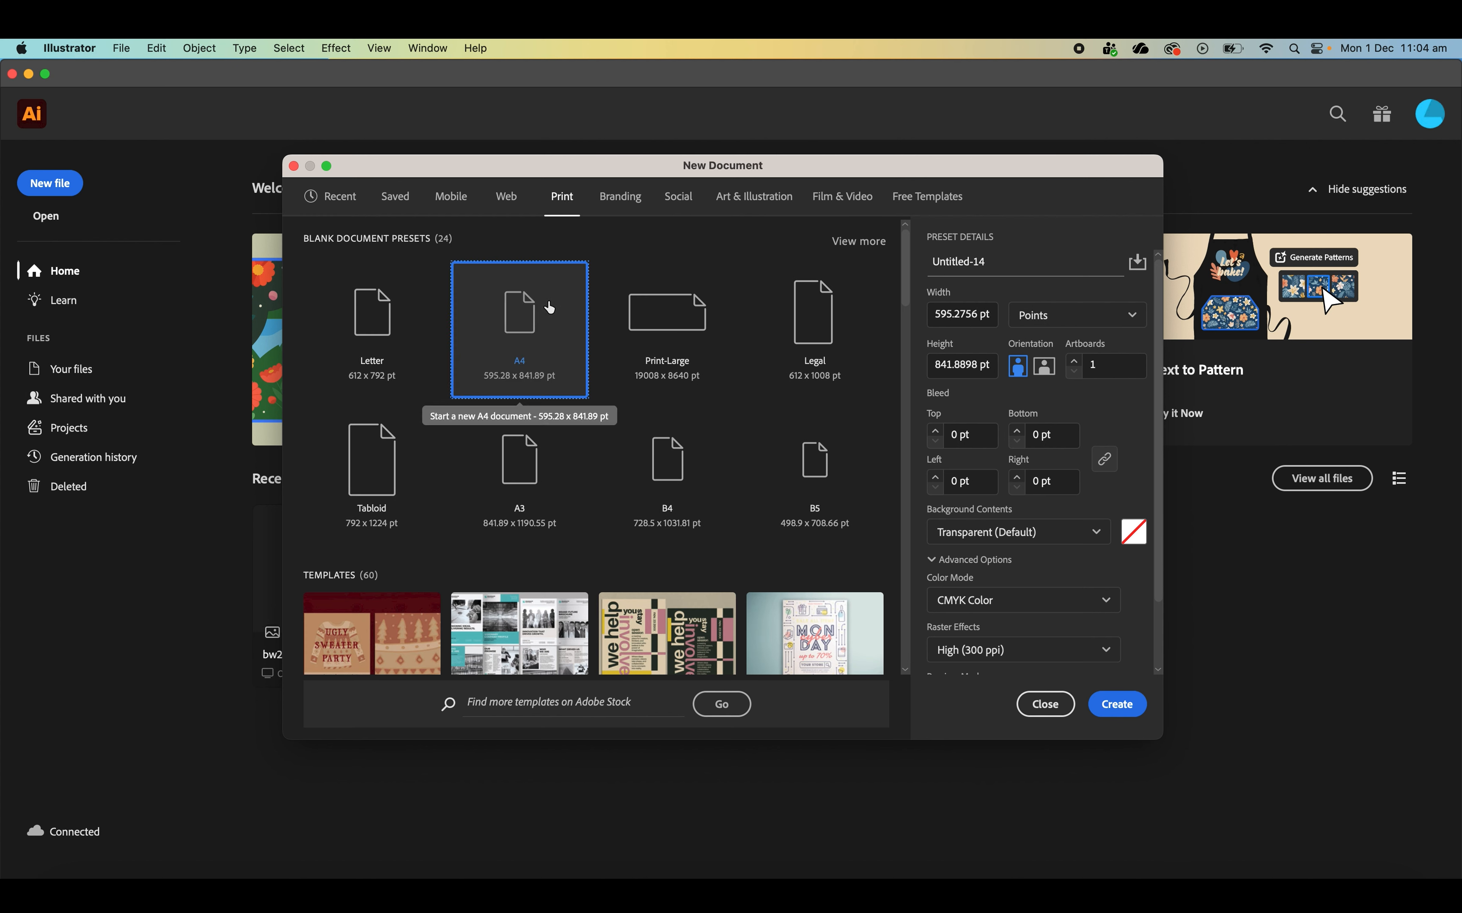
left_click(1074, 318)
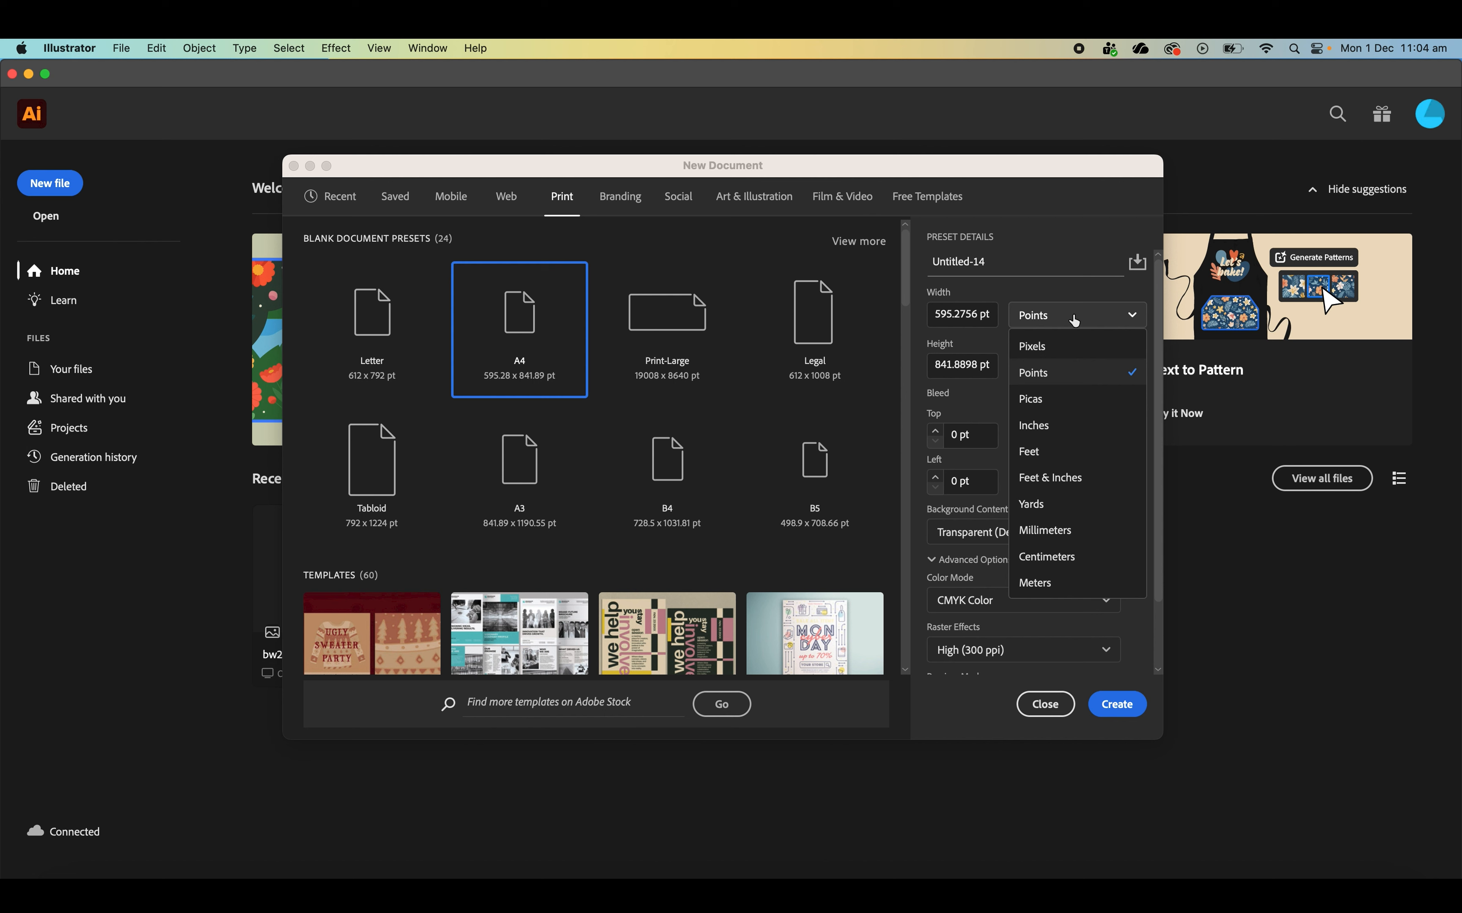
left_click(1064, 556)
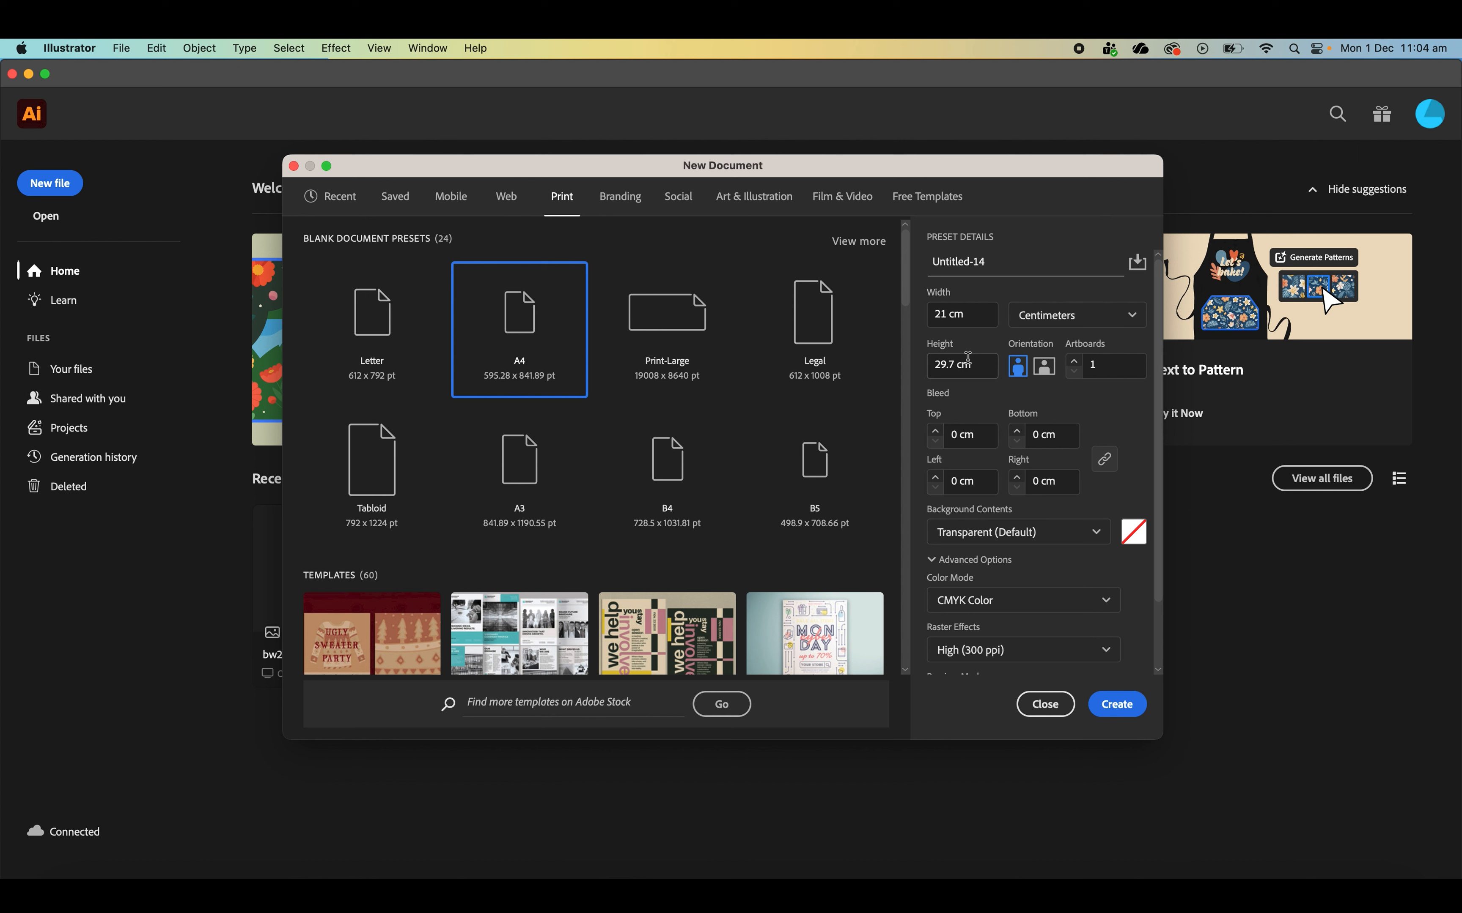
triple_click(988, 267)
type("basketball")
left_click(1108, 704)
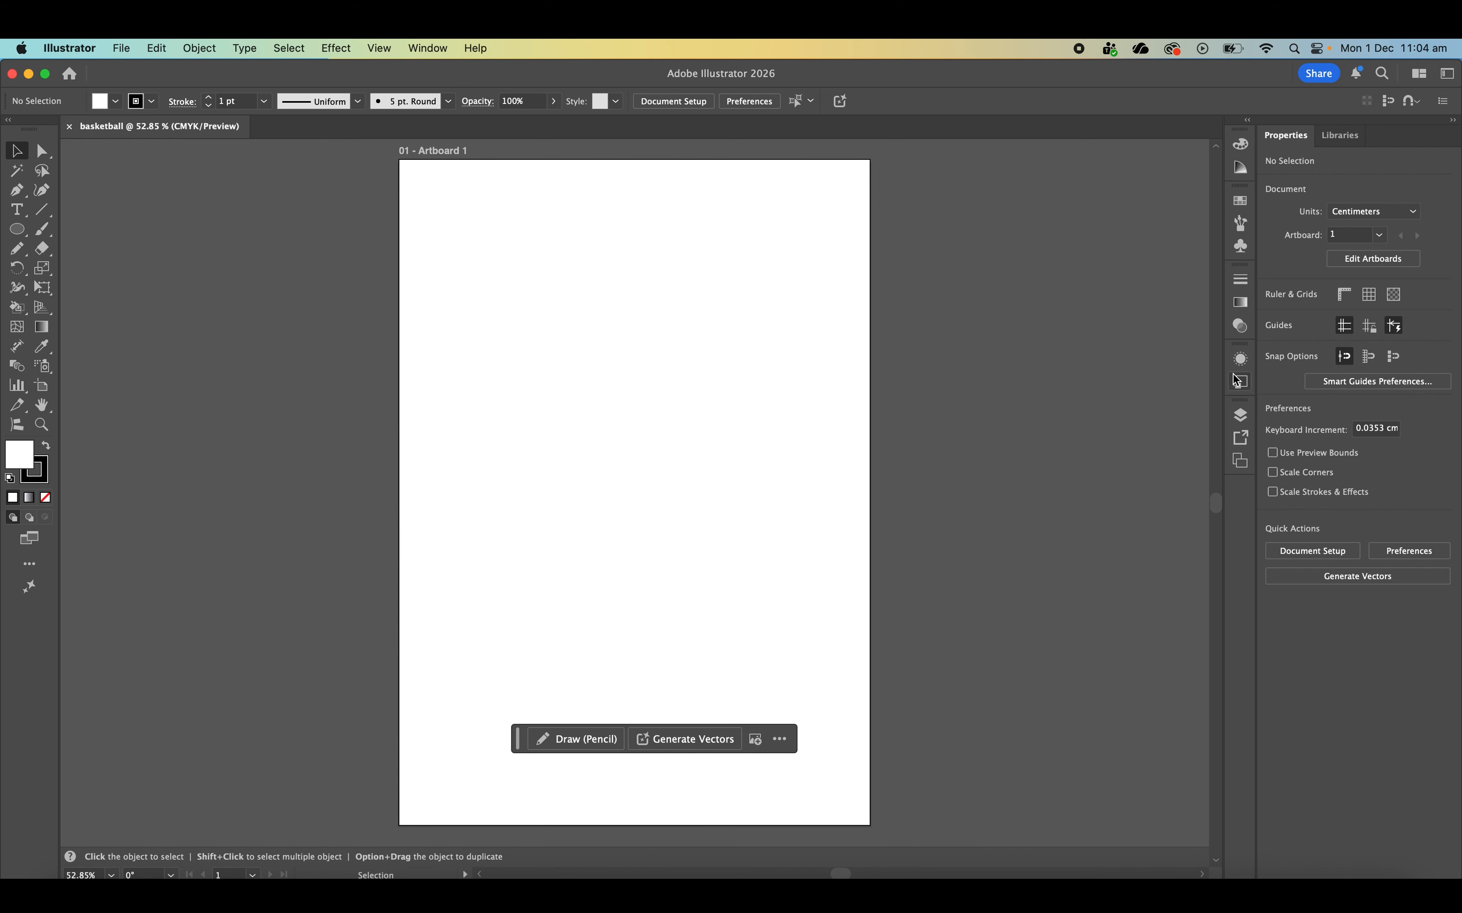
- Rename Layer 1 as Shadow
left_click(1237, 424)
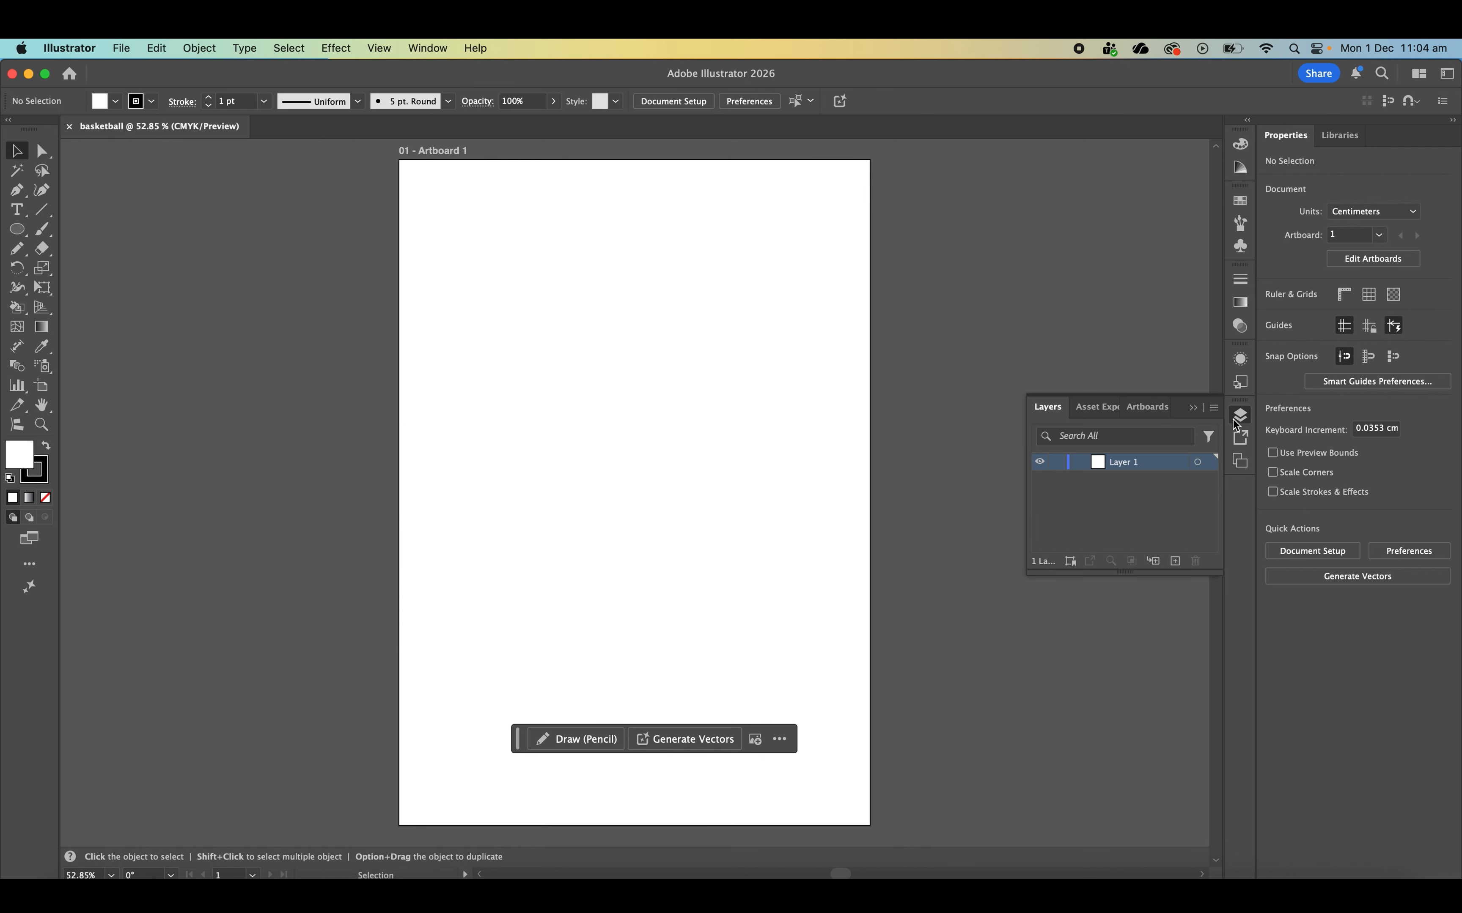
double_click(1123, 464)
type("Shadow")
key("Return")
left_click(1241, 416)
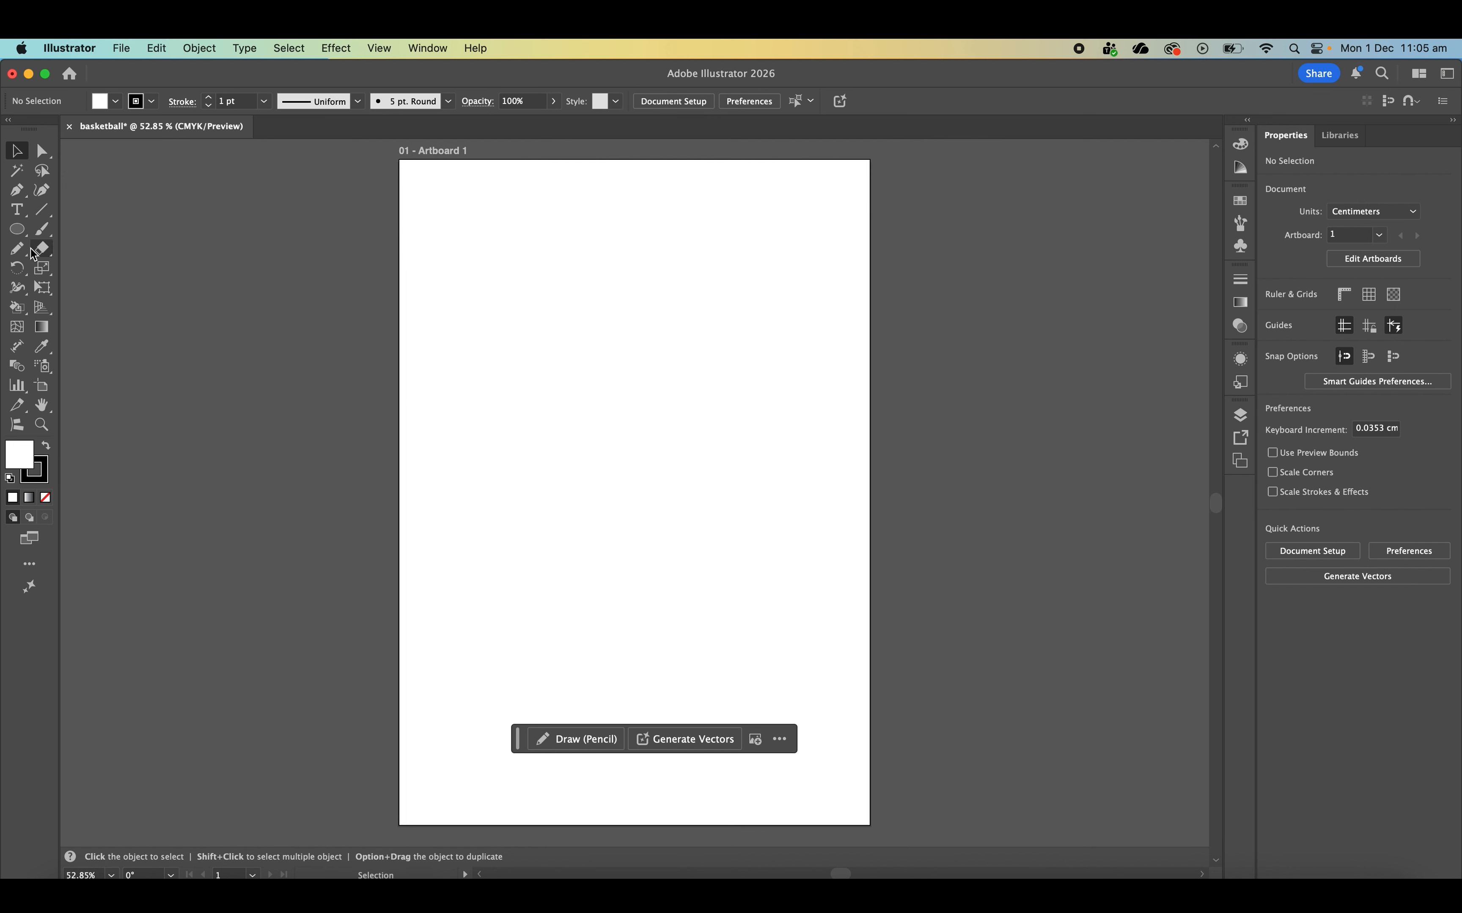
- Draw a grey ellipse with no stroke, about 10.6 cm wide and 3.6 cm high, around the middle of the artboard
left_click(17, 235)
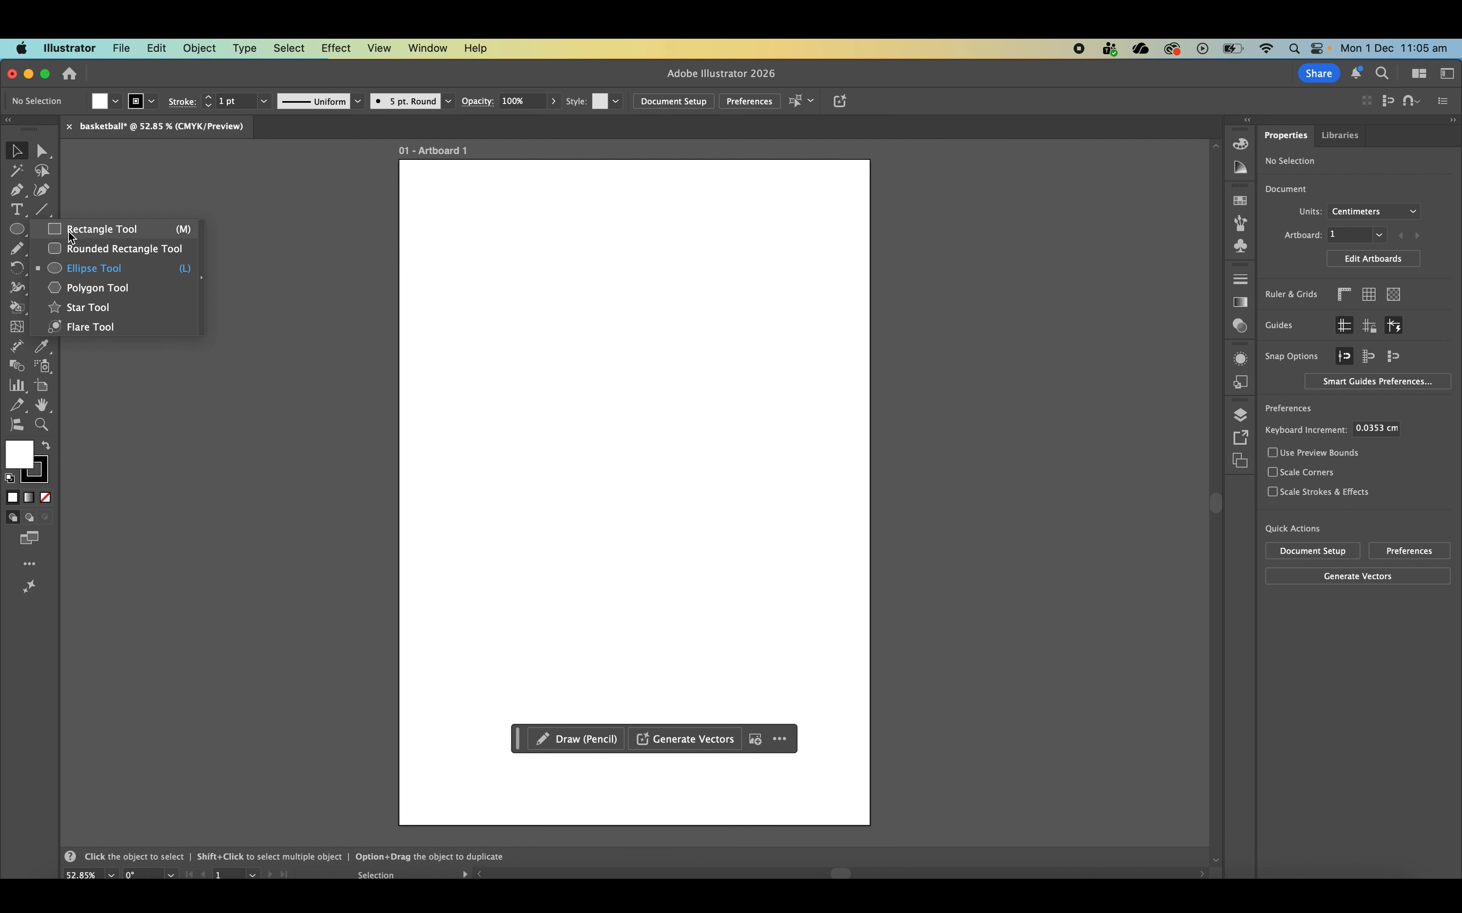
left_click(87, 273)
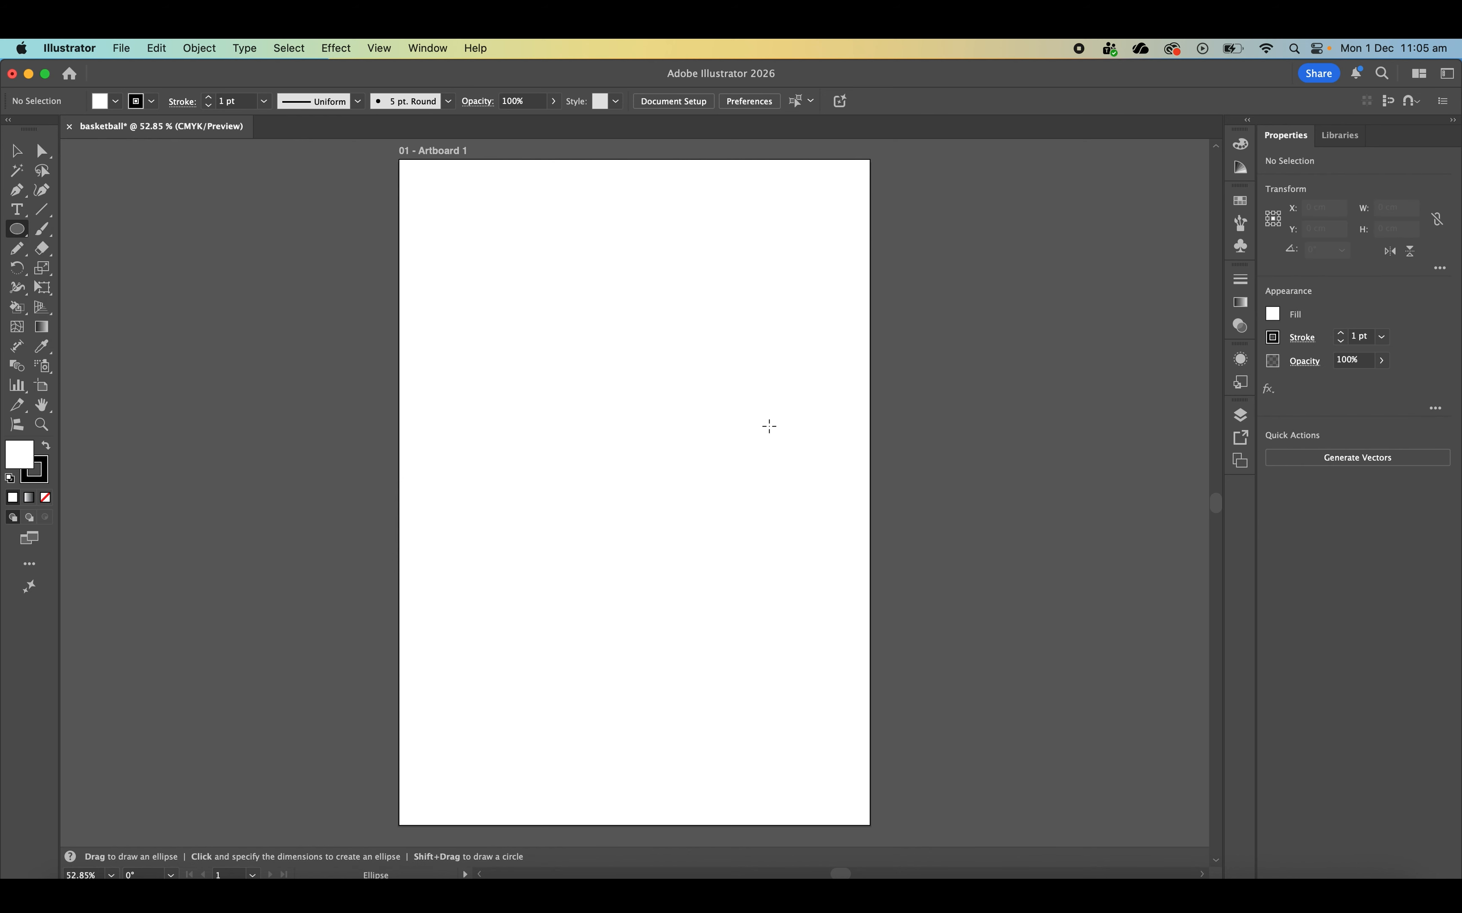
left_click(1273, 338)
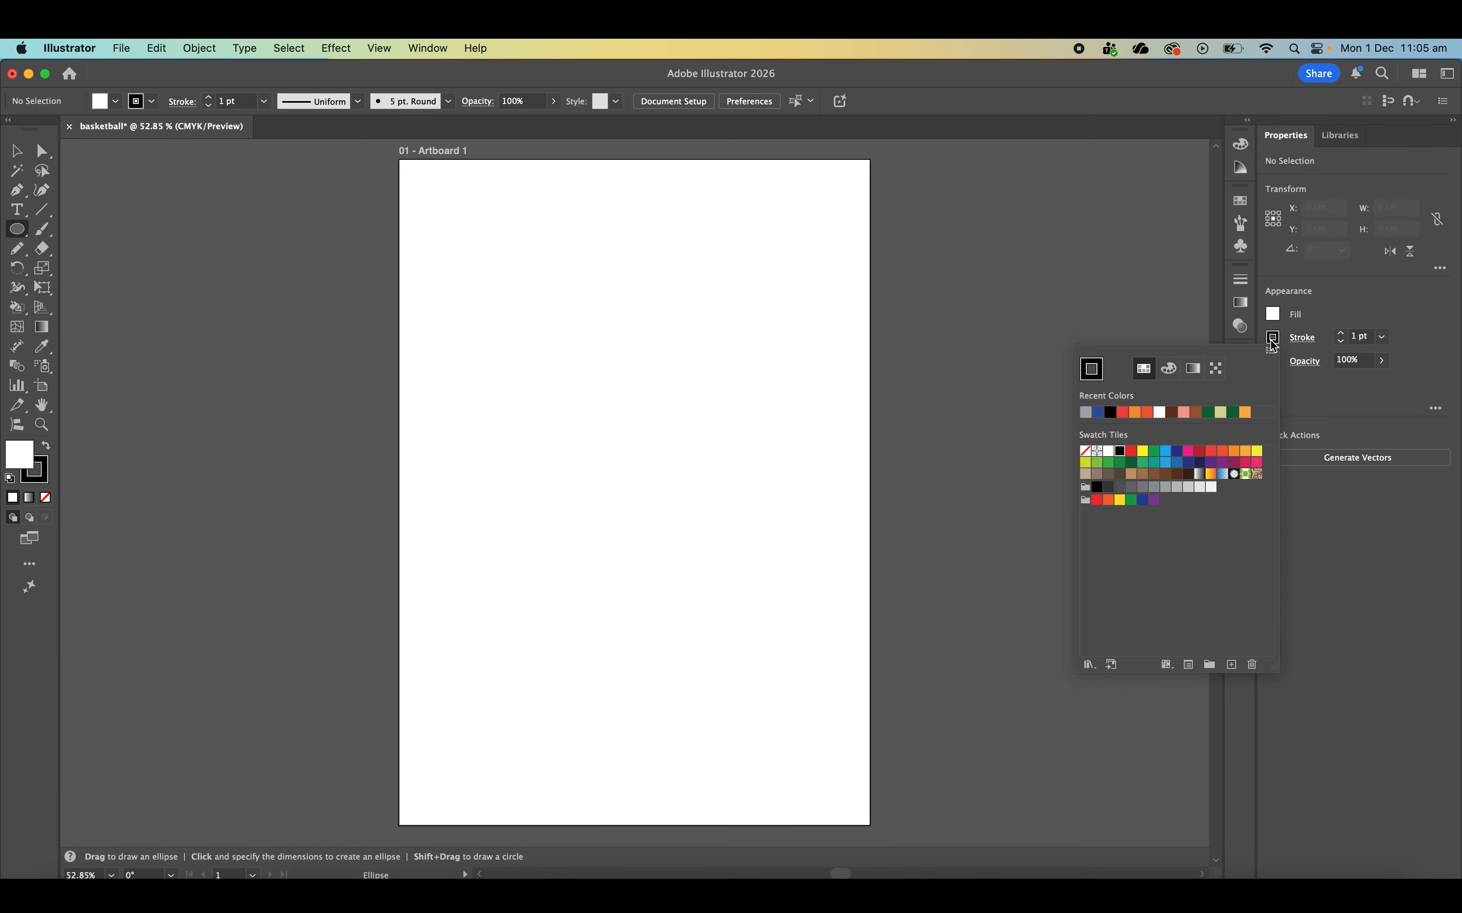
left_click(1085, 451)
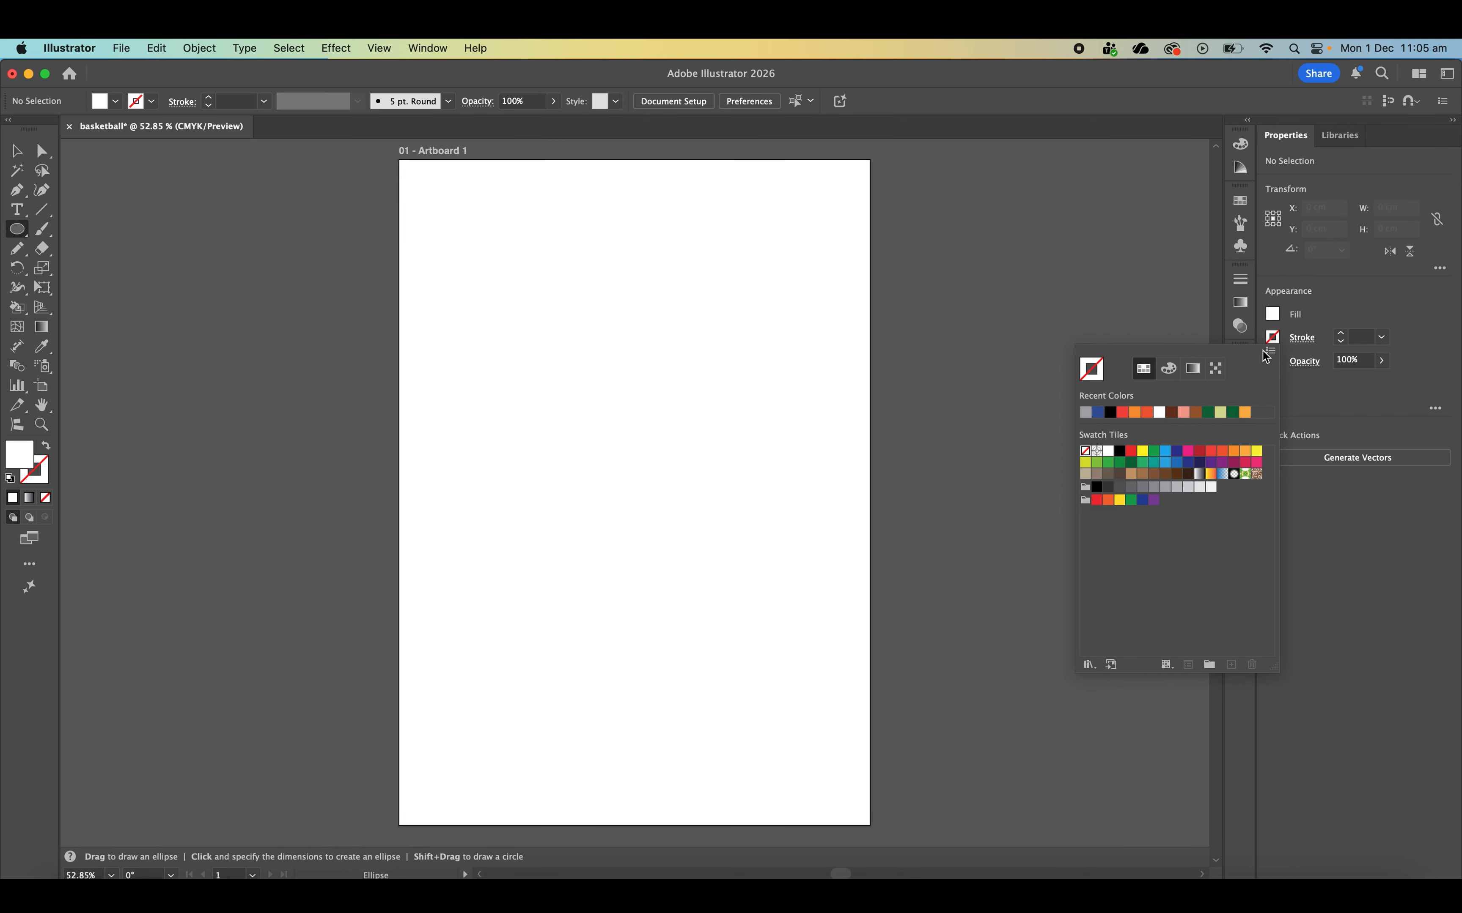
left_click(1279, 318)
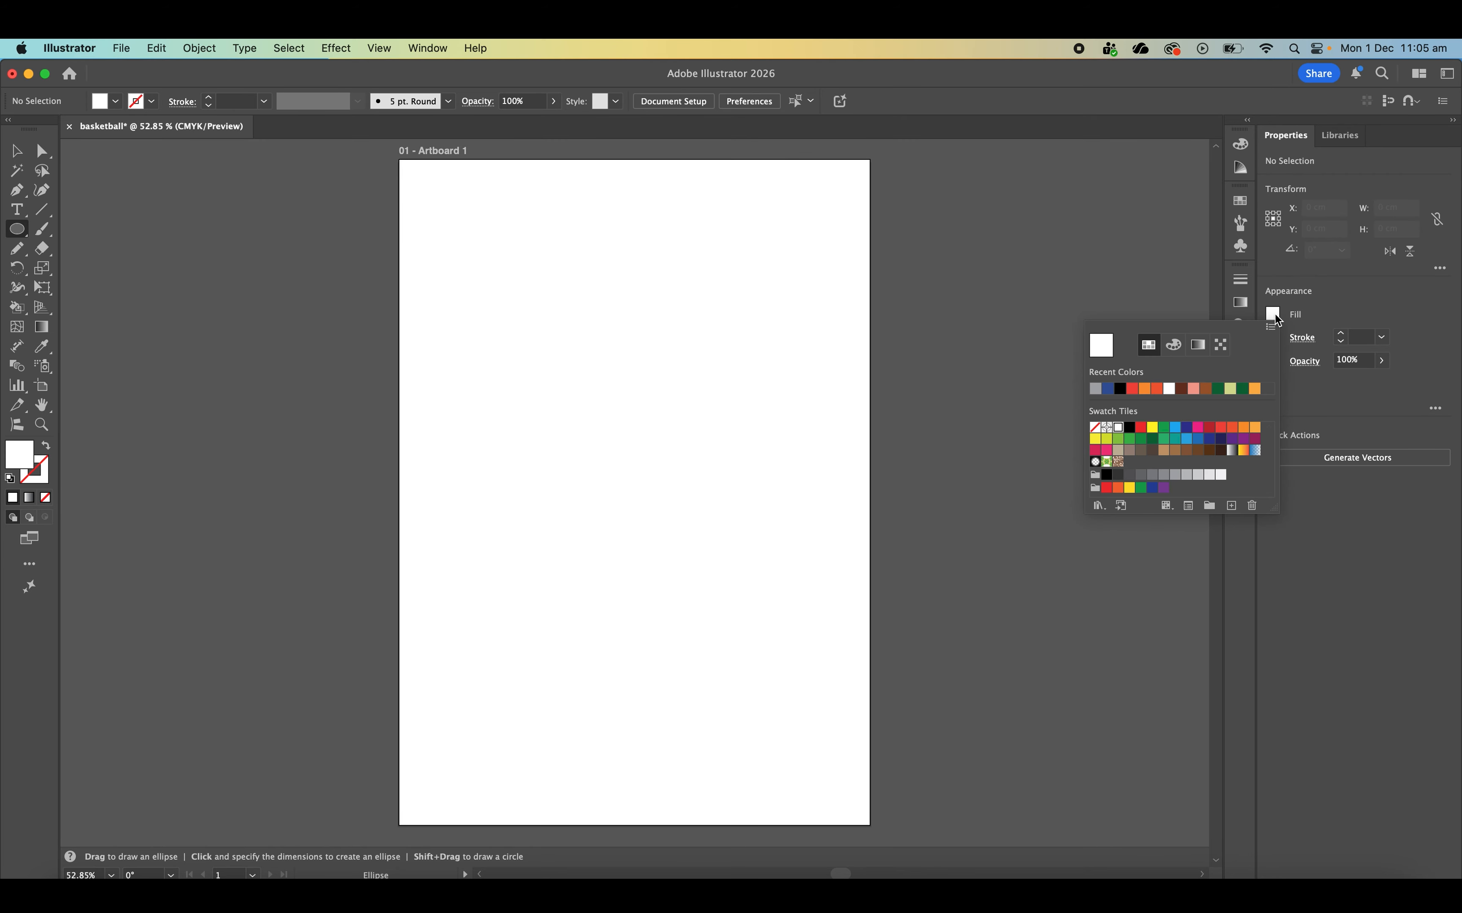
left_click(1175, 481)
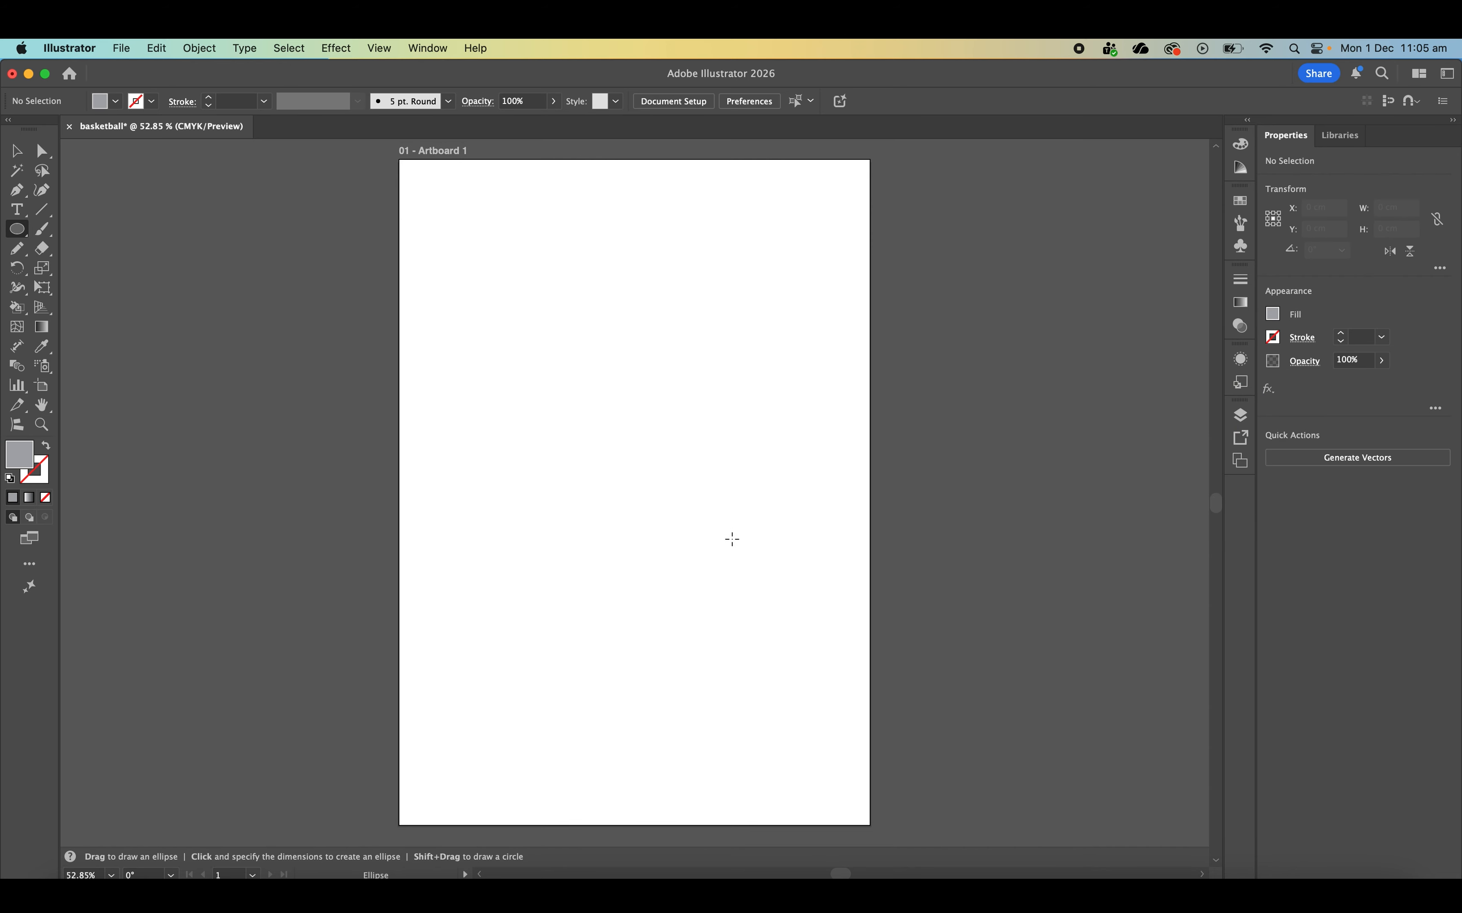
left_click_drag(737, 545, 498, 464)
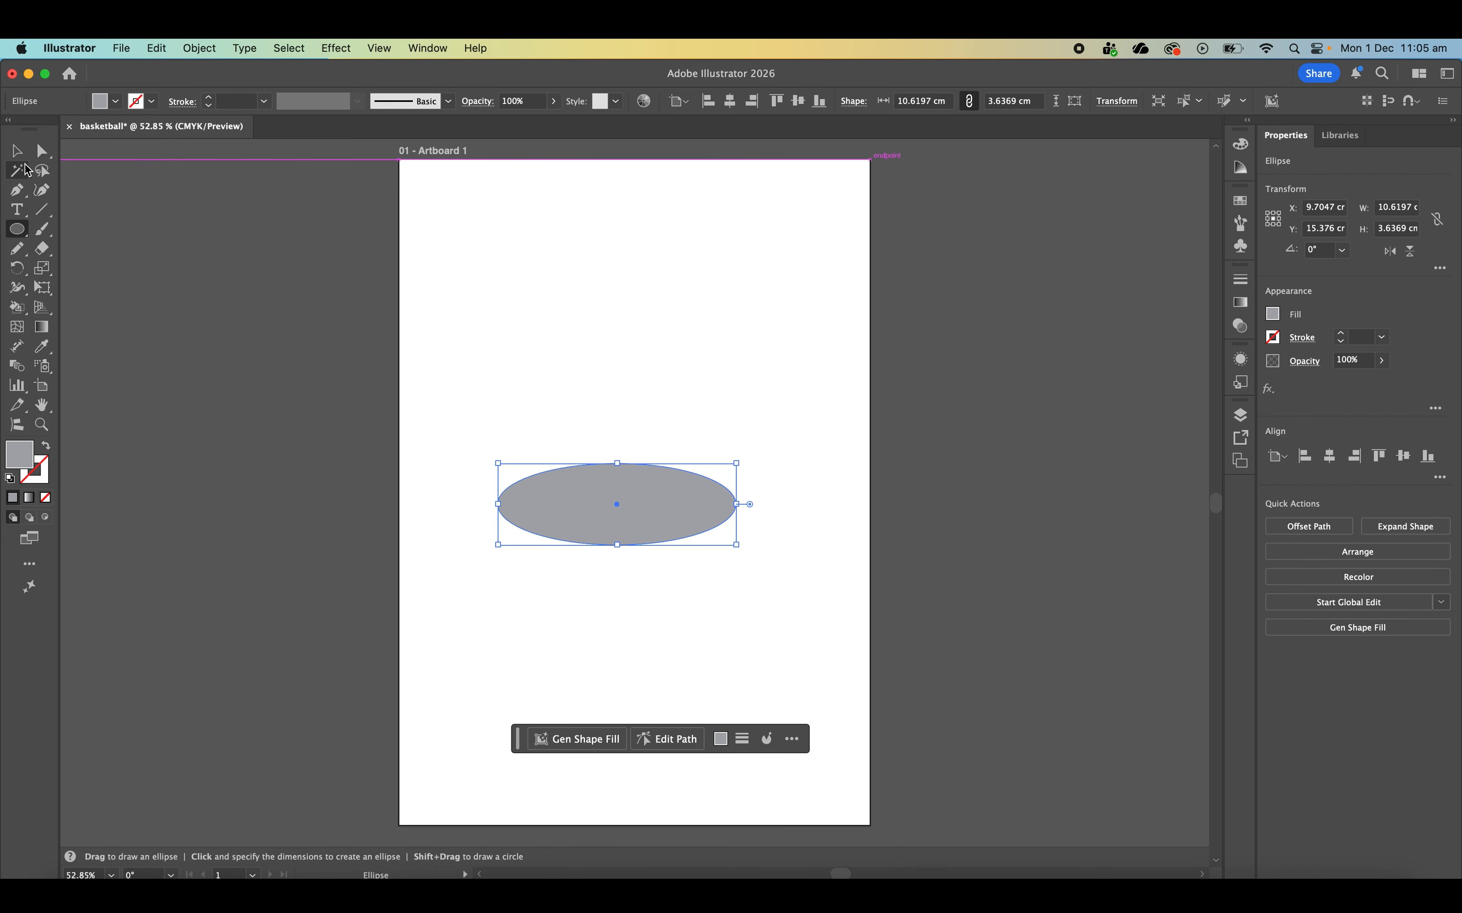
- Move the grey shadow ellipse about 3 cm to the right on the artboard and deselect it
left_click(16, 151)
left_click_drag(643, 514, 716, 516)
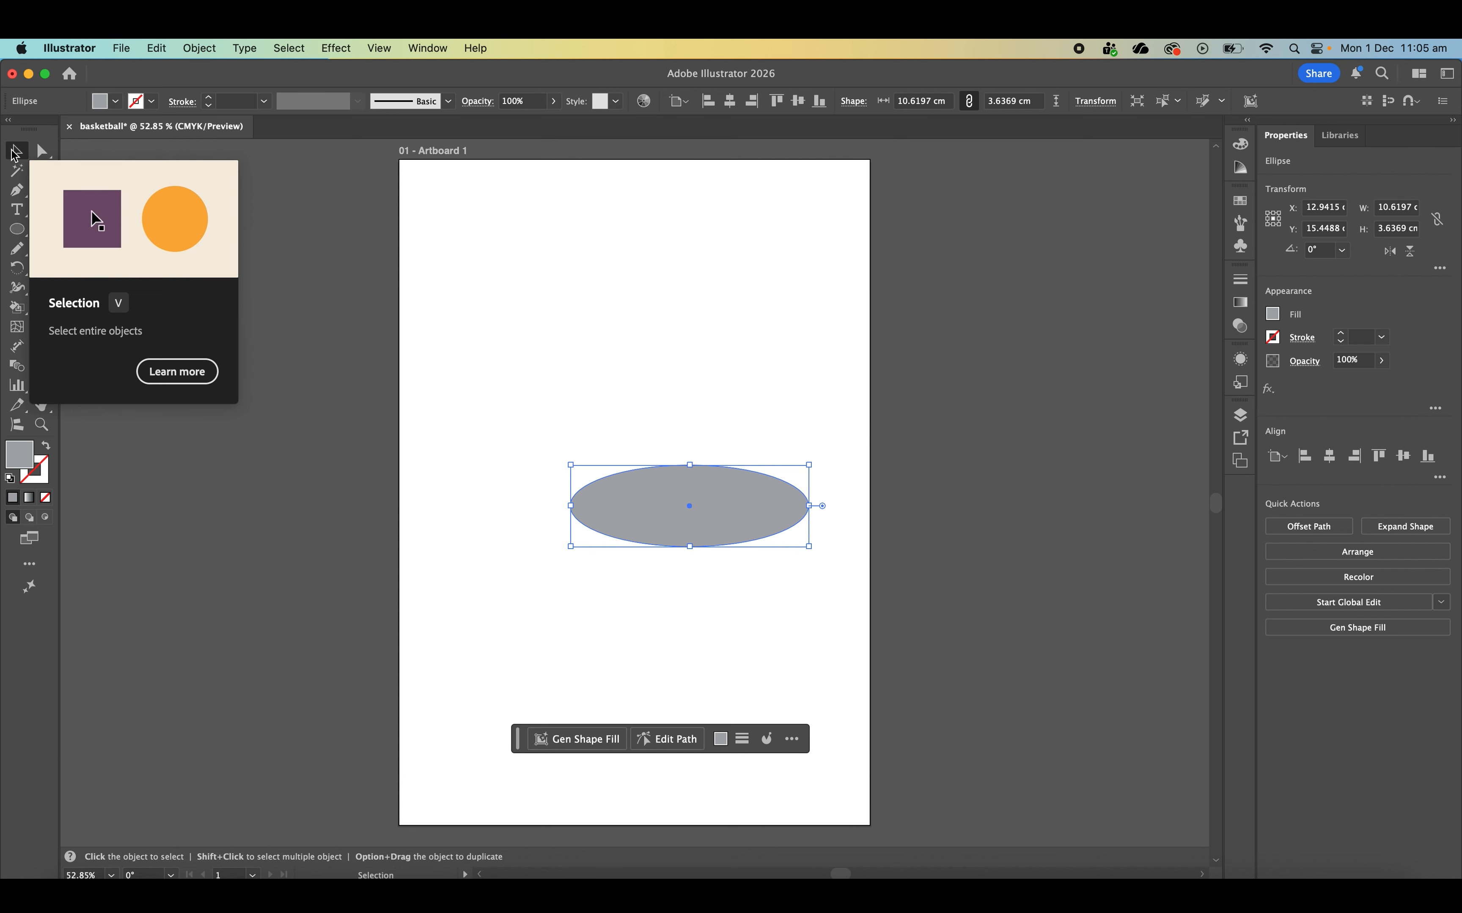
mouse_move(691, 508)
left_mouse_down()
mouse_move(729, 508)
mouse_move(687, 506)
left_mouse_up()
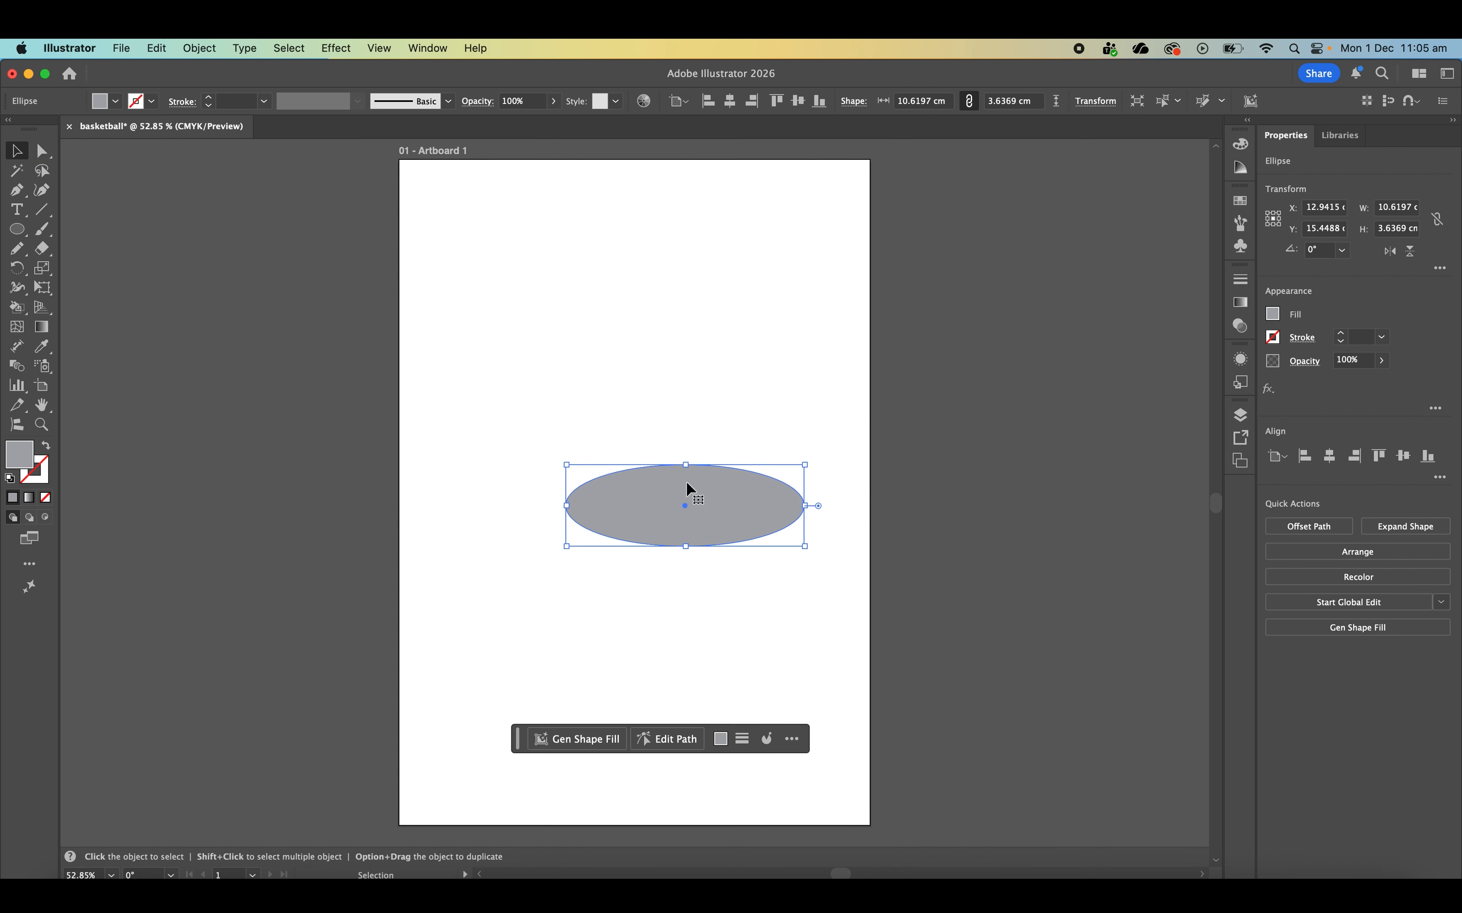
left_click(741, 292)
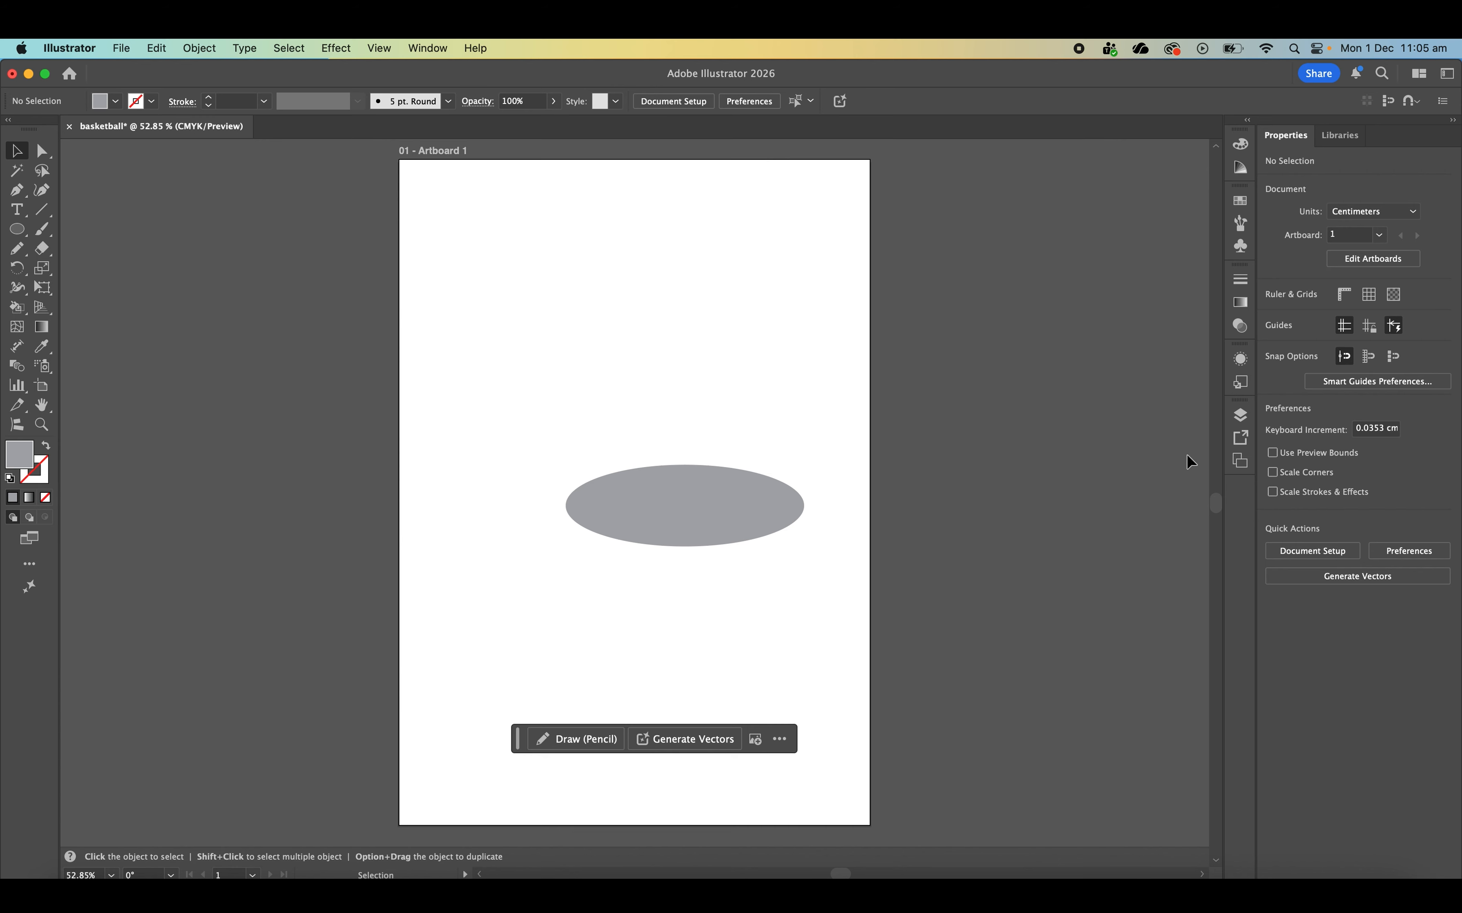
- Add a new layer above the Shadow layer and rename it for the ball
left_click(1245, 422)
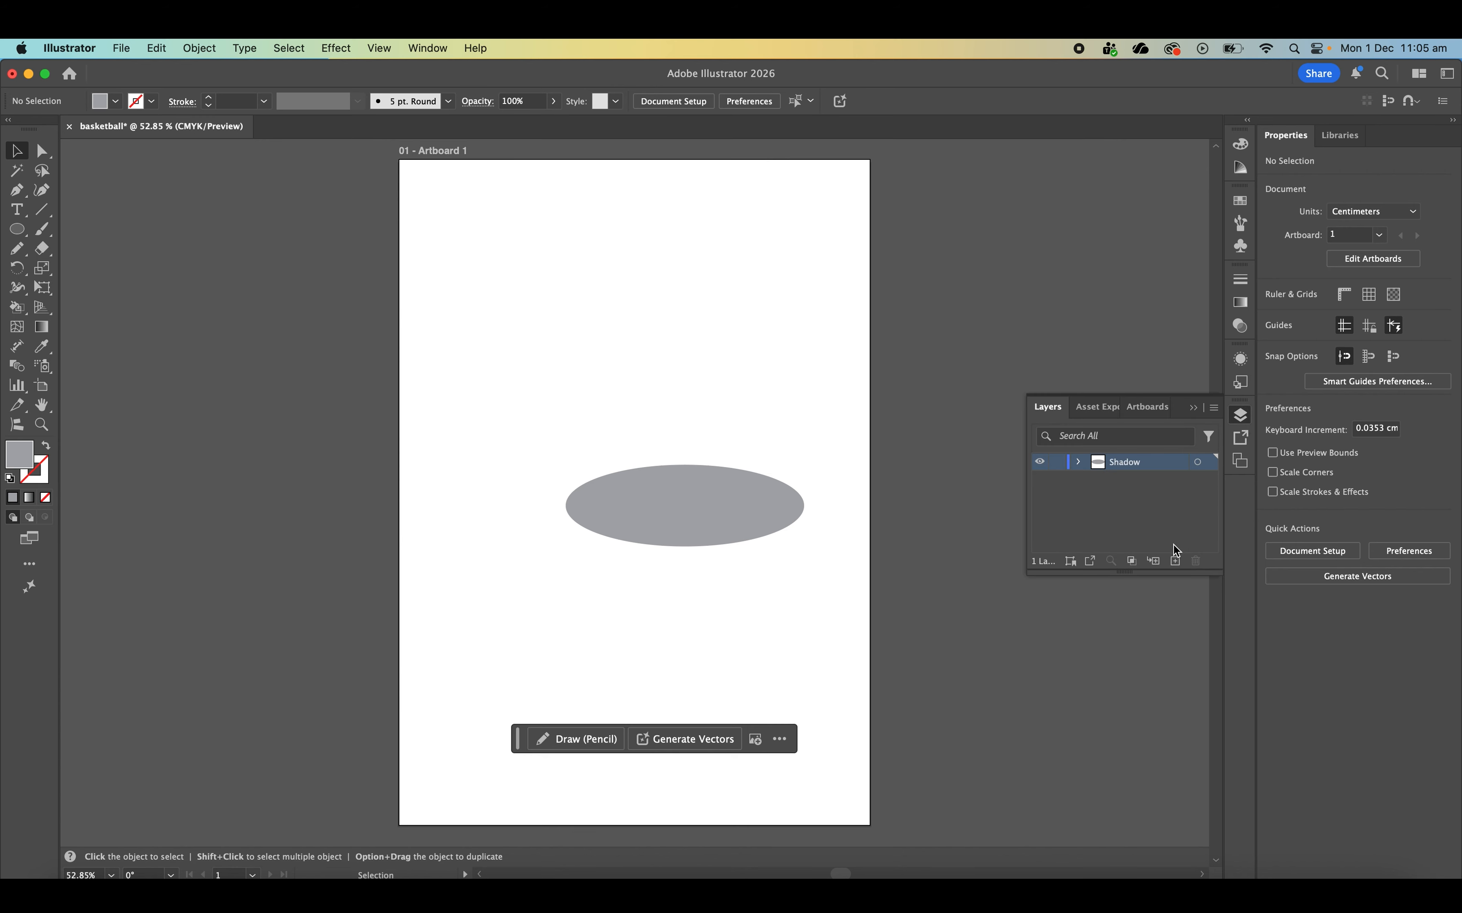
left_click(1175, 561)
double_click(1116, 462)
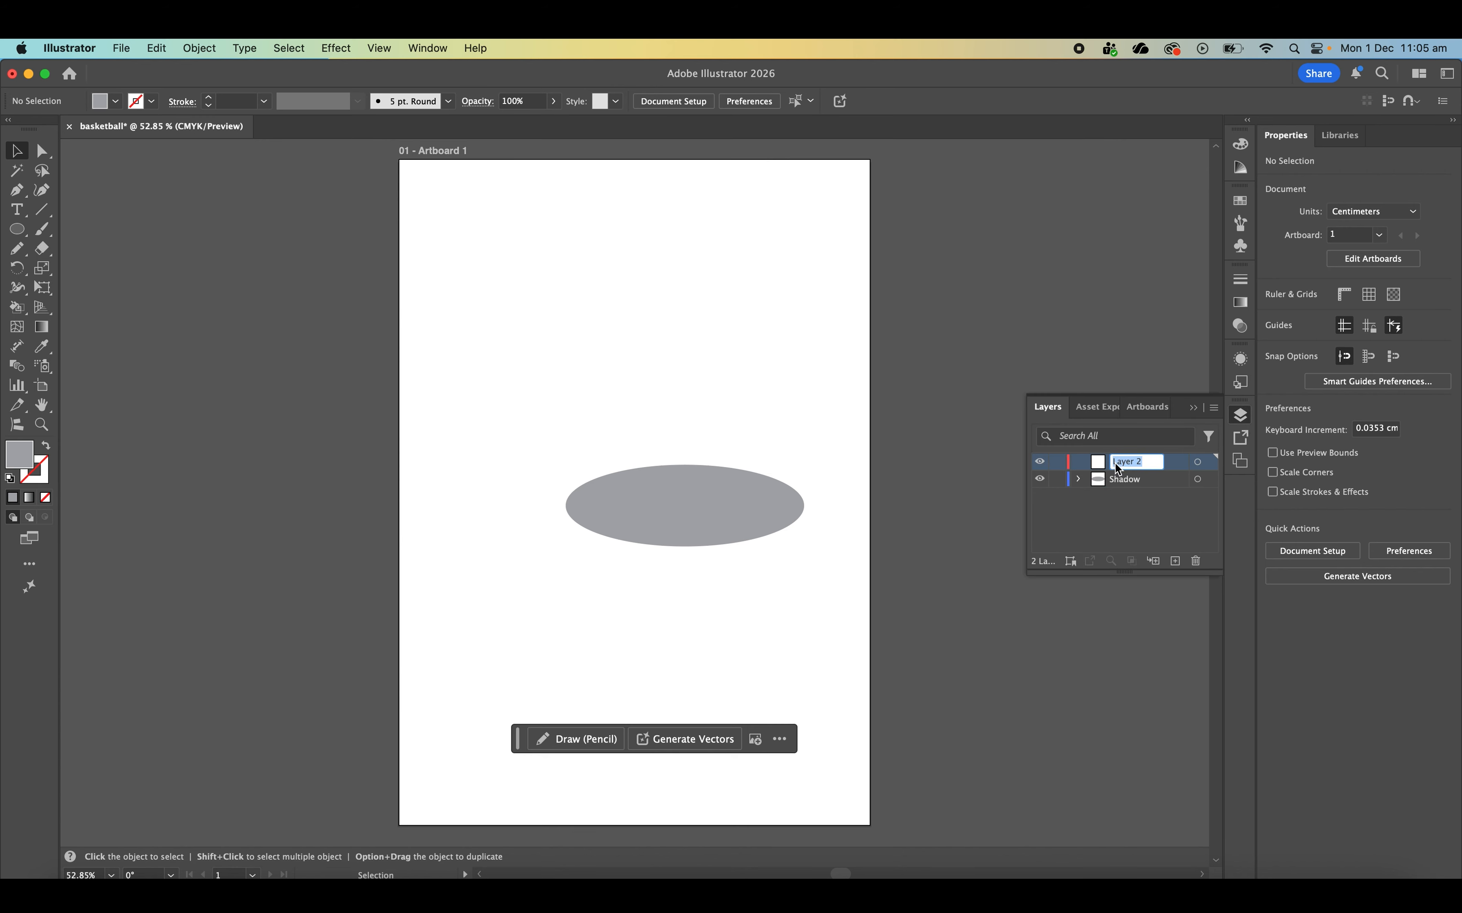
type("Basketball")
key("Return")
left_click(1247, 416)
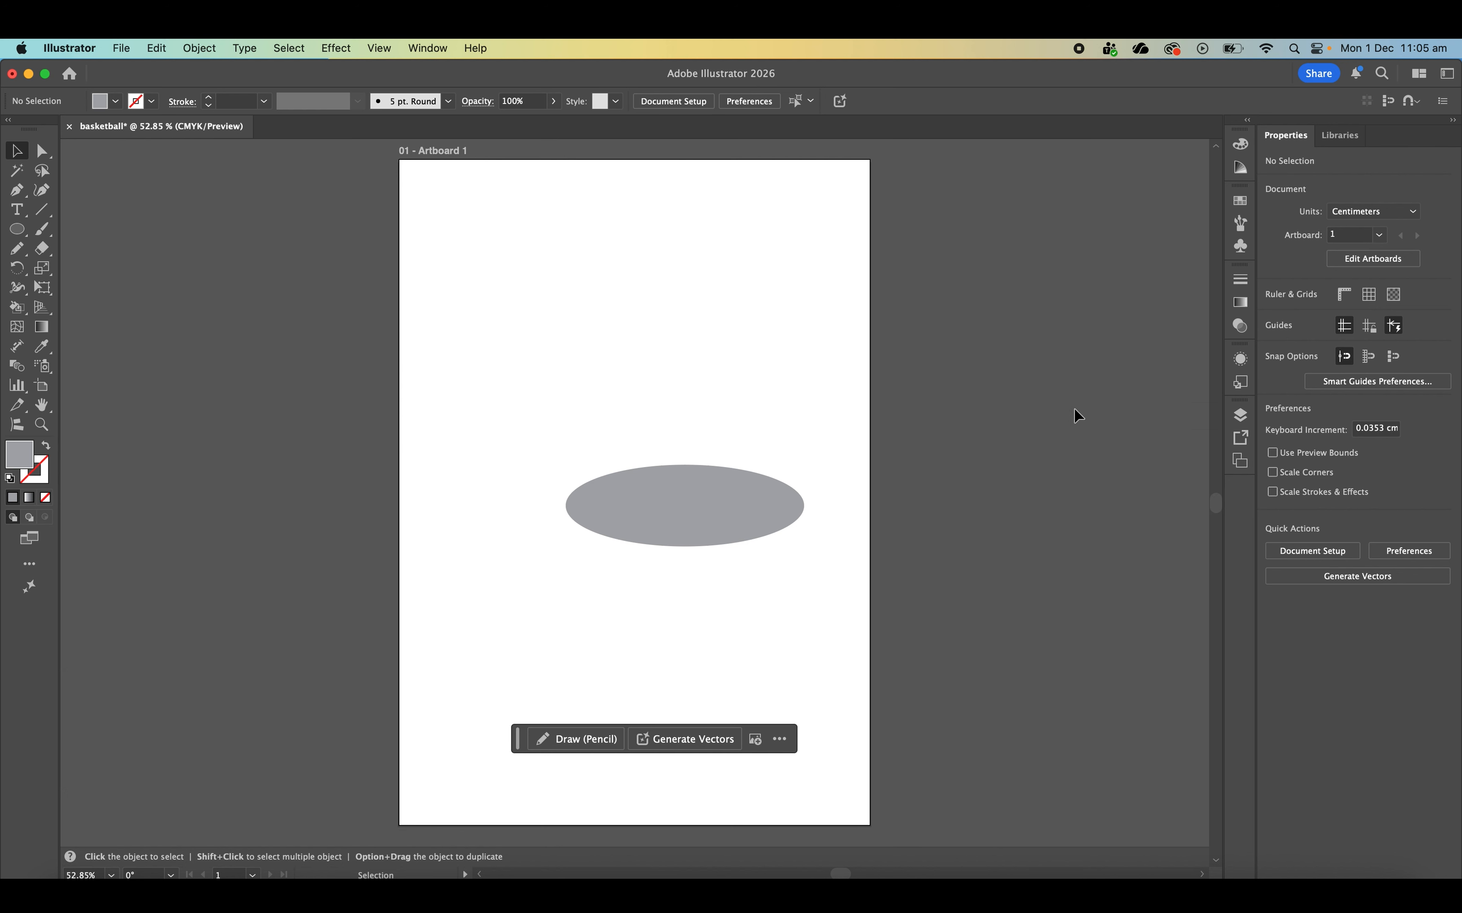
- Draw a circle about 9.5 cm in diameter overlapping the shadow's left part and fill it with orange C=0 M=80 Y=95 K=0
left_click(23, 232)
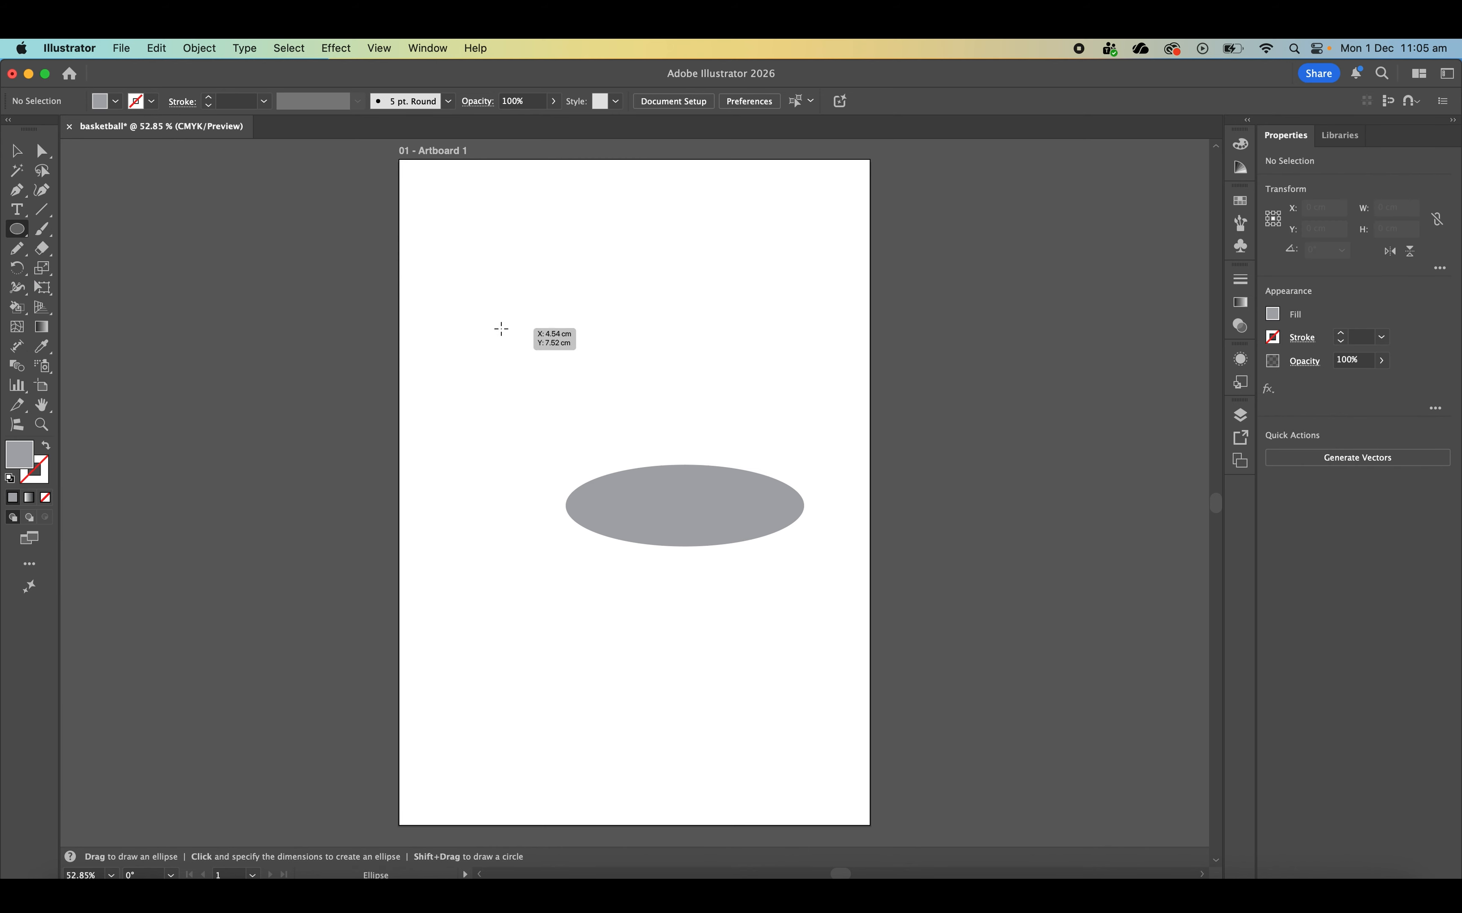
left_click_drag(501, 328, 715, 511)
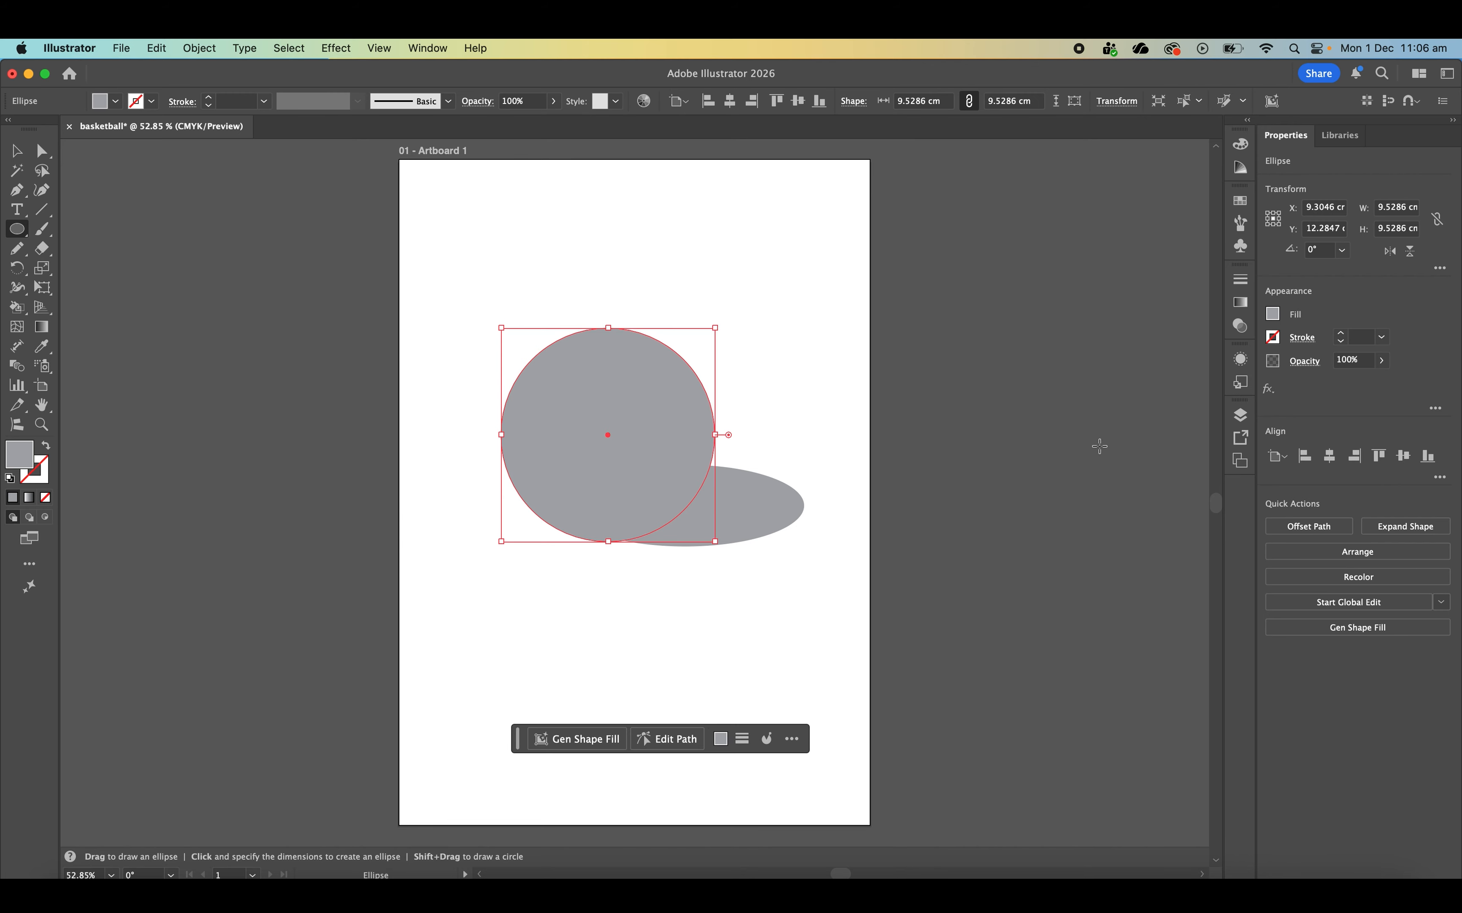
left_click(1273, 316)
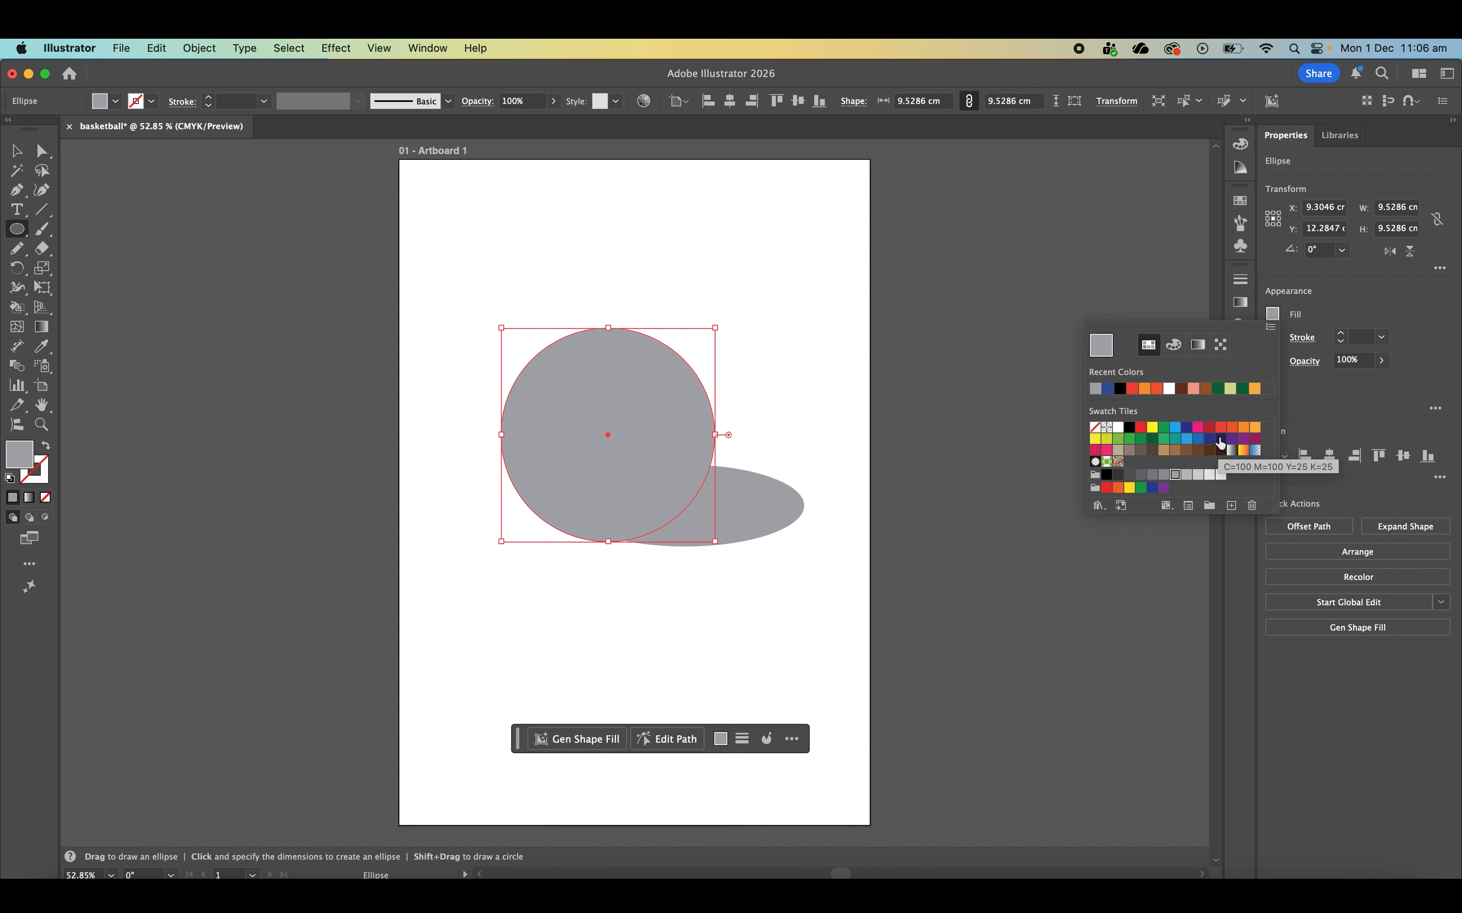
left_click(1232, 428)
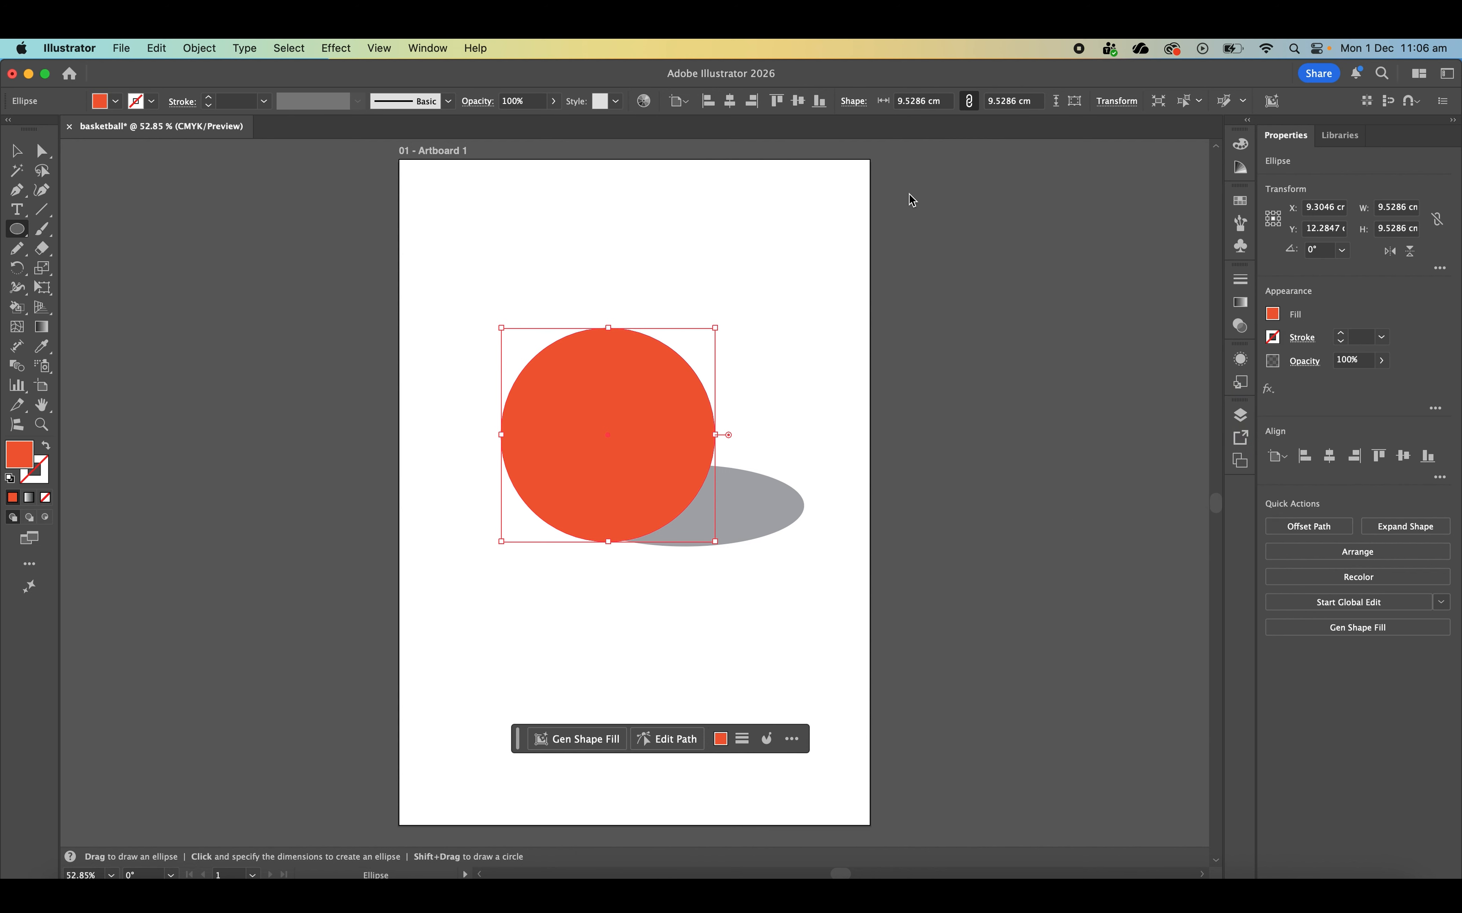
- Move the orange circle to the artboard's horizontal centre, at about X 10.5 cm and Y 12.5 cm, resting over the shadow
left_click(15, 153)
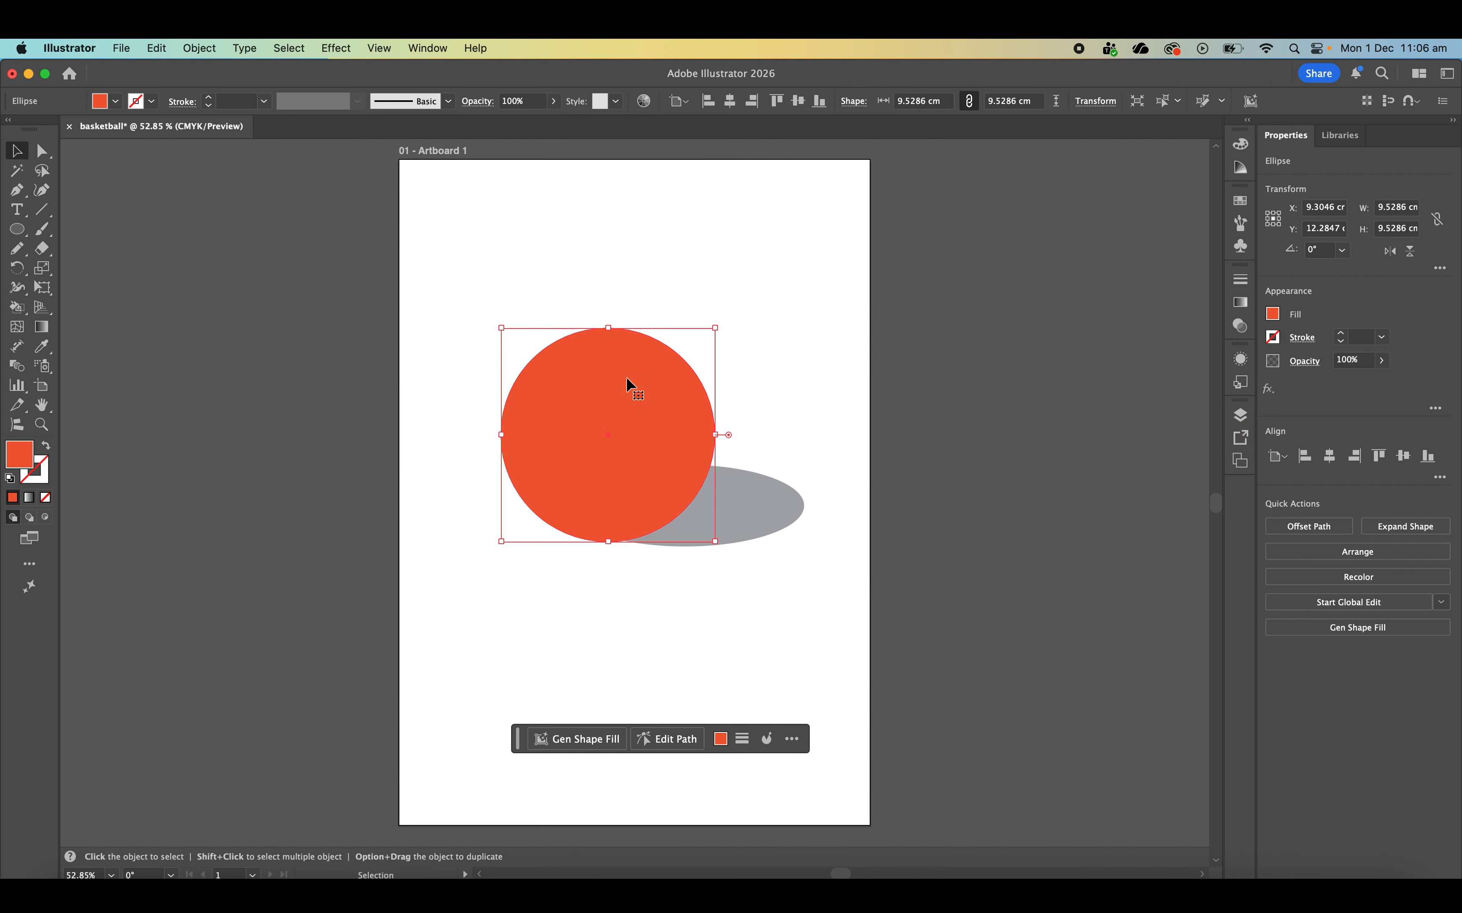
left_click(813, 320)
left_click(650, 409)
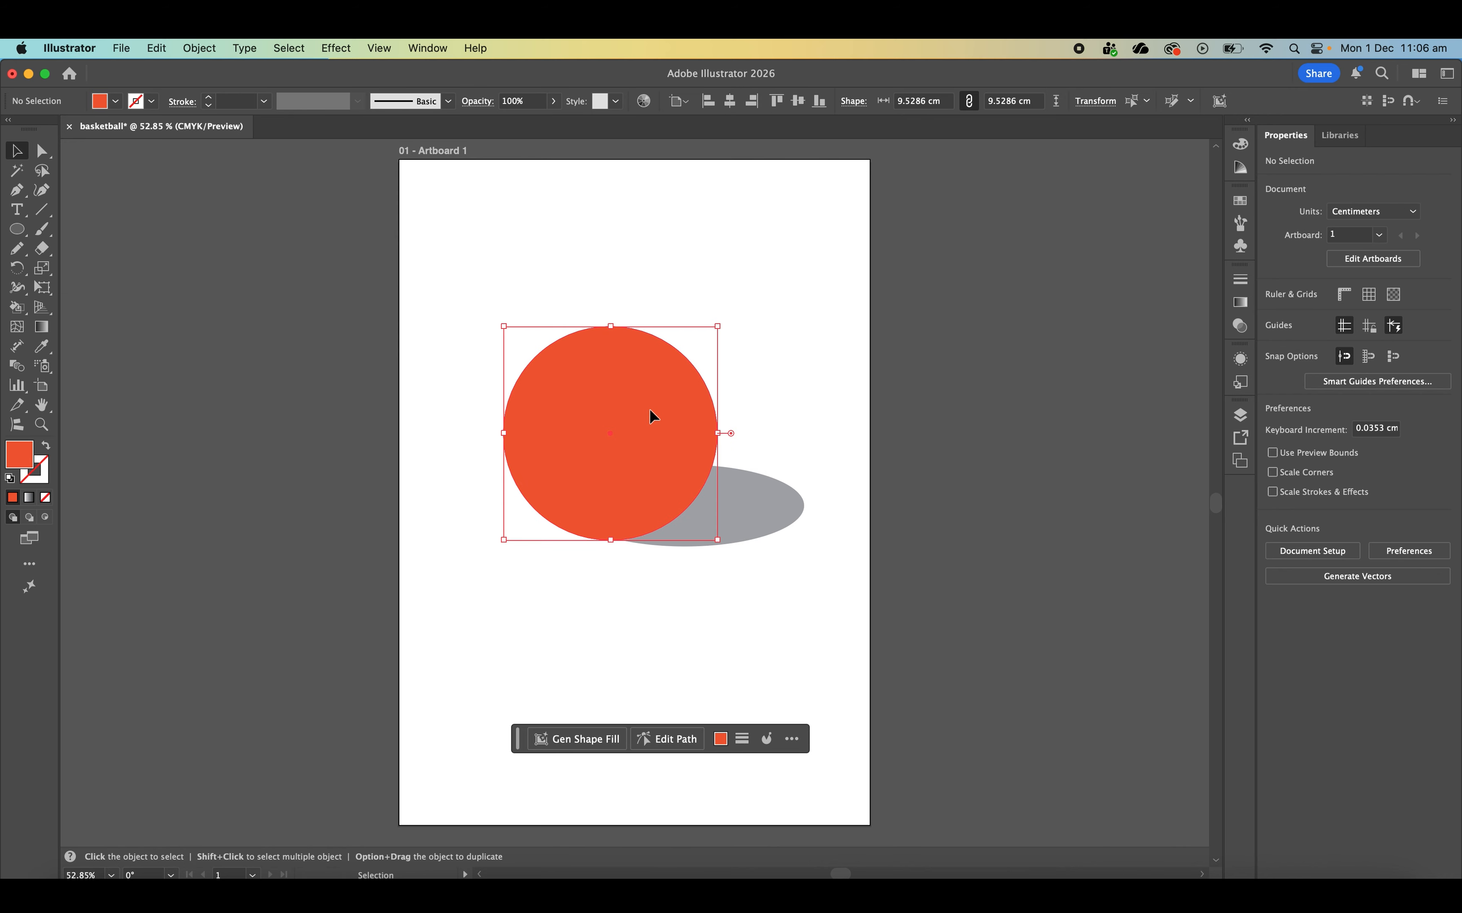
left_click_drag(633, 446, 654, 446)
left_click(772, 301)
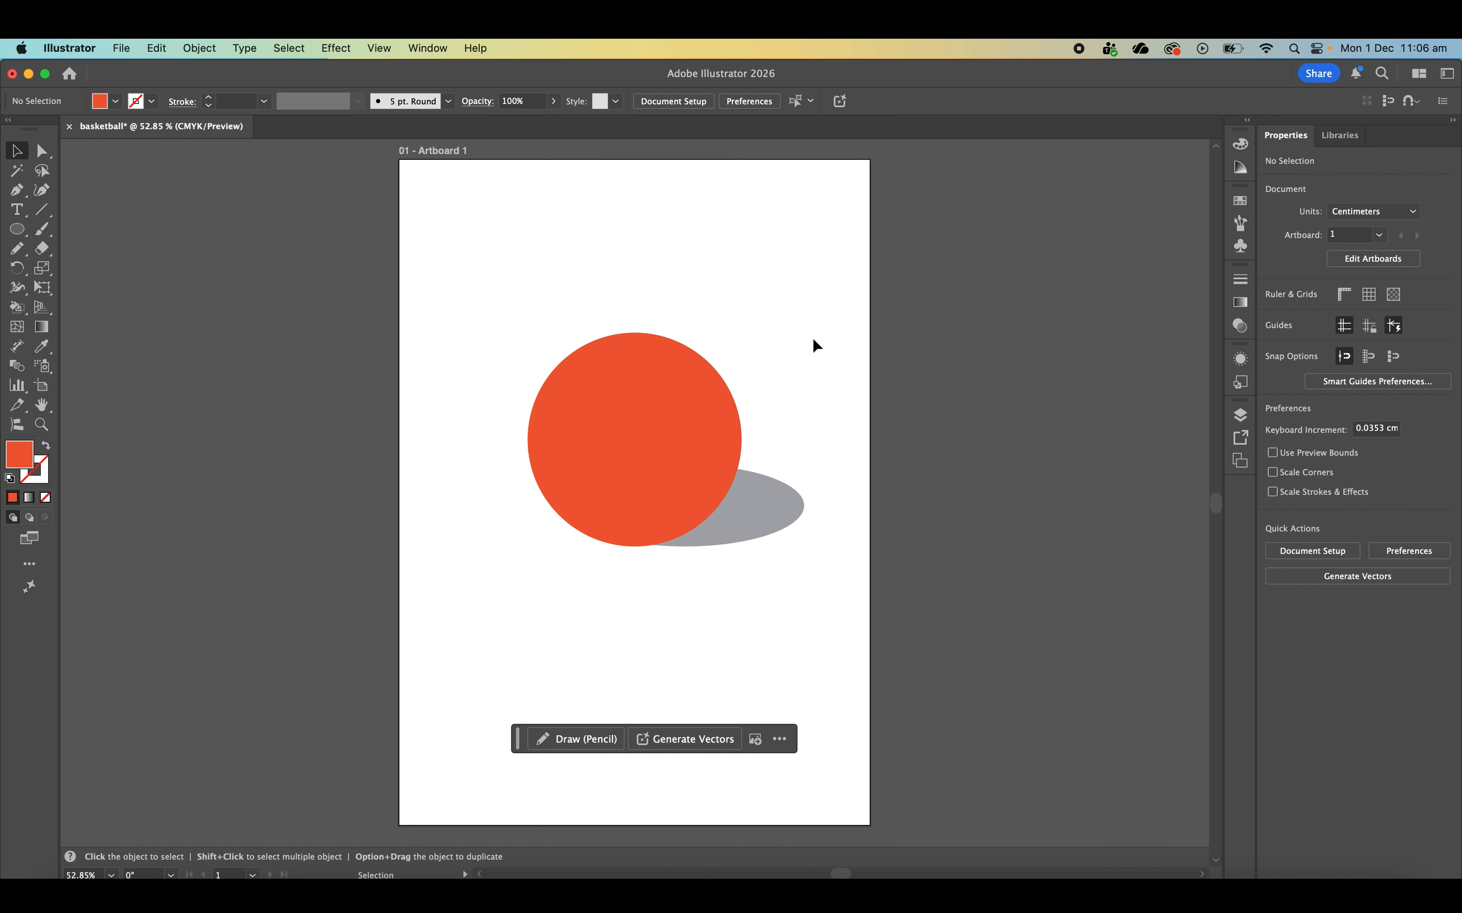
- Turn on Draw Inside for the orange circle and set the Paintbrush tool's fidelity fully to Smooth
left_click(685, 405)
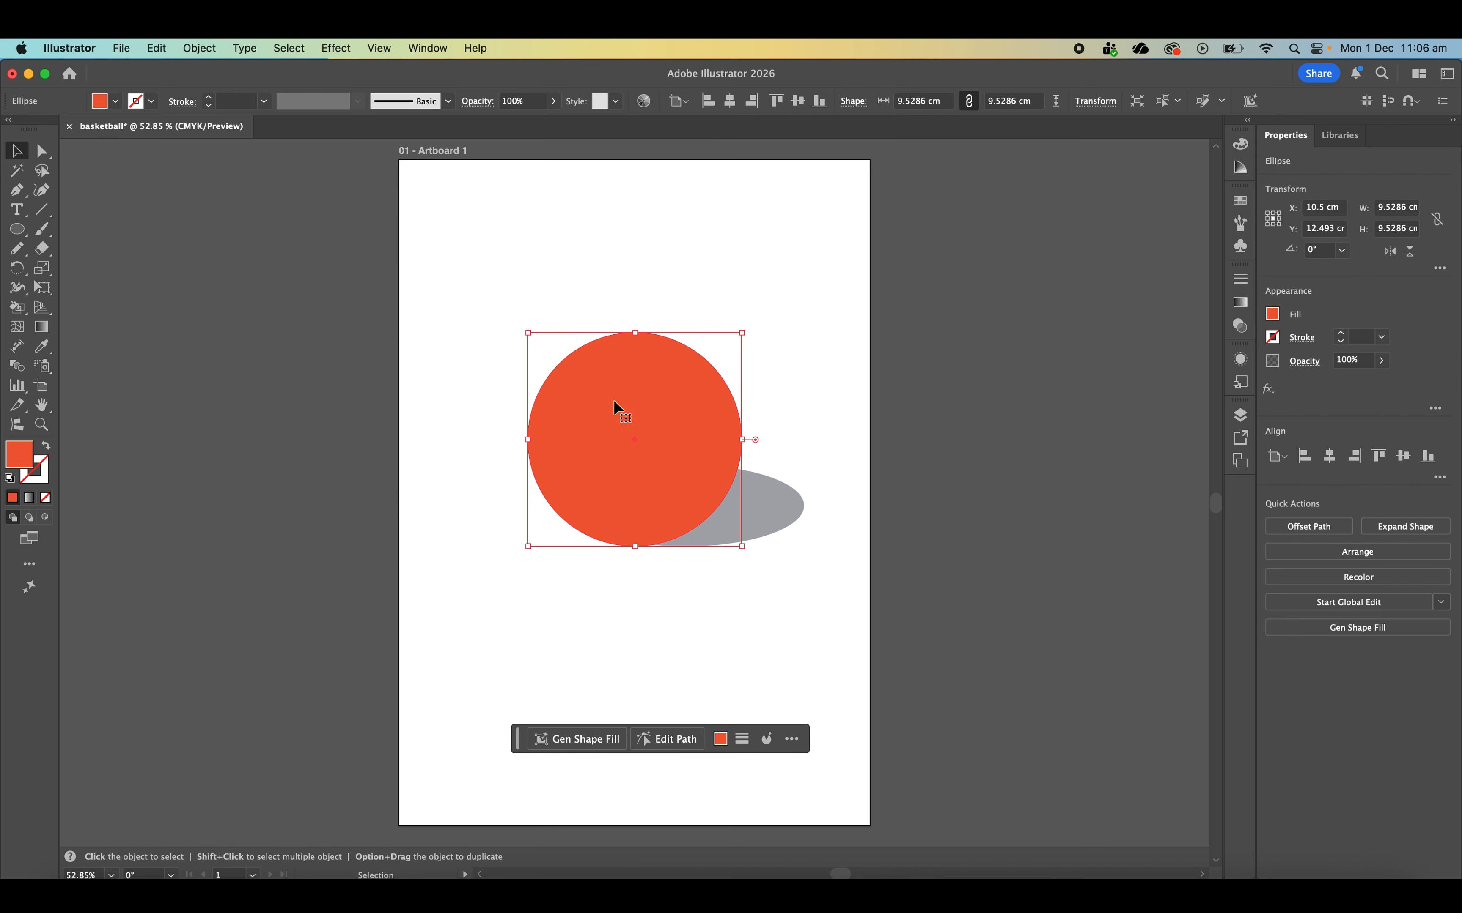
left_click(46, 518)
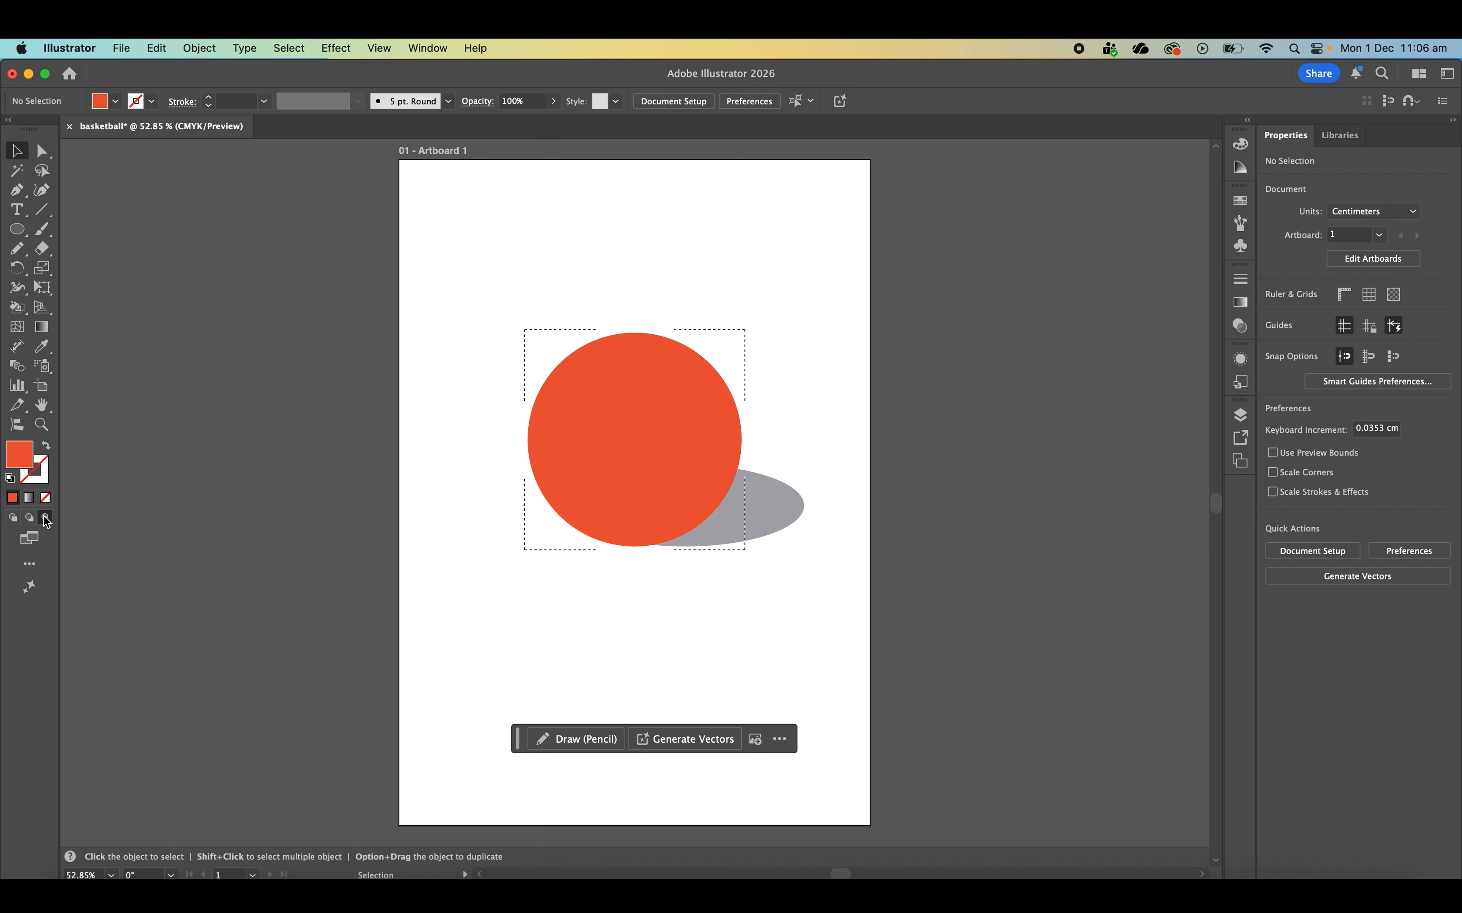
left_click(42, 229)
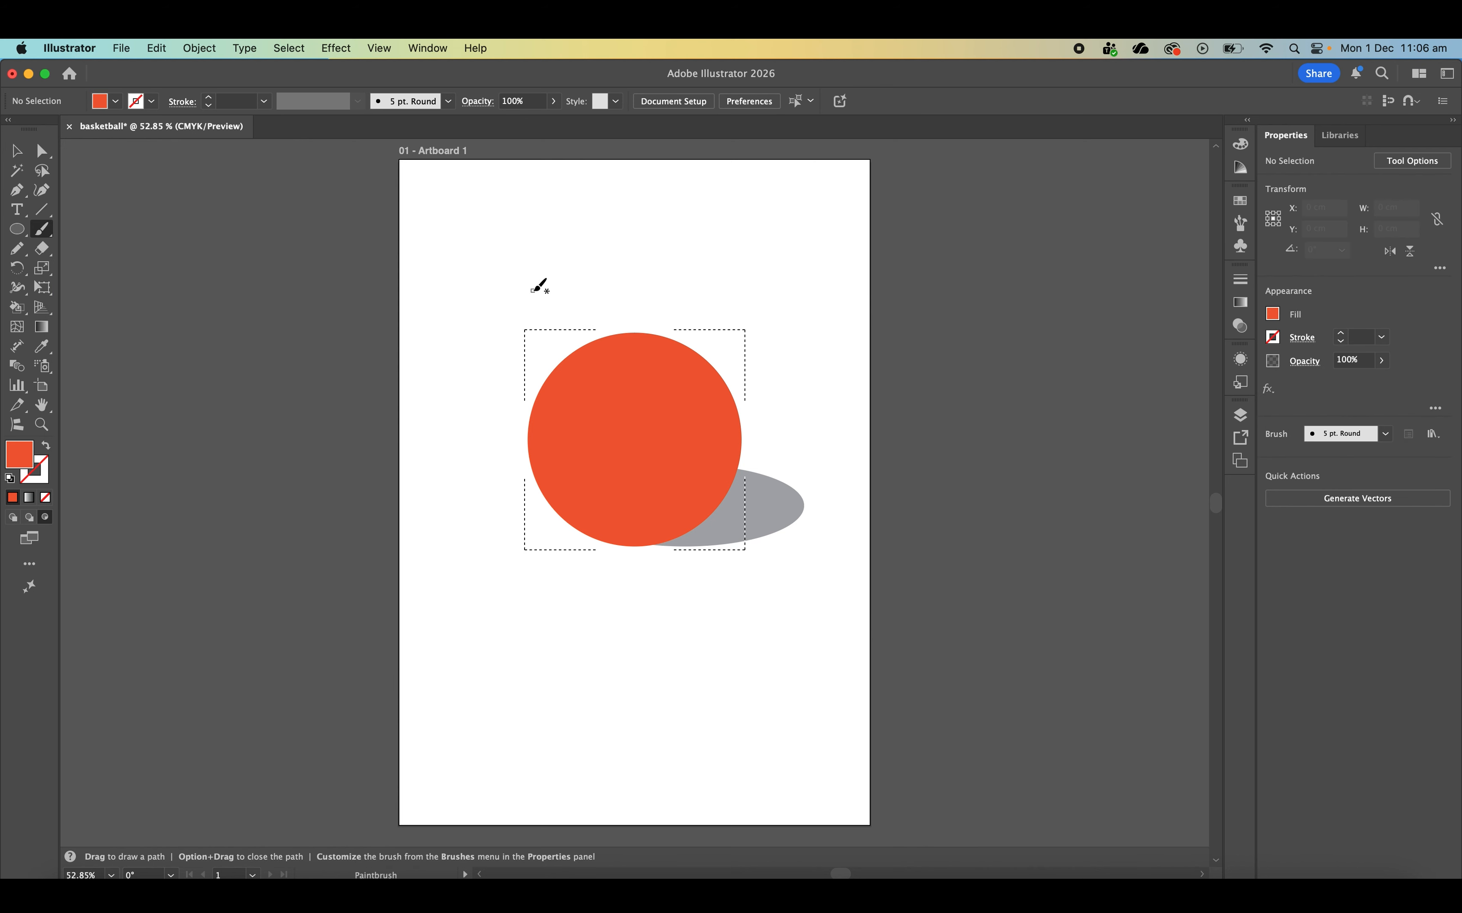
double_click(50, 233)
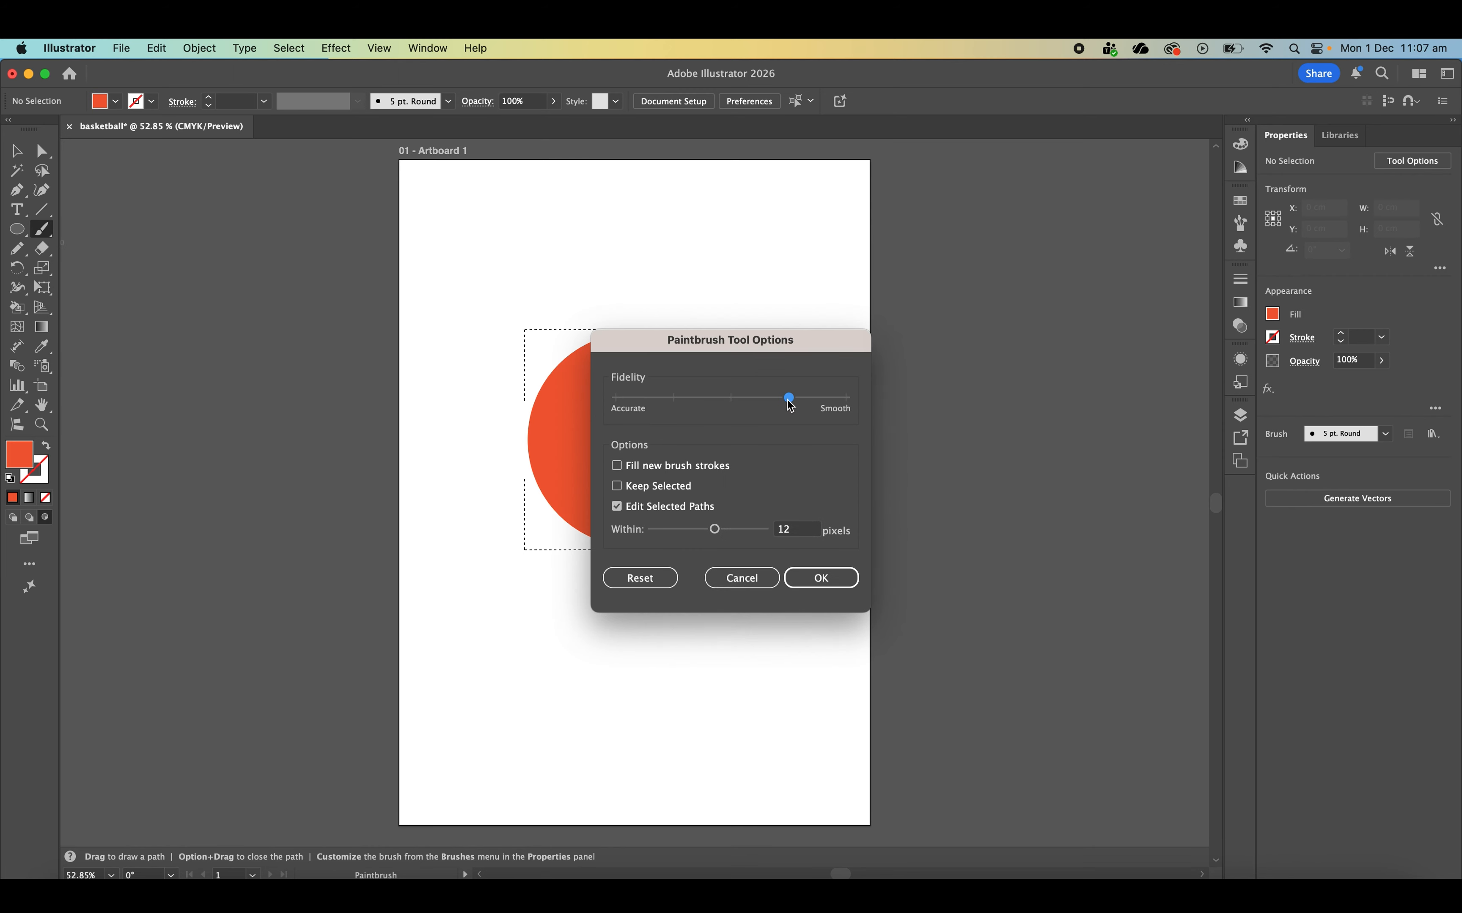
left_click_drag(791, 406, 846, 403)
left_click(843, 584)
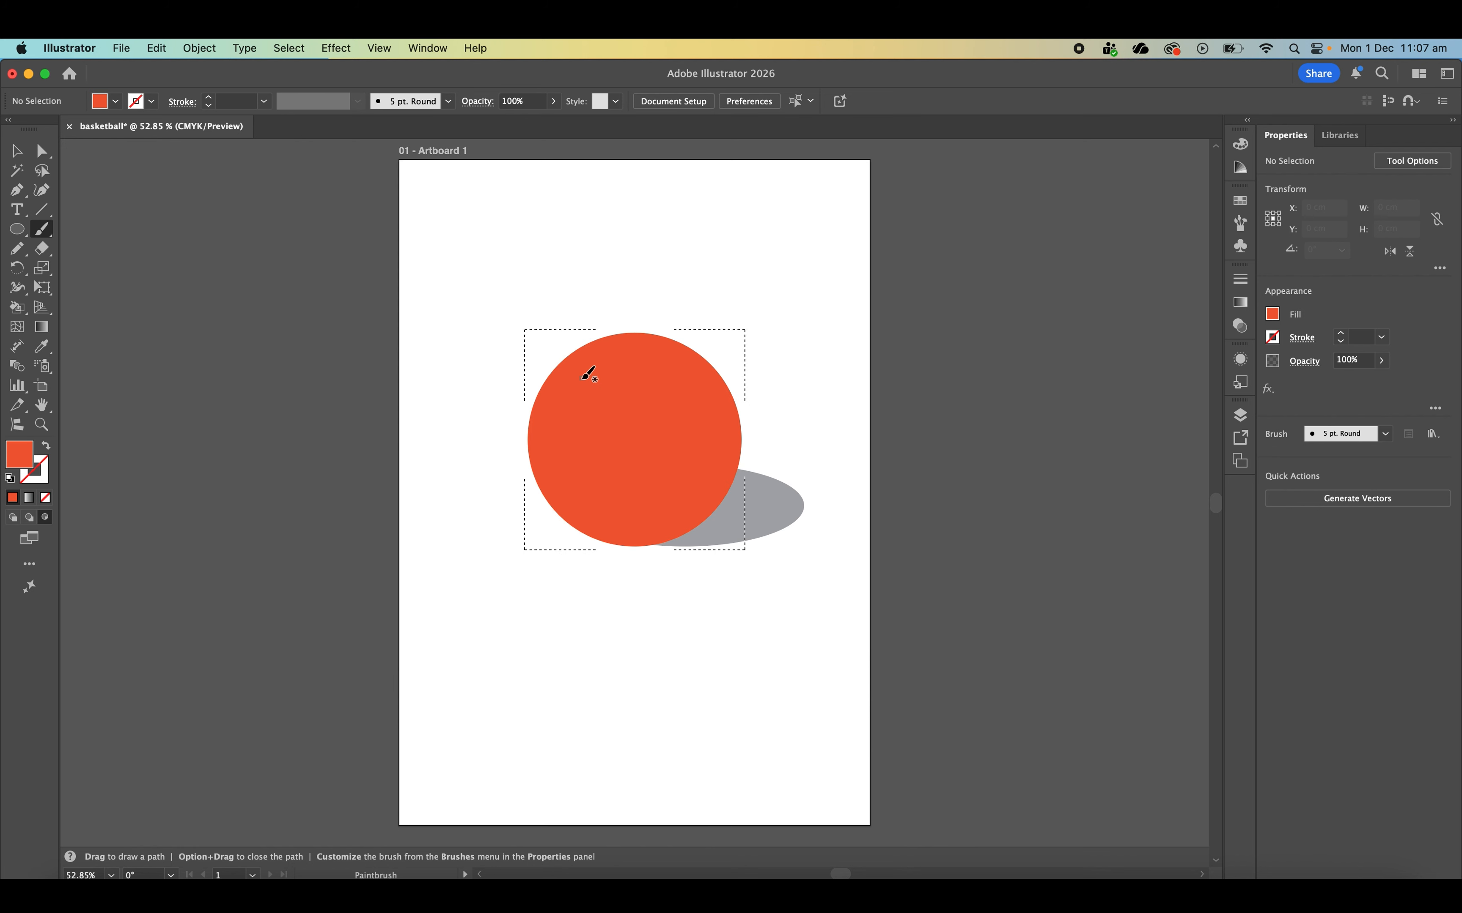
- Save a darker orange swatch, C=0 M=80 Y=95 K=27, as a global process colour and use it as the fill
left_click(1279, 319)
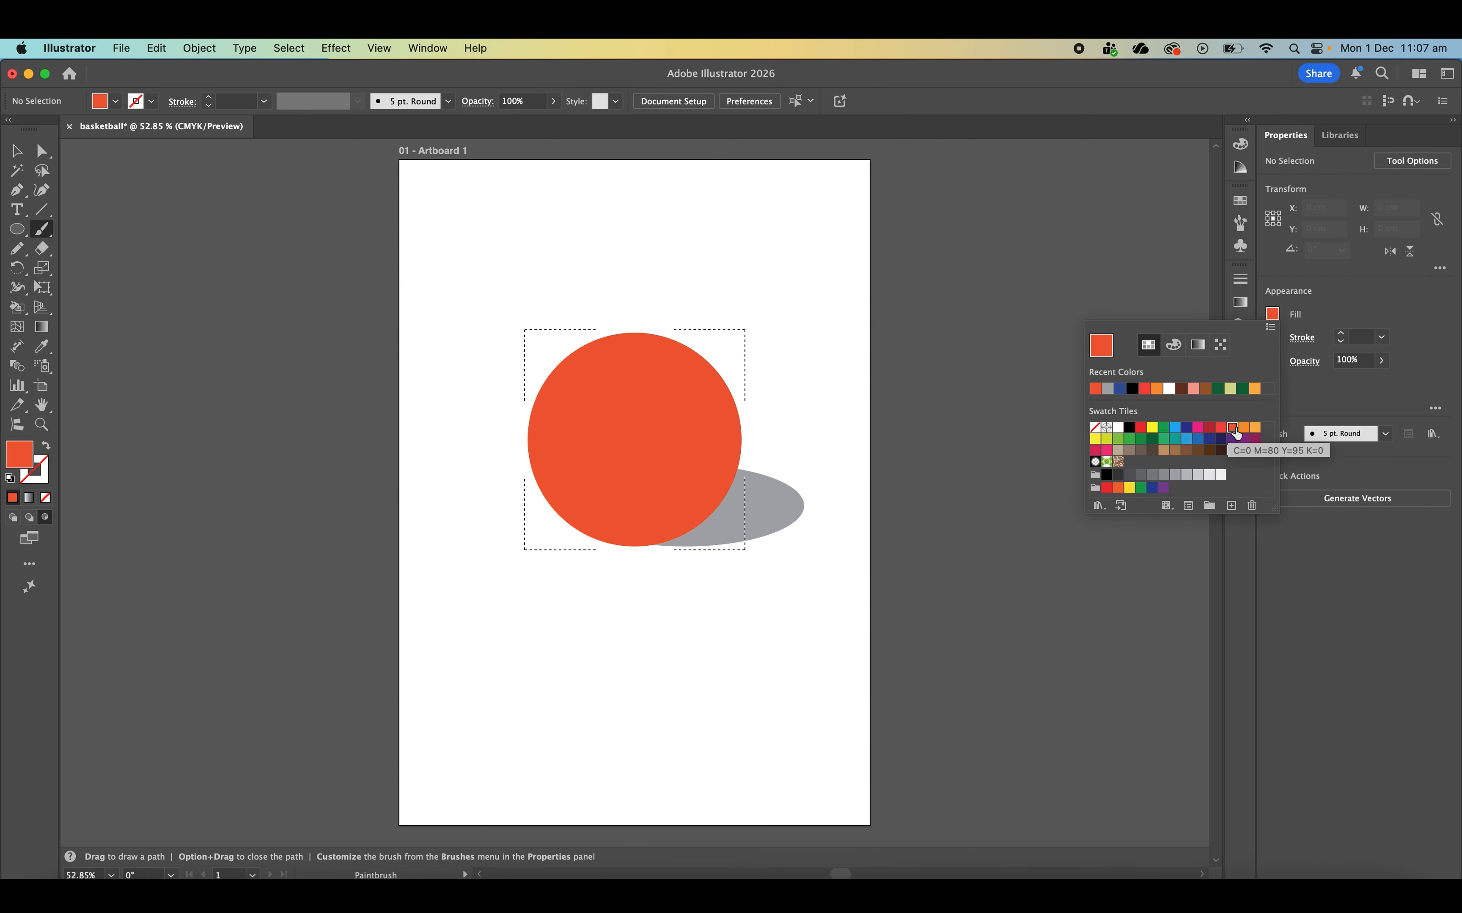
left_click(1232, 506)
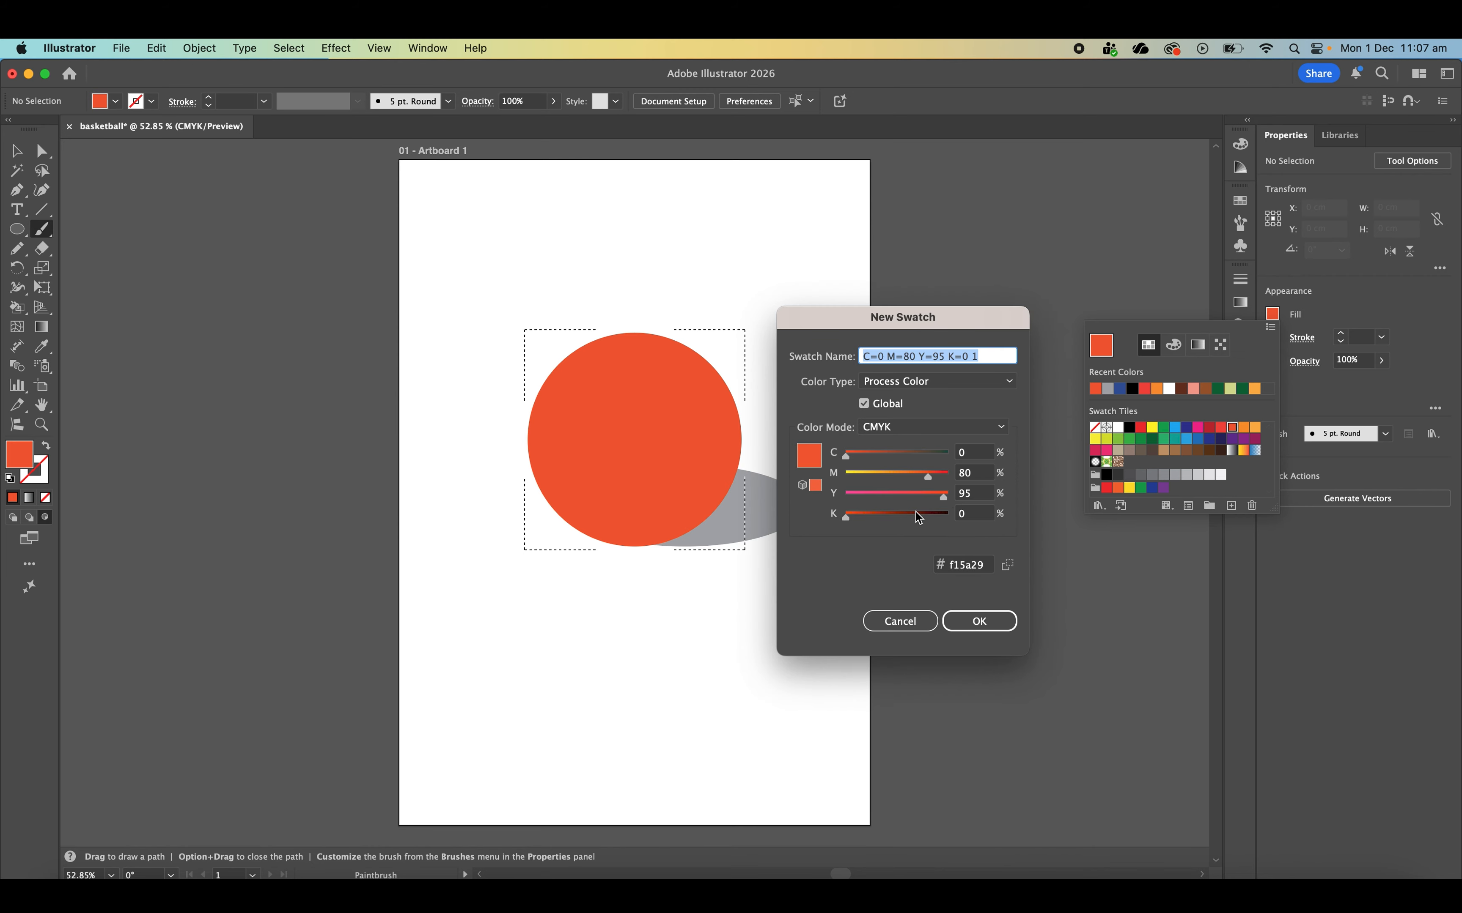
left_click_drag(848, 523, 878, 523)
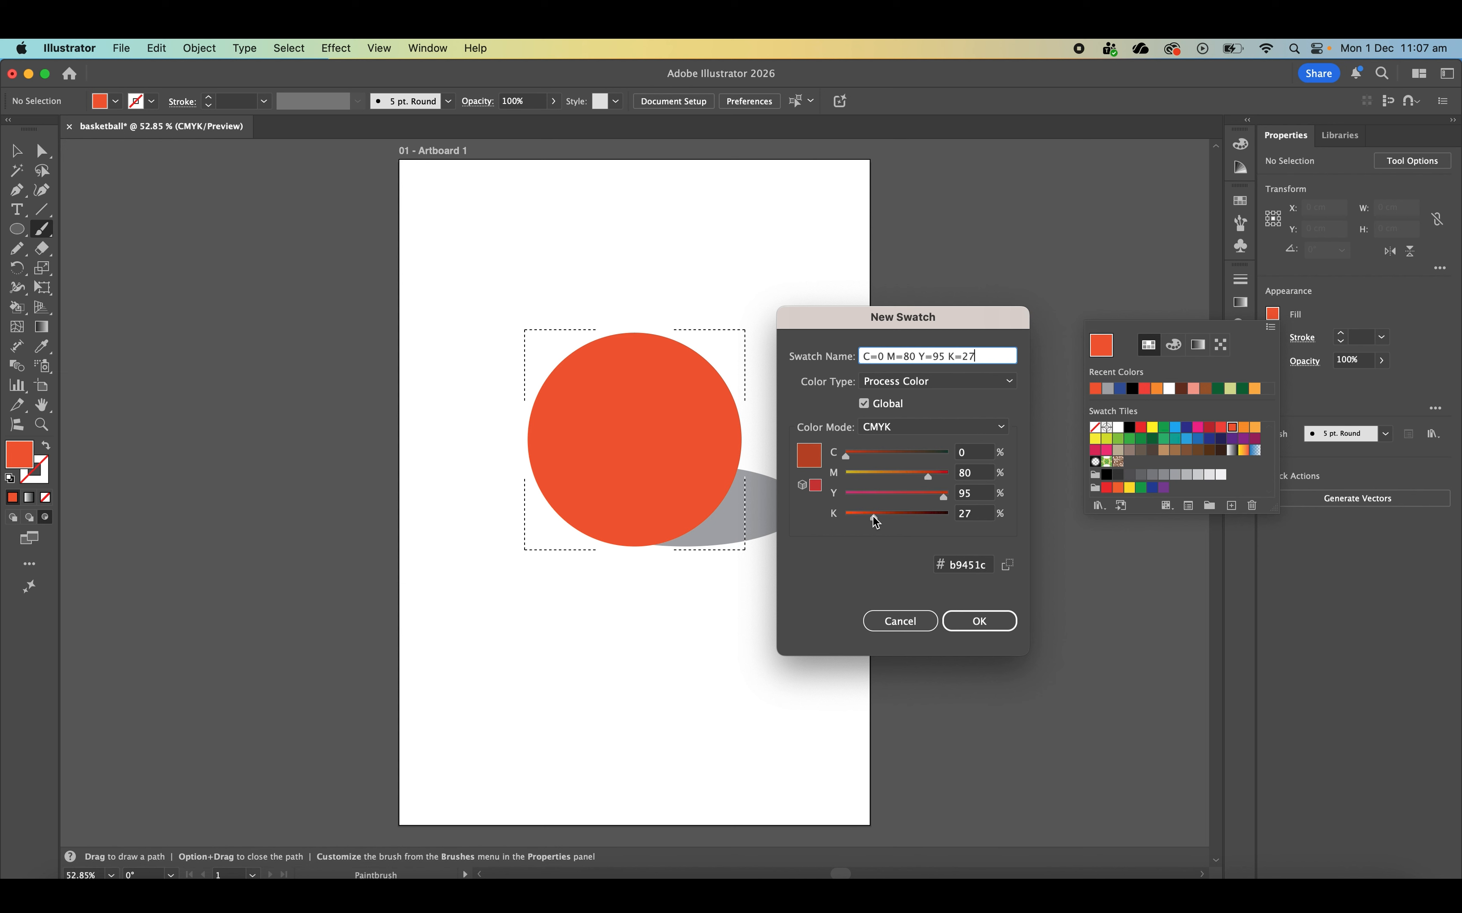
left_click(975, 621)
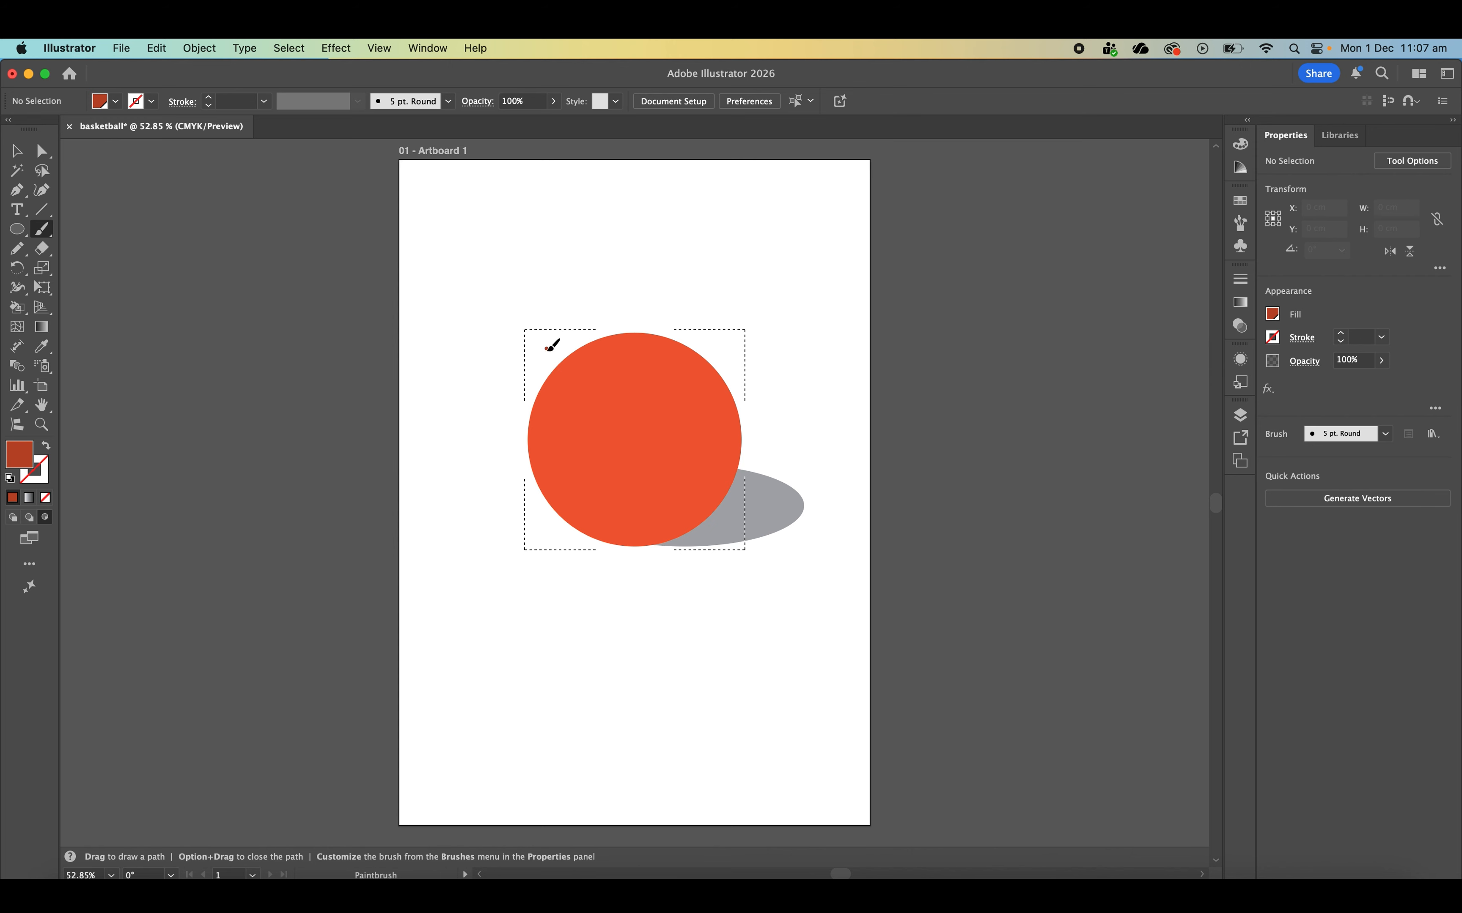
- Swap the dark orange to the stroke and paint three curved seams across the ball plus one curved seam running down its height
key("shift+x")
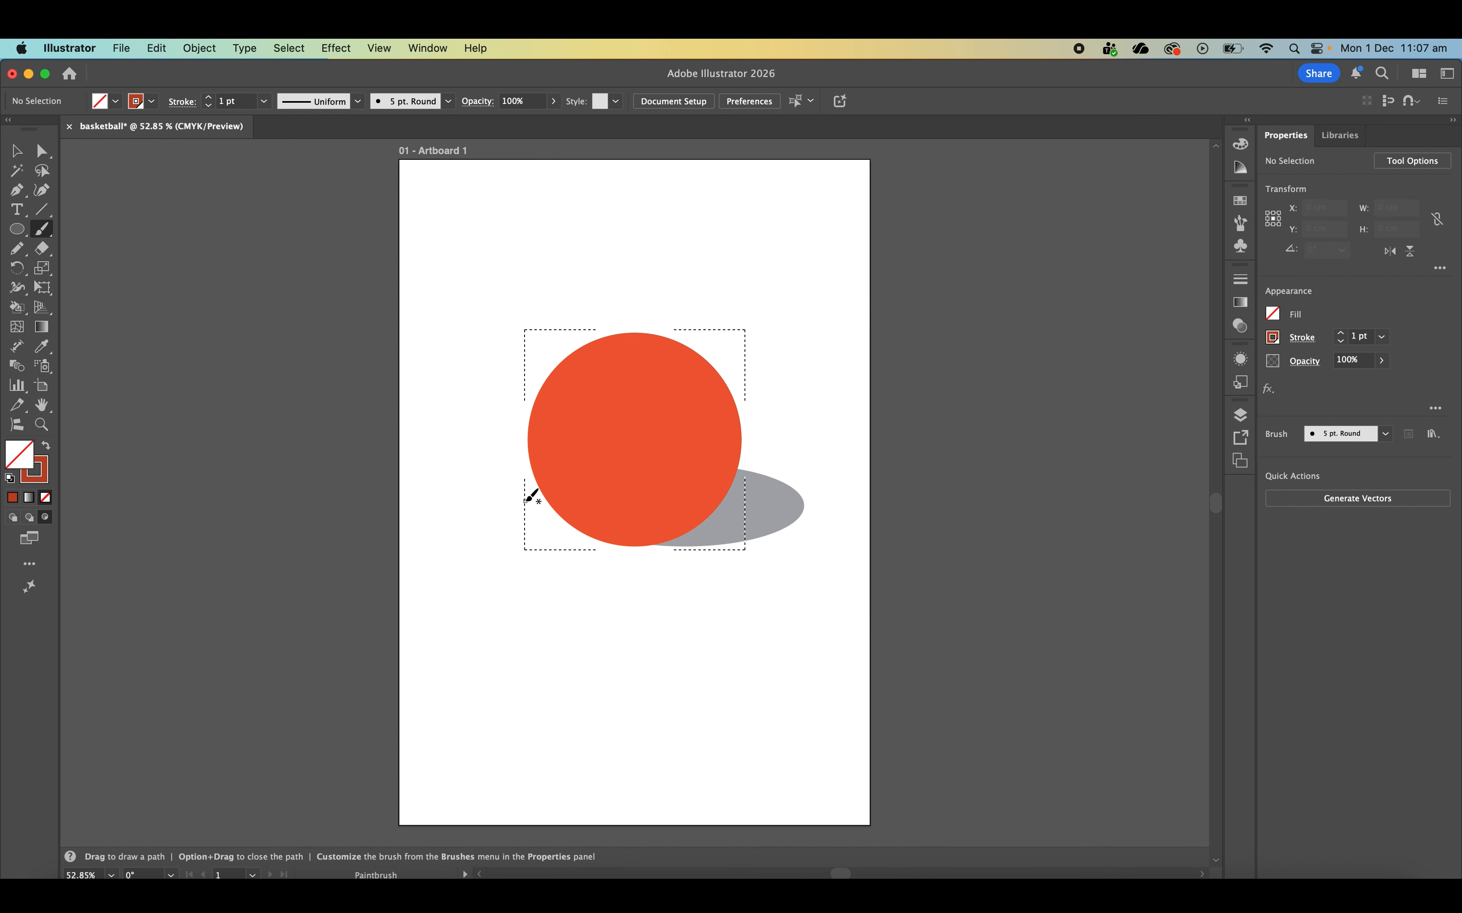
mouse_move(524, 501)
left_mouse_down()
mouse_move(625, 470)
mouse_move(716, 536)
left_mouse_up()
mouse_move(510, 429)
left_mouse_down()
mouse_move(662, 413)
mouse_move(720, 443)
mouse_move(756, 518)
left_mouse_up()
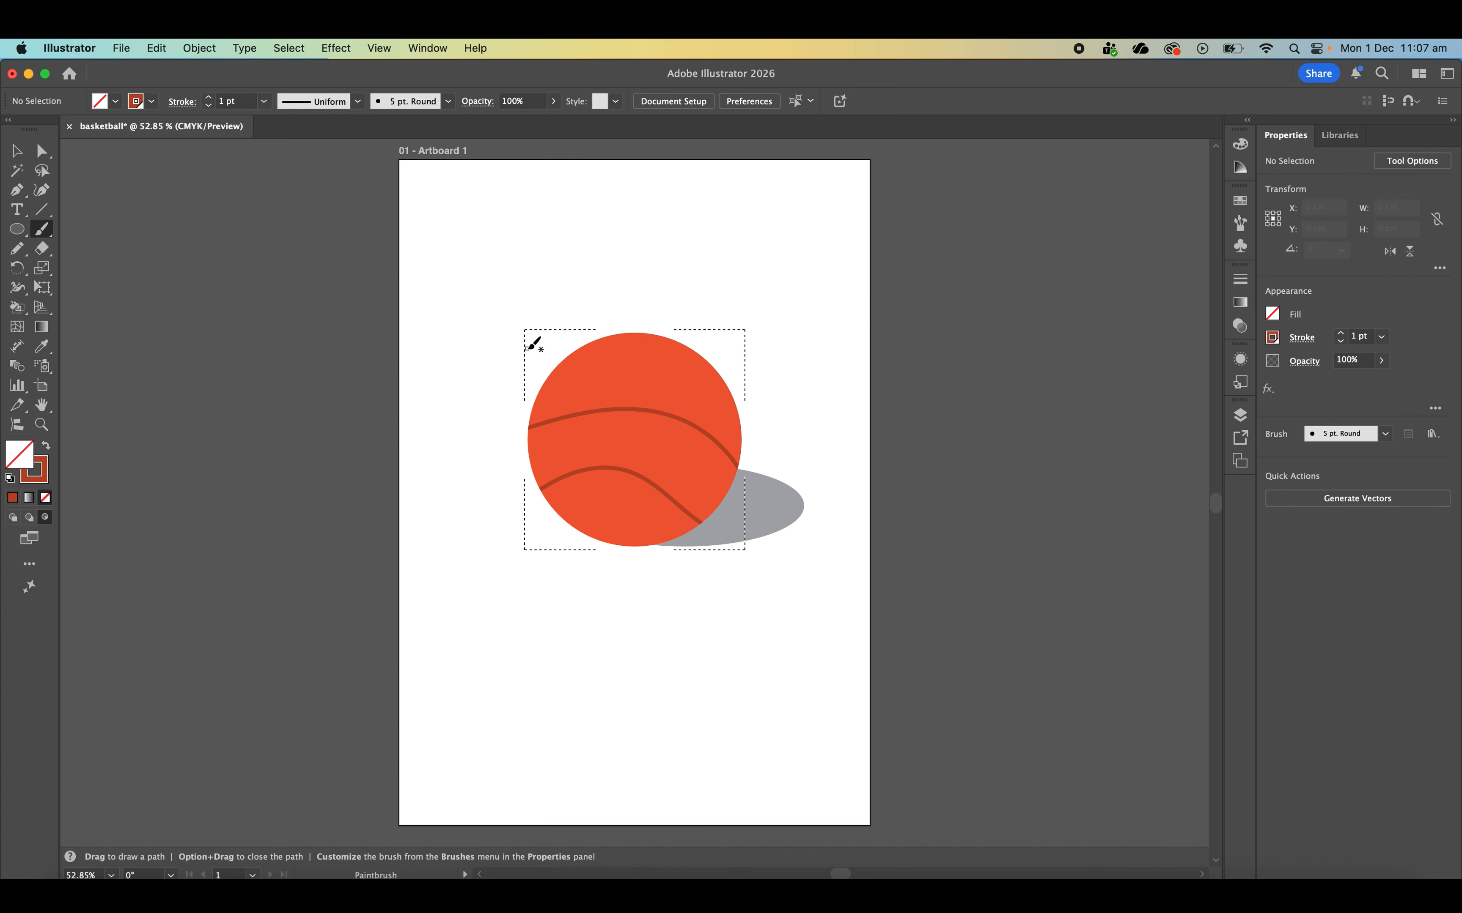
mouse_move(530, 349)
left_mouse_down()
mouse_move(555, 338)
mouse_move(671, 387)
mouse_move(748, 385)
left_mouse_up()
mouse_move(685, 327)
left_mouse_down()
mouse_move(623, 361)
mouse_move(595, 410)
mouse_move(606, 584)
left_mouse_up()
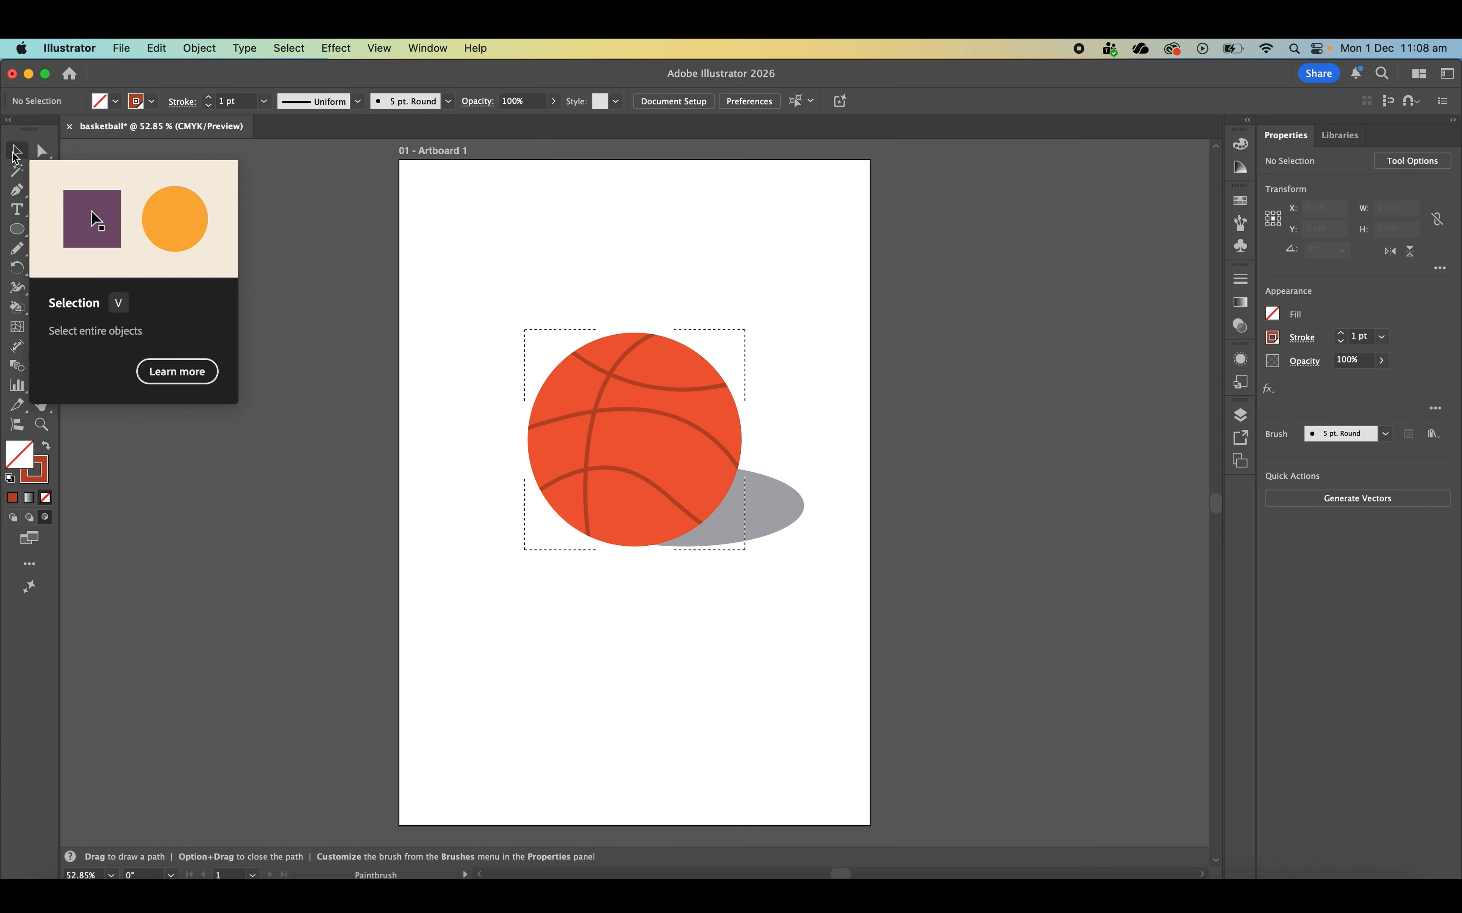
- Isolate the ball's clip group, move the middle crosswise seam slightly down, and leave isolation mode
left_click(17, 152)
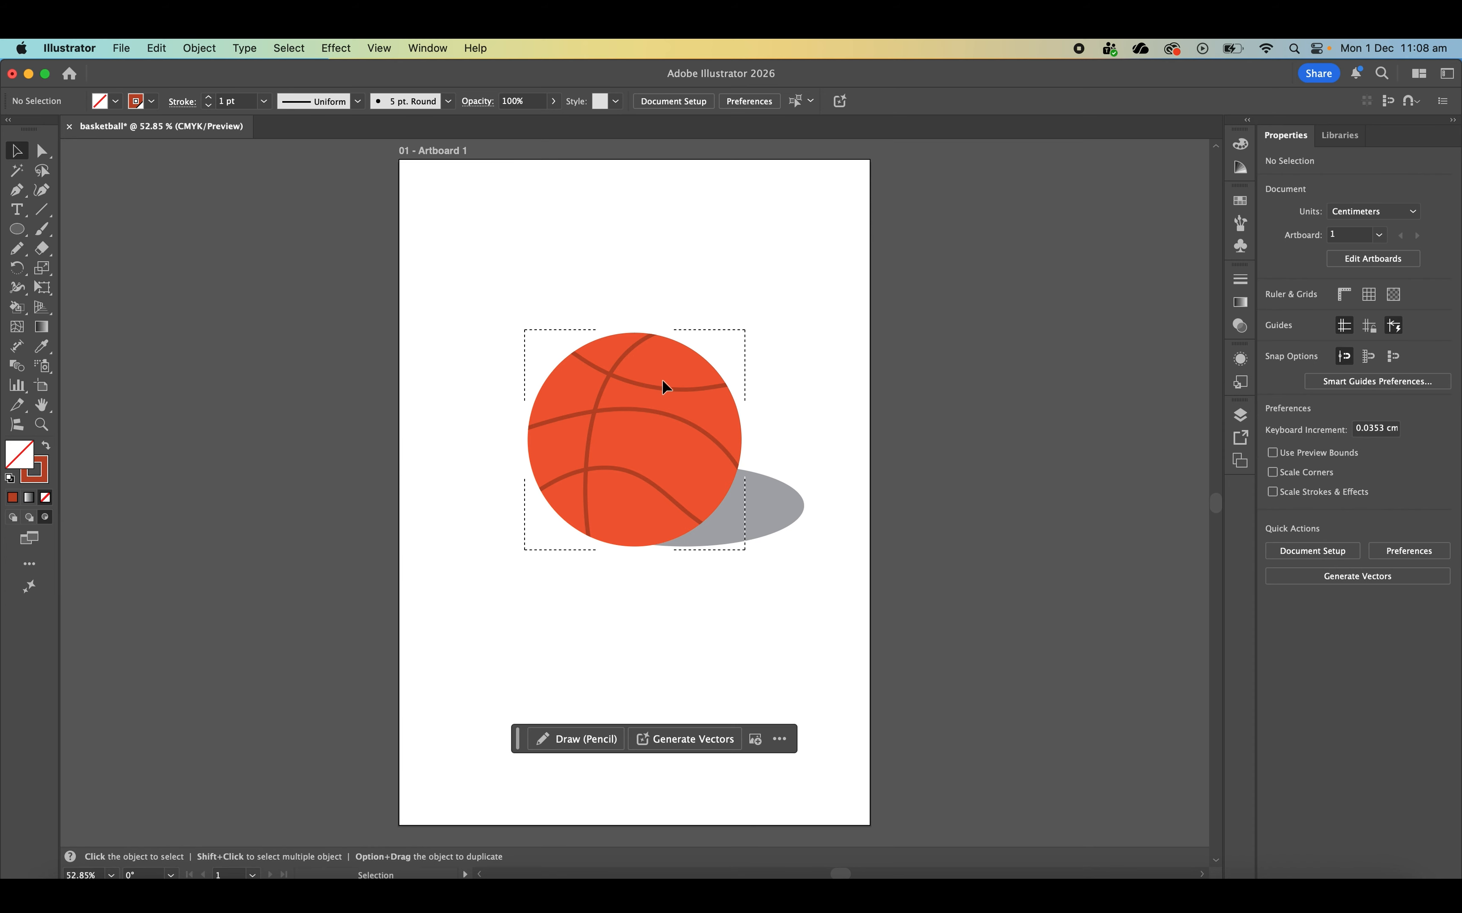
left_click_drag(657, 387, 654, 387)
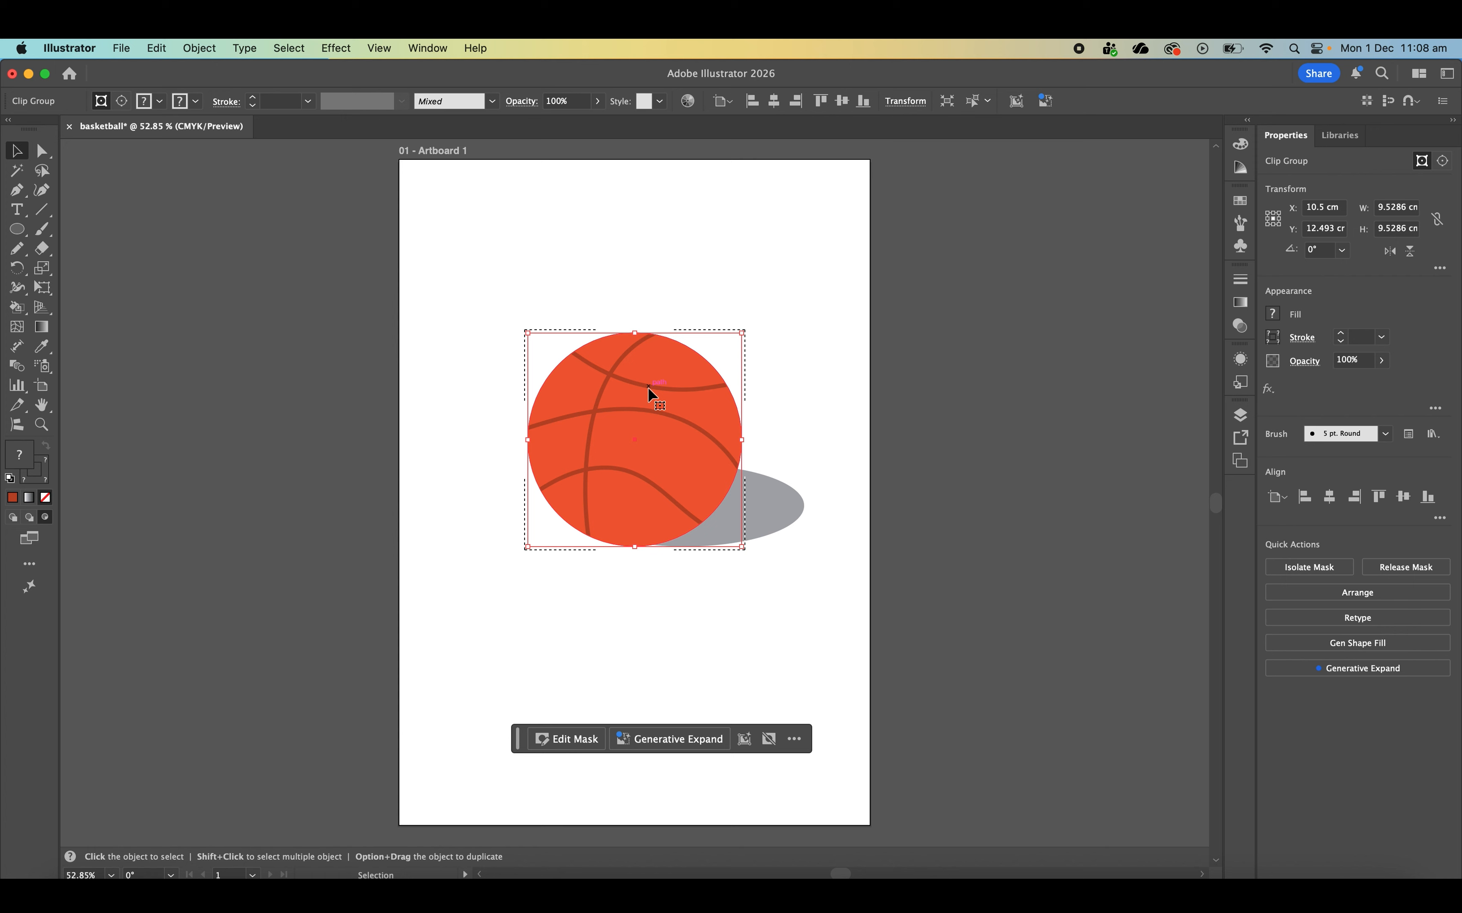
left_click(829, 450)
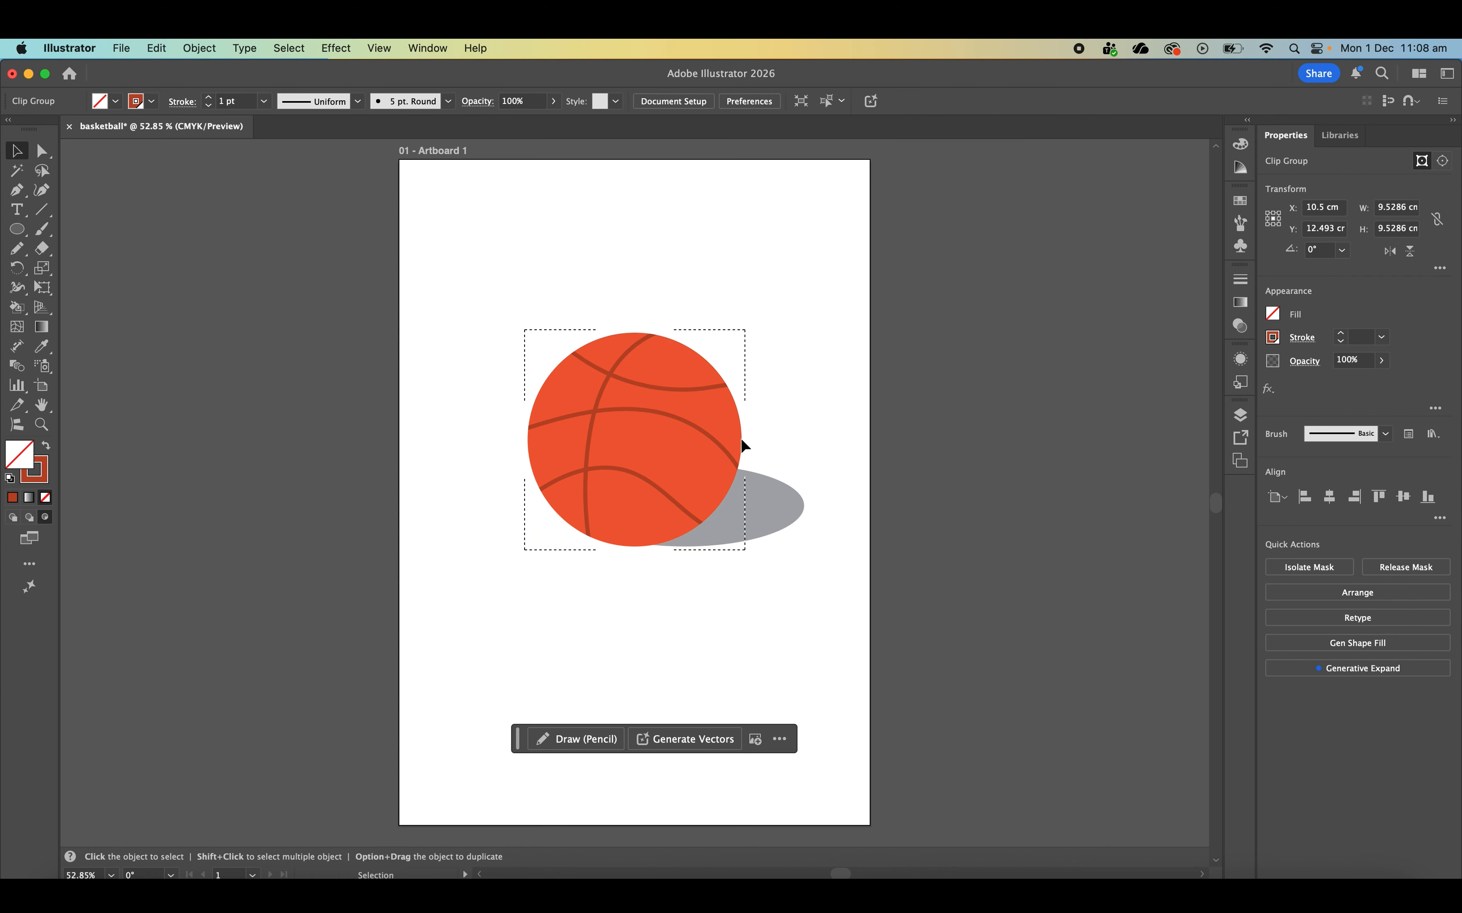
double_click(620, 378)
left_click_drag(621, 378, 626, 421)
double_click(626, 407)
left_click(70, 150)
left_click(587, 520)
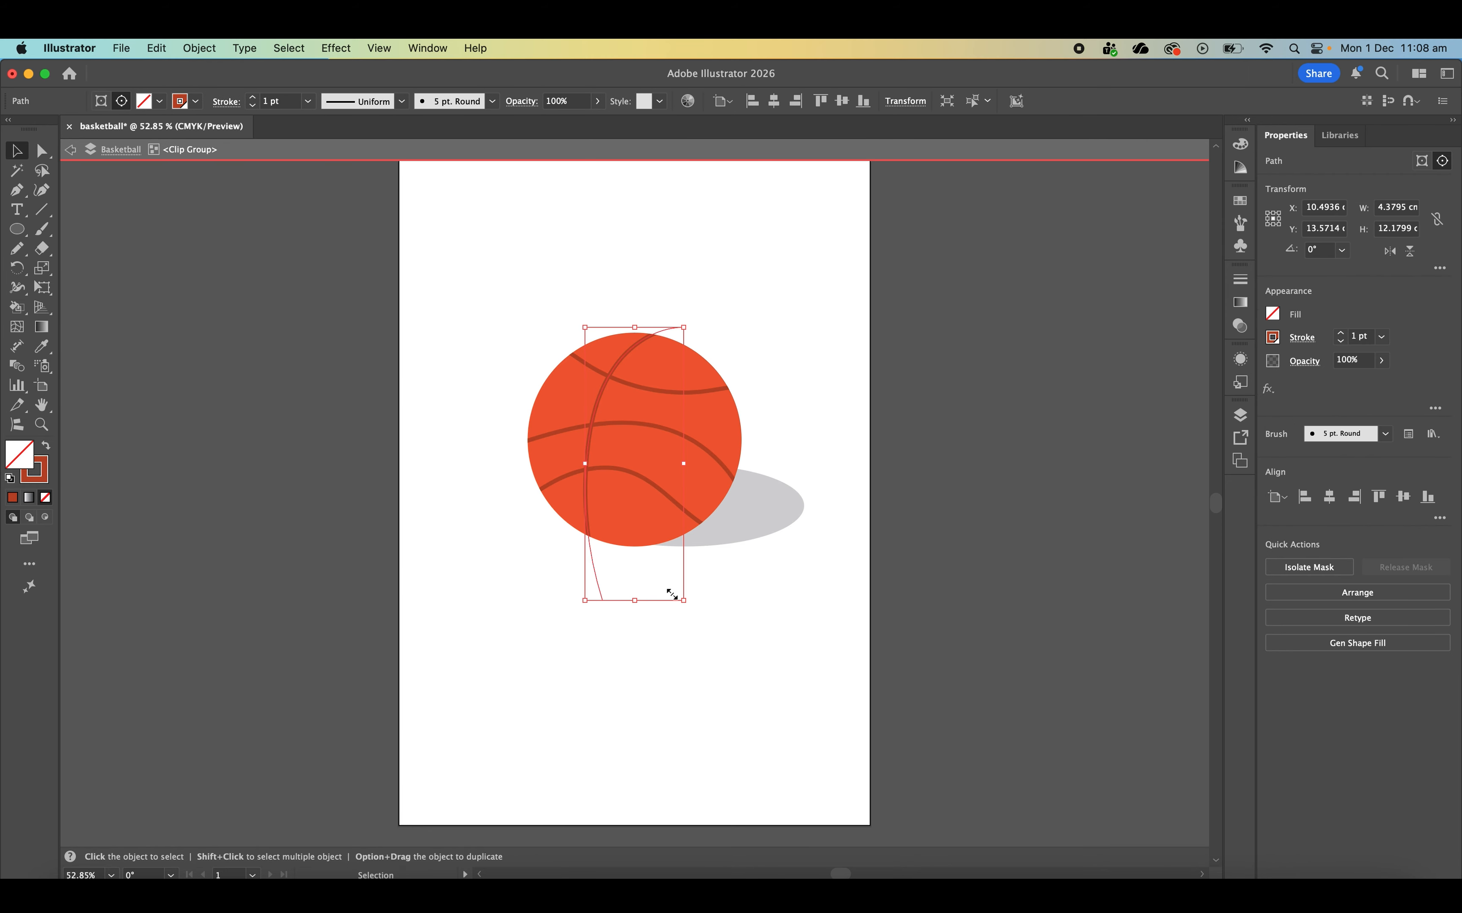
left_click(770, 242)
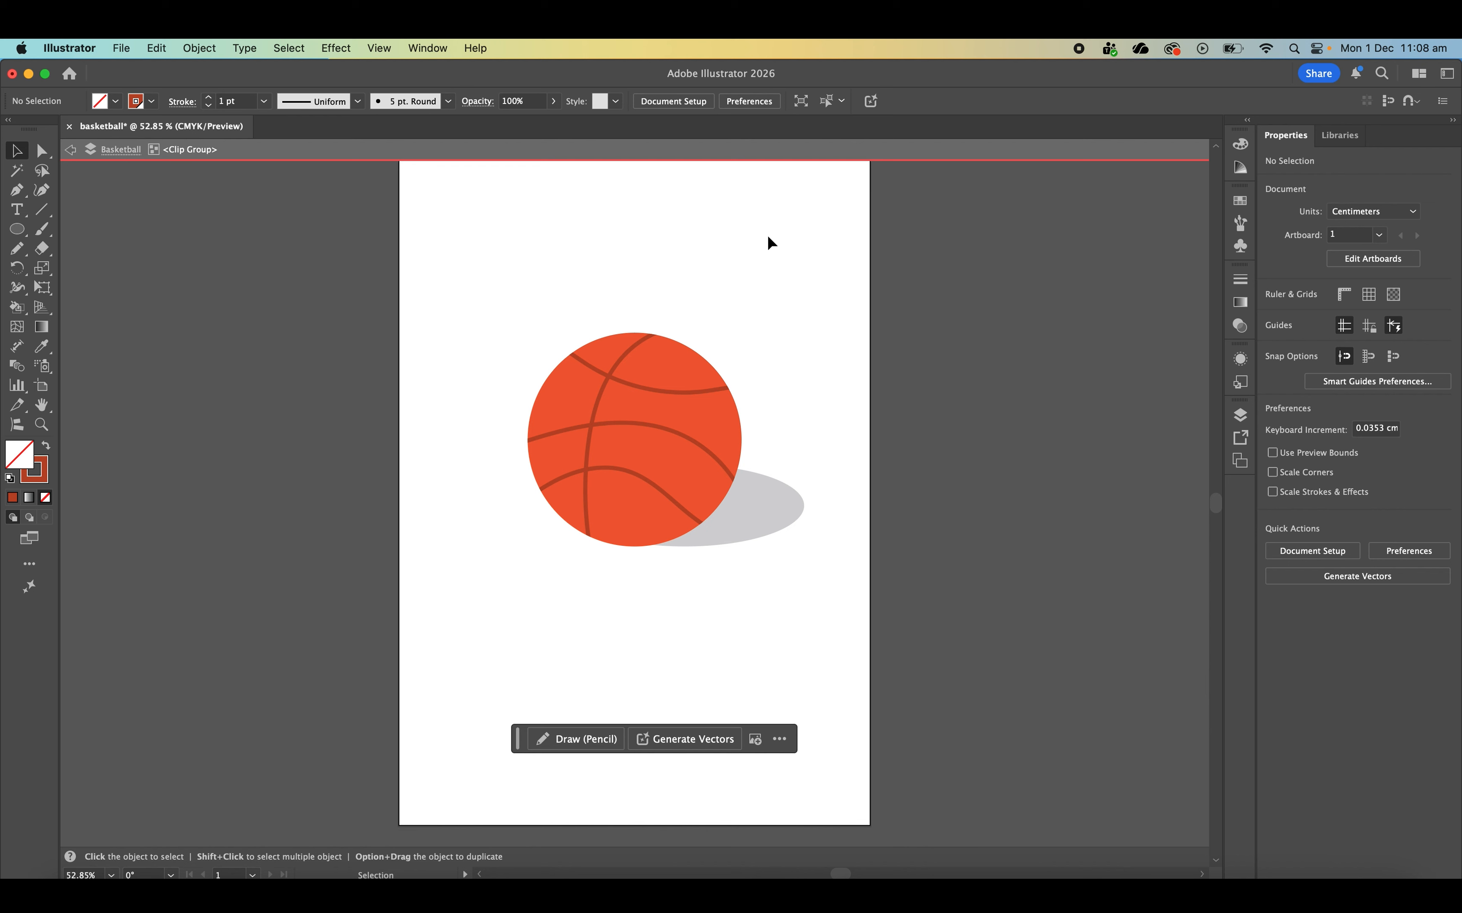
left_click(71, 150)
left_click(76, 149)
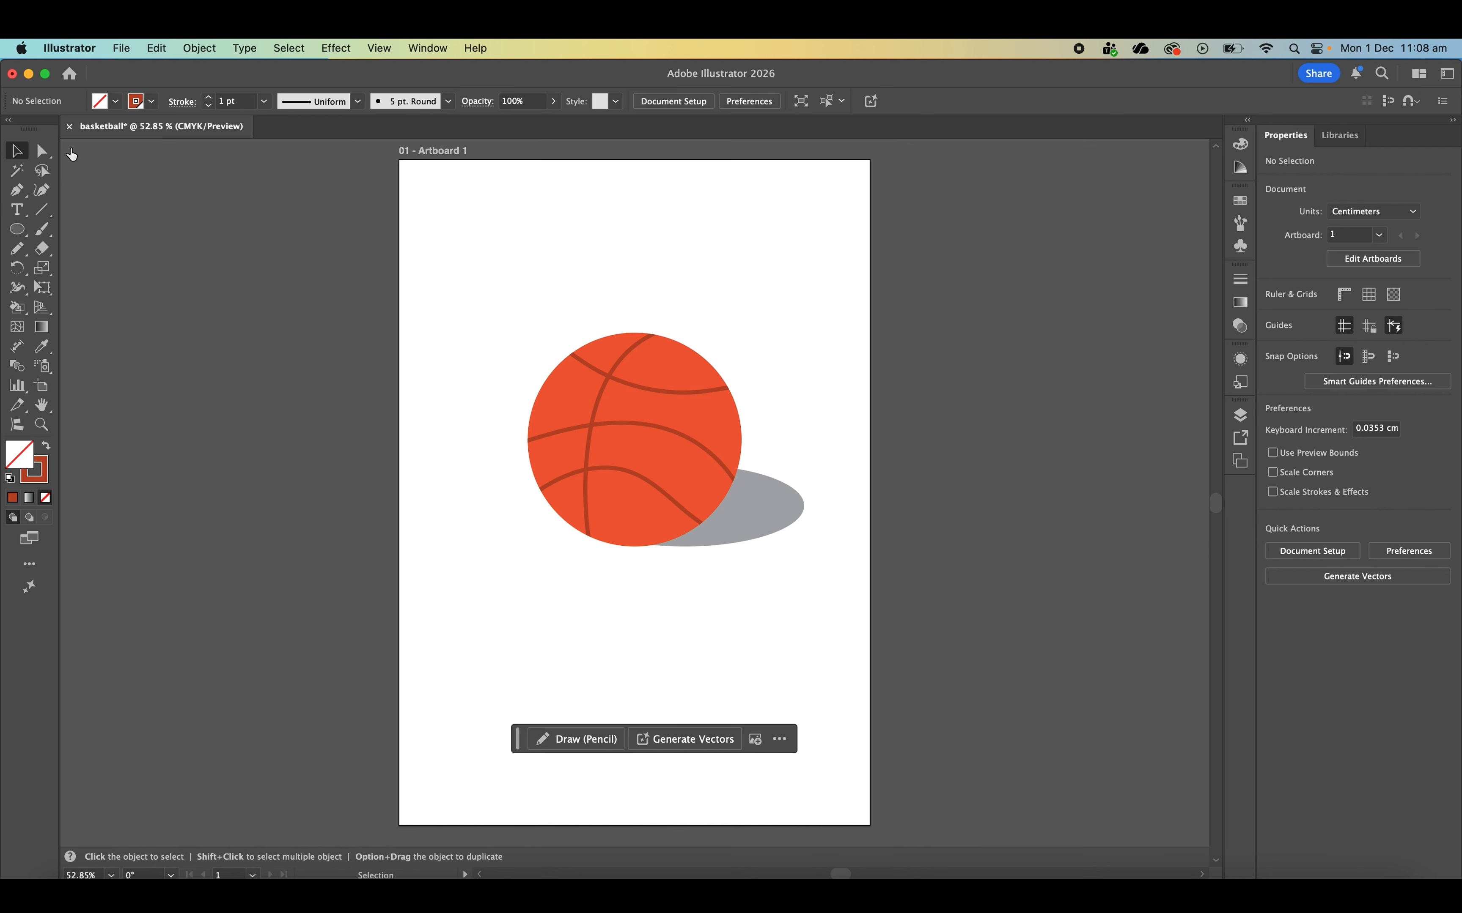
left_click(627, 356)
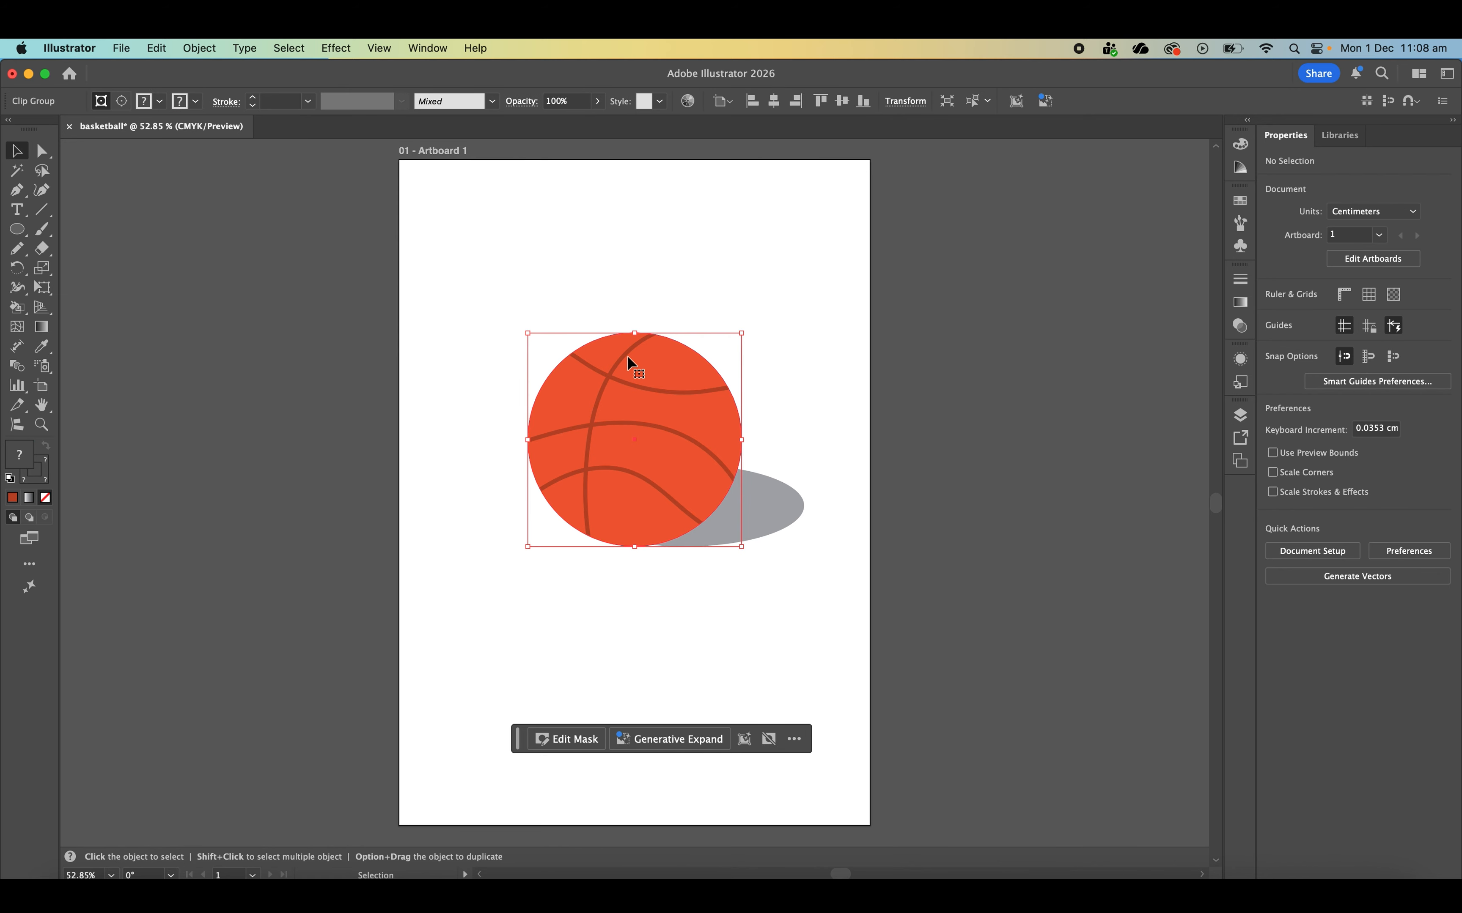
key("Delete")
key("super+z")
key("v")
- Isolate the ball's clip group again and delete the seam running down its height
left_click(601, 399)
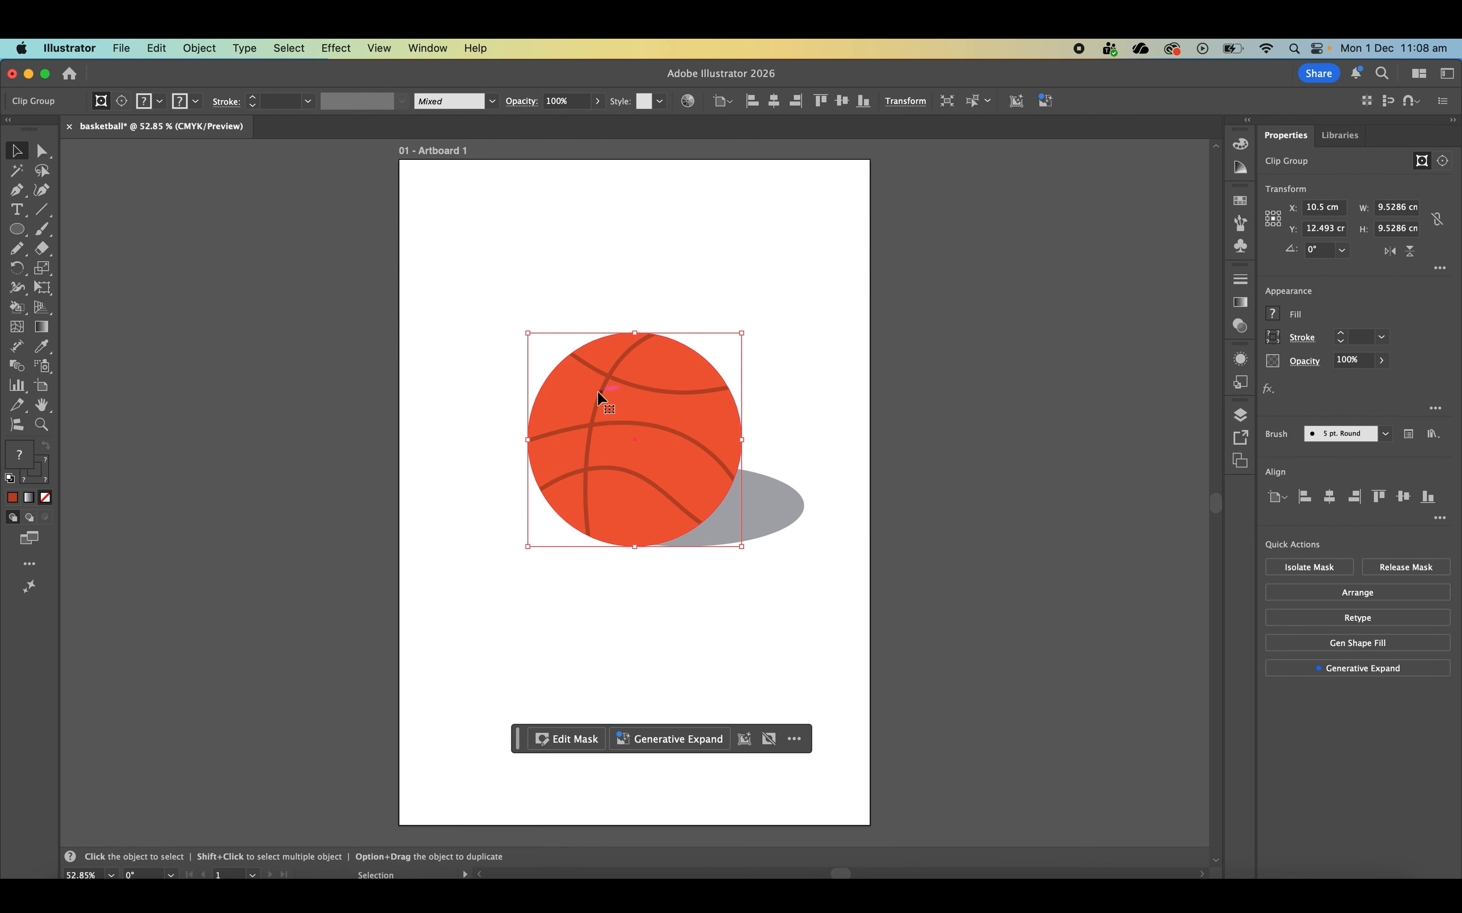
double_click(601, 398)
left_click(768, 240)
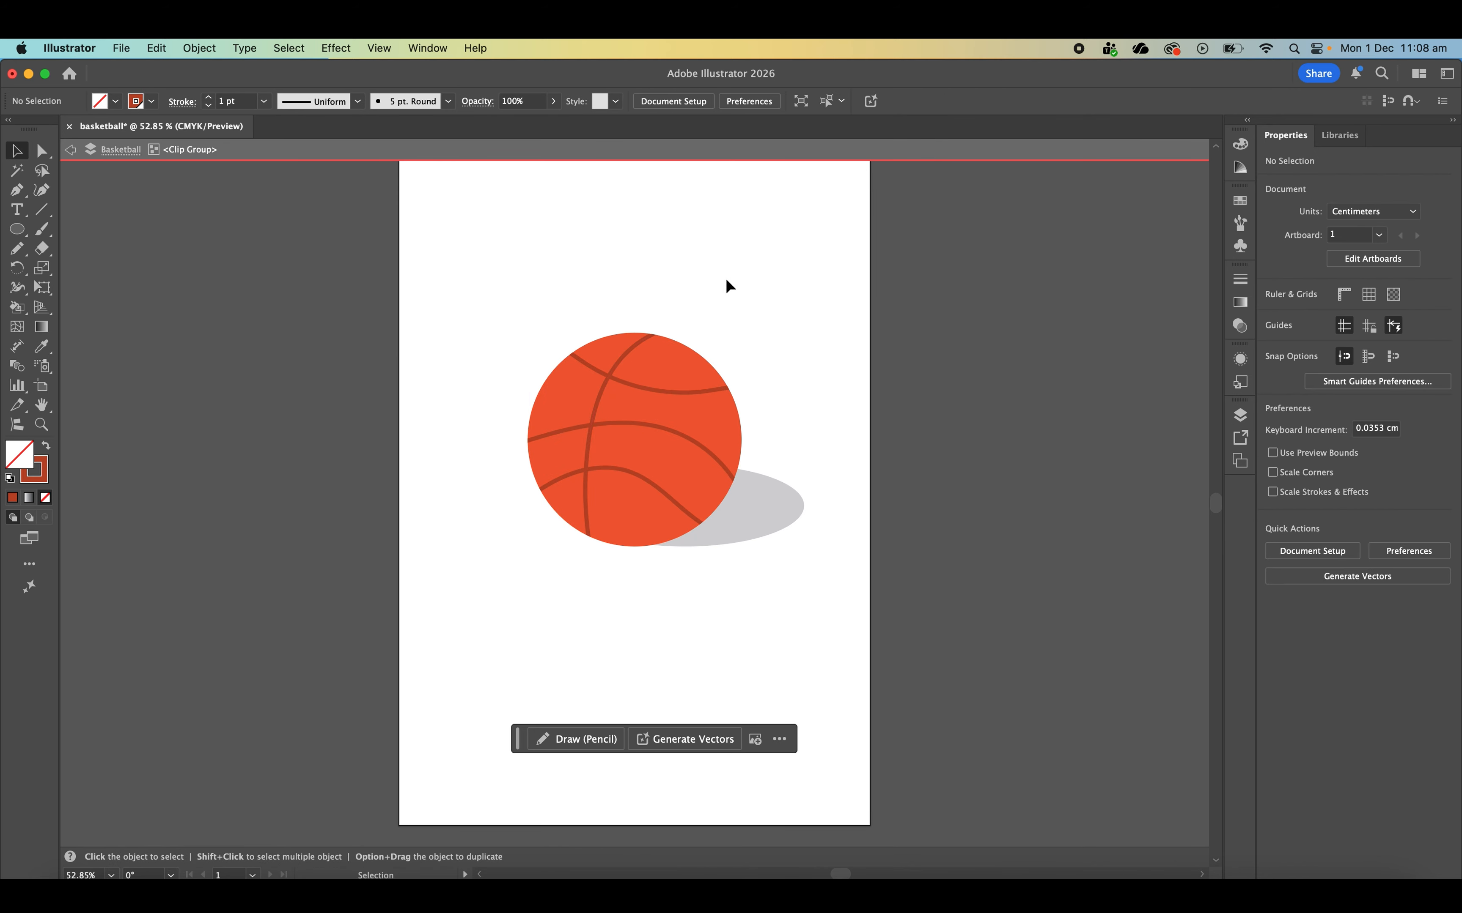
left_click(598, 404)
key("Delete")
- Repaint the lengthwise seam with the Paintbrush, curving from just right of the ball's top to its bottom centre, and leave isolation mode
key("b")
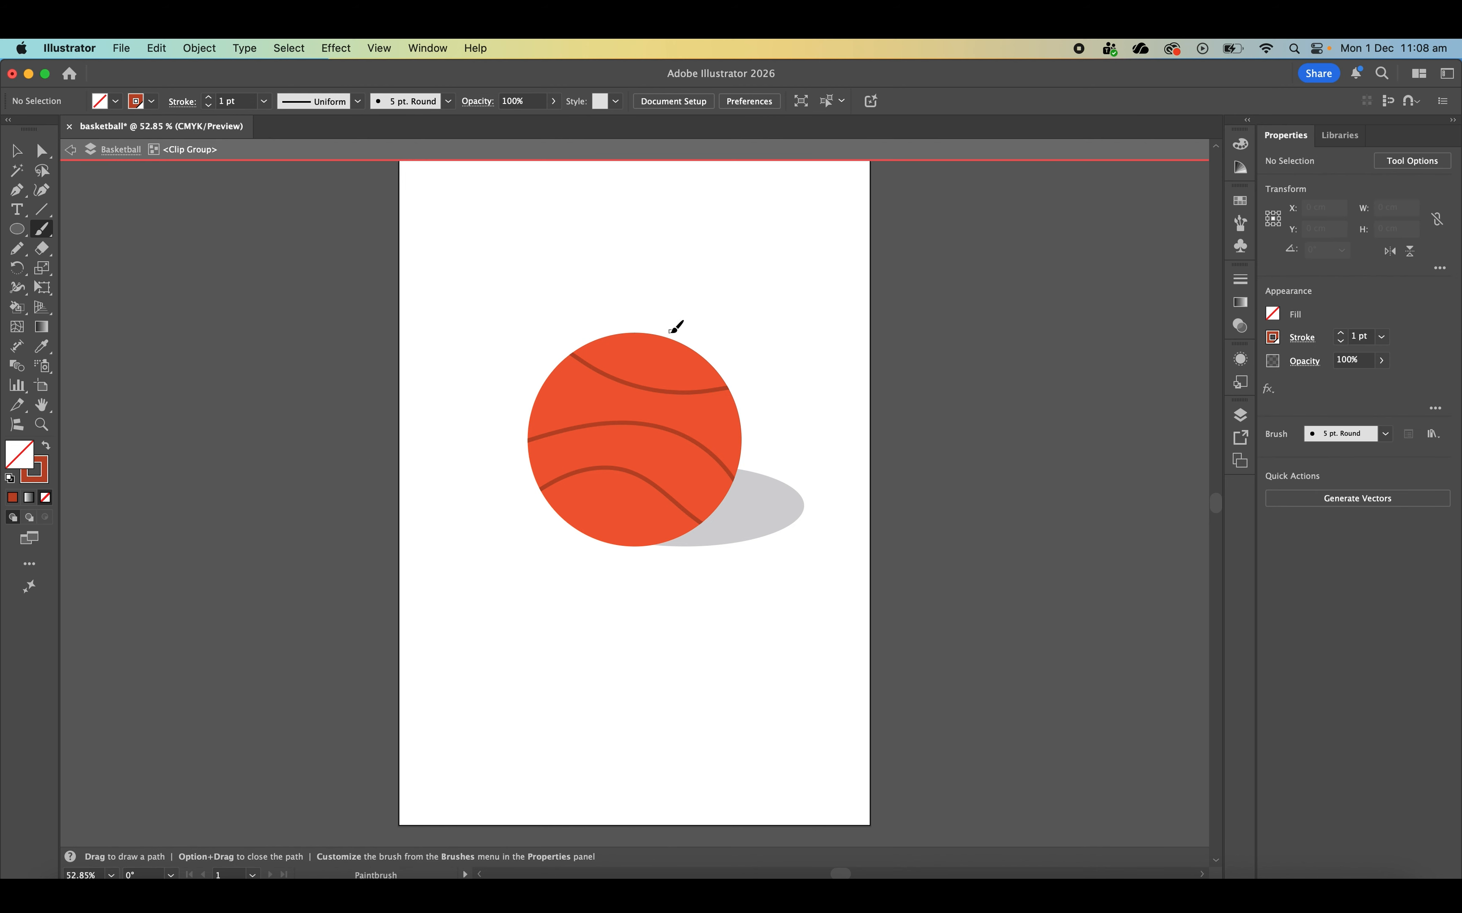
mouse_move(670, 327)
left_mouse_down()
mouse_move(554, 499)
mouse_move(575, 572)
mouse_move(624, 569)
mouse_move(561, 440)
mouse_move(631, 325)
mouse_move(667, 328)
mouse_move(617, 361)
mouse_move(591, 425)
mouse_move(622, 547)
left_mouse_up()
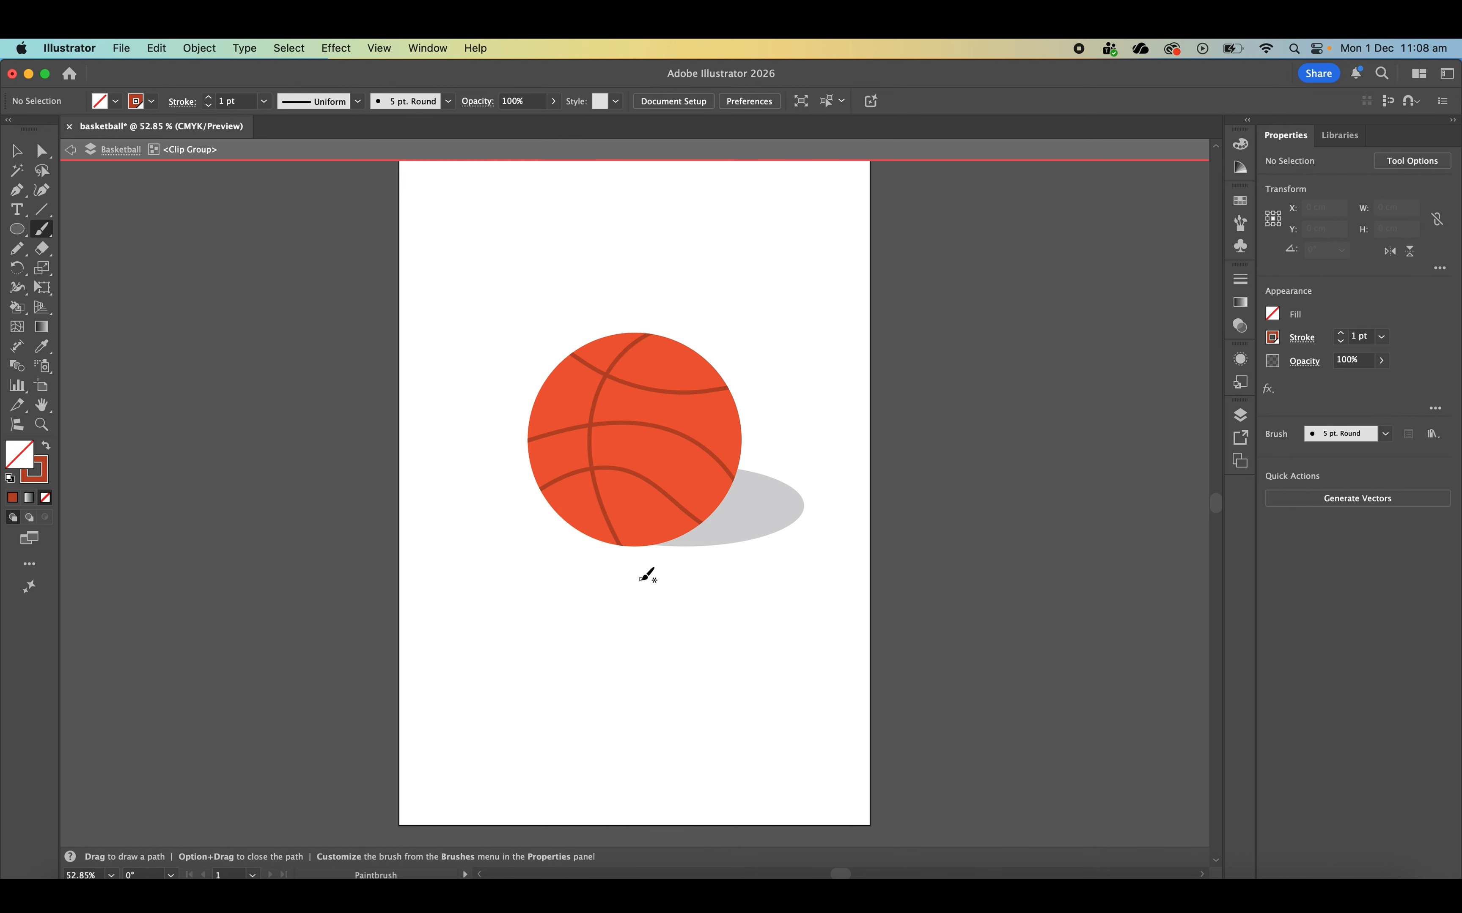
left_click(69, 127)
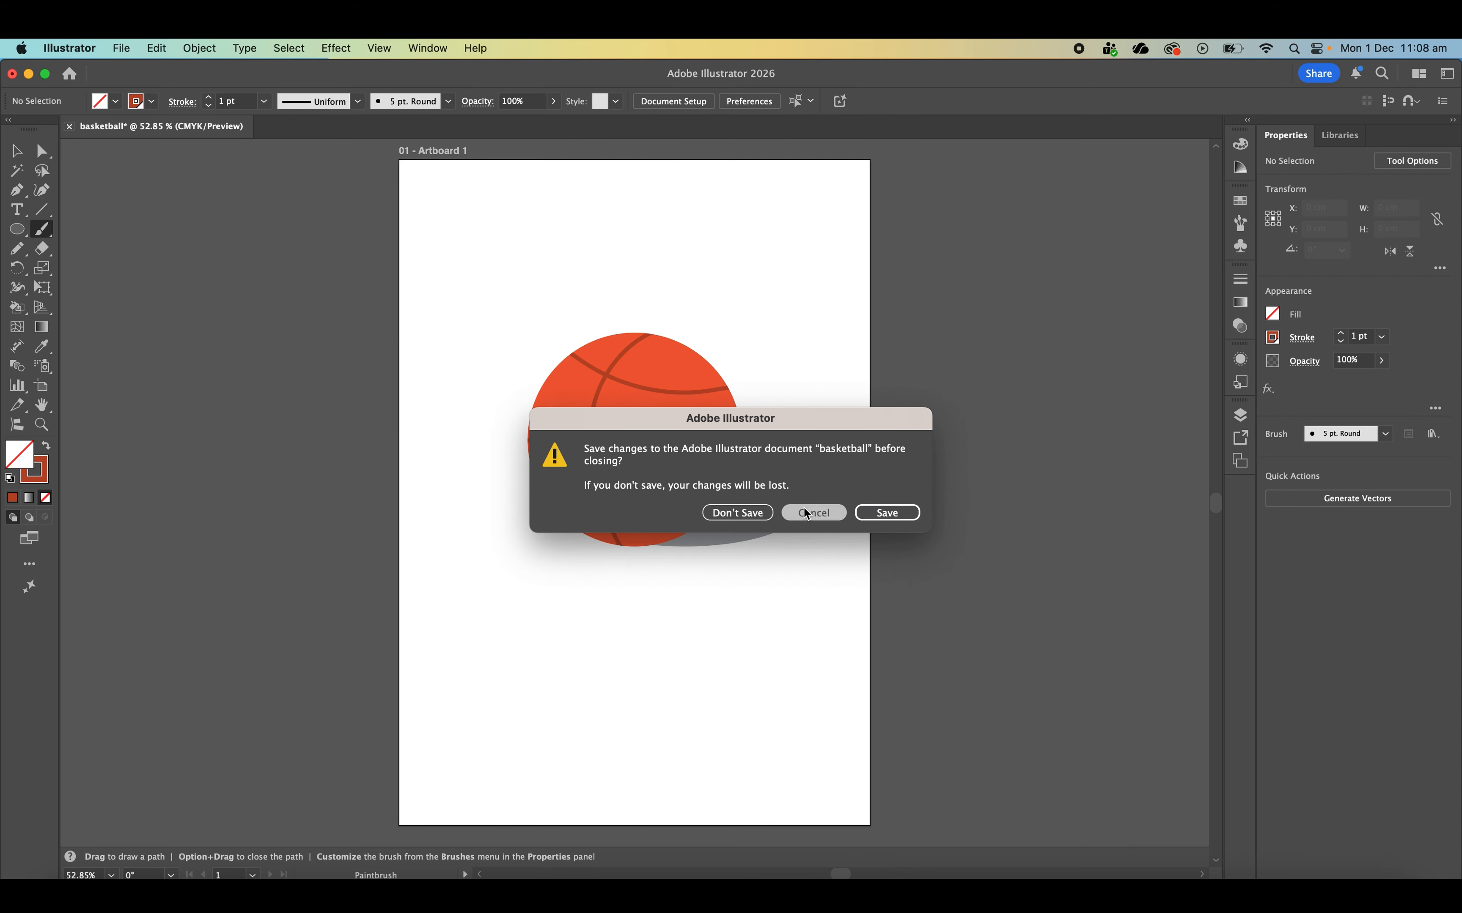
key("Escape")
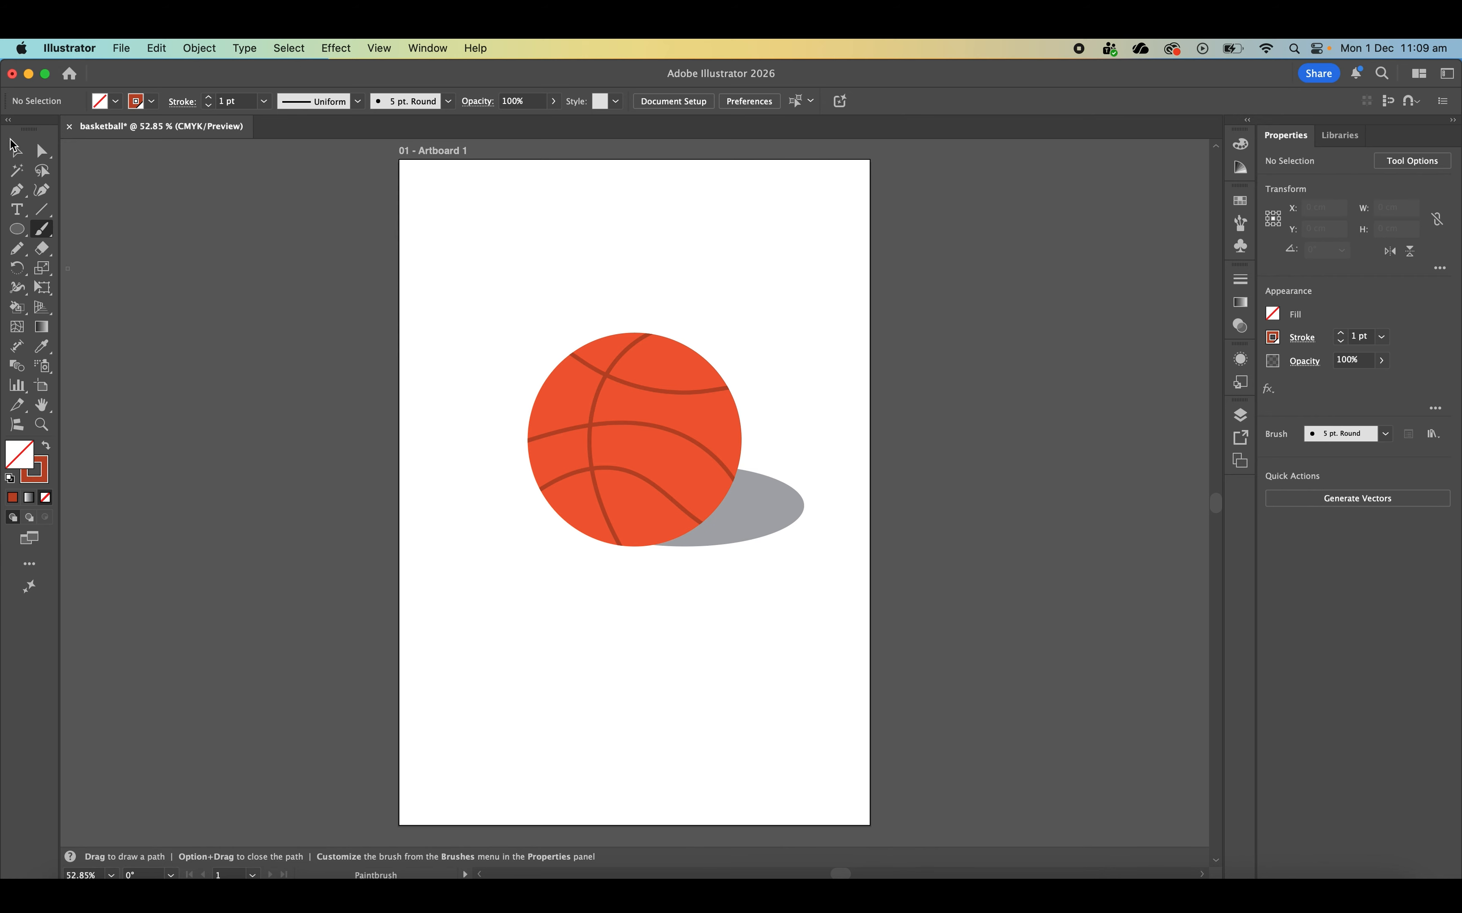
- Add a new layer above the Basketball layer and rename it glow
left_click(16, 151)
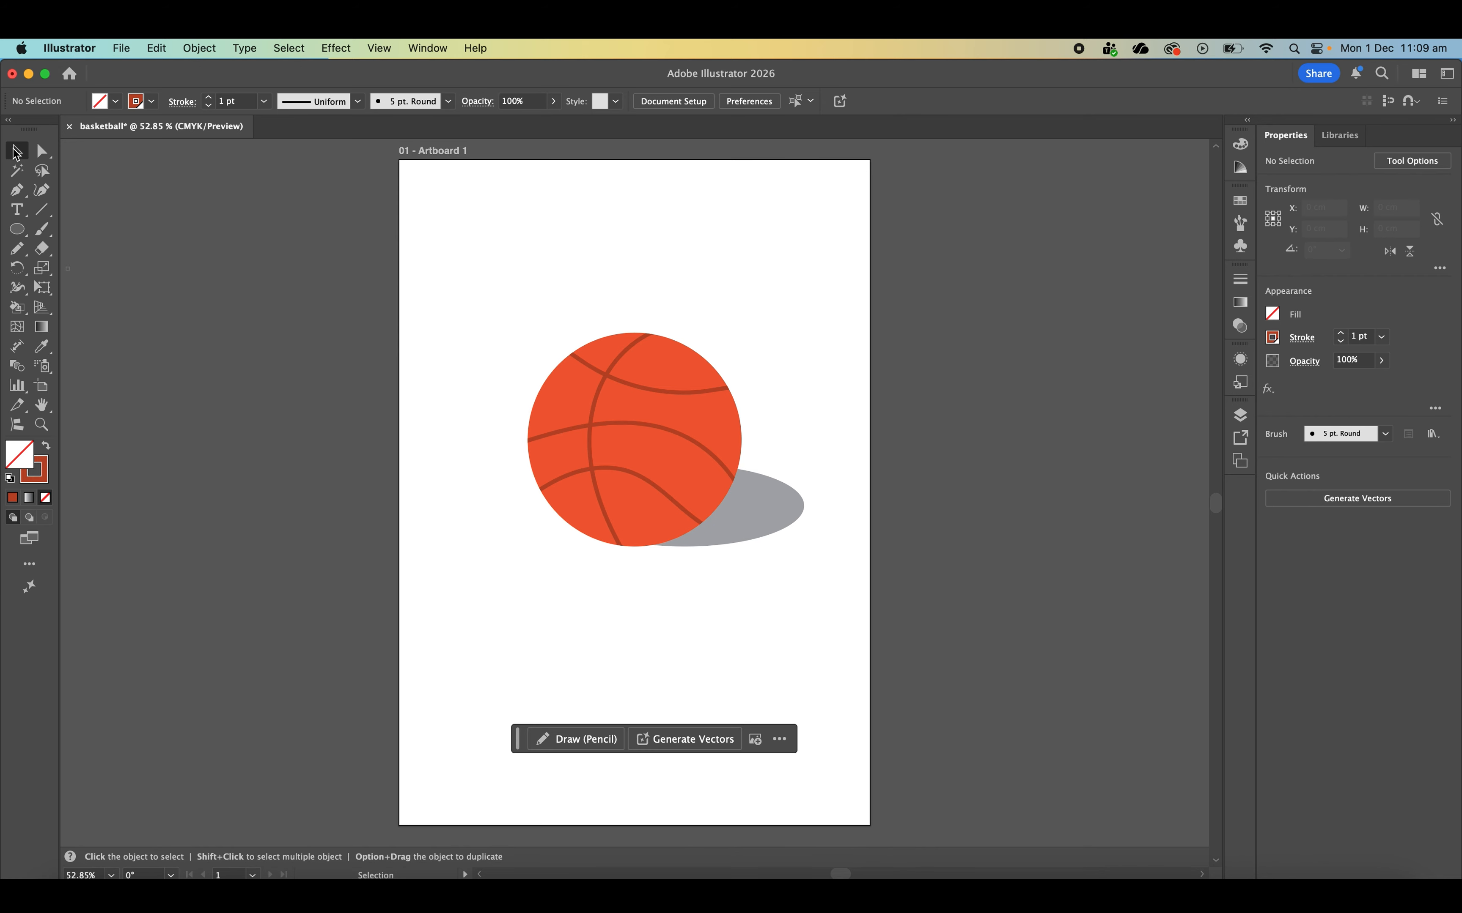
left_click(1239, 415)
left_click(1175, 561)
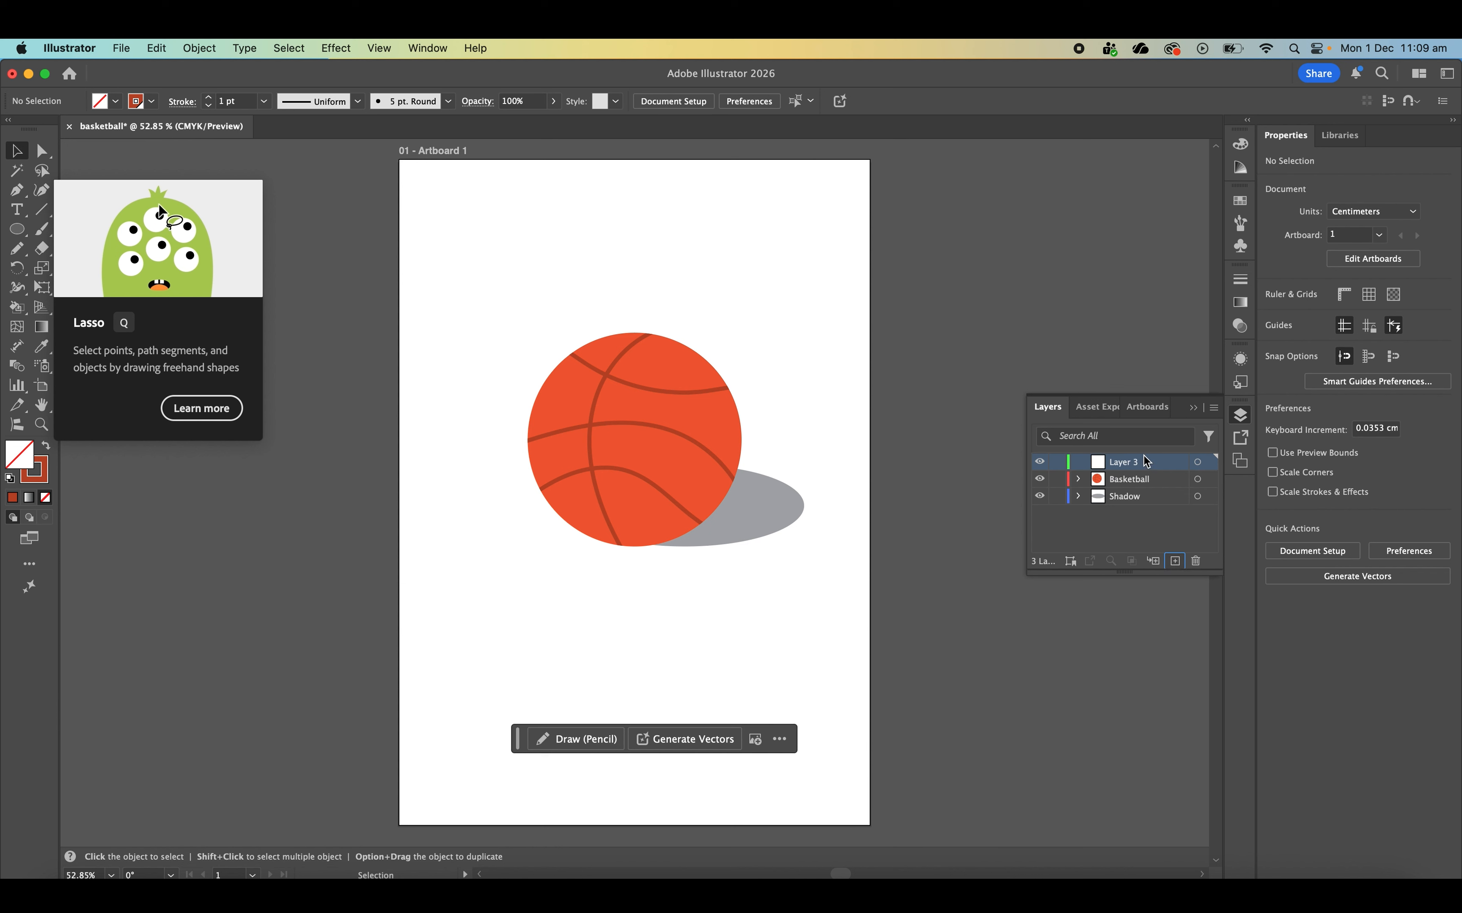
double_click(1132, 461)
type("glow")
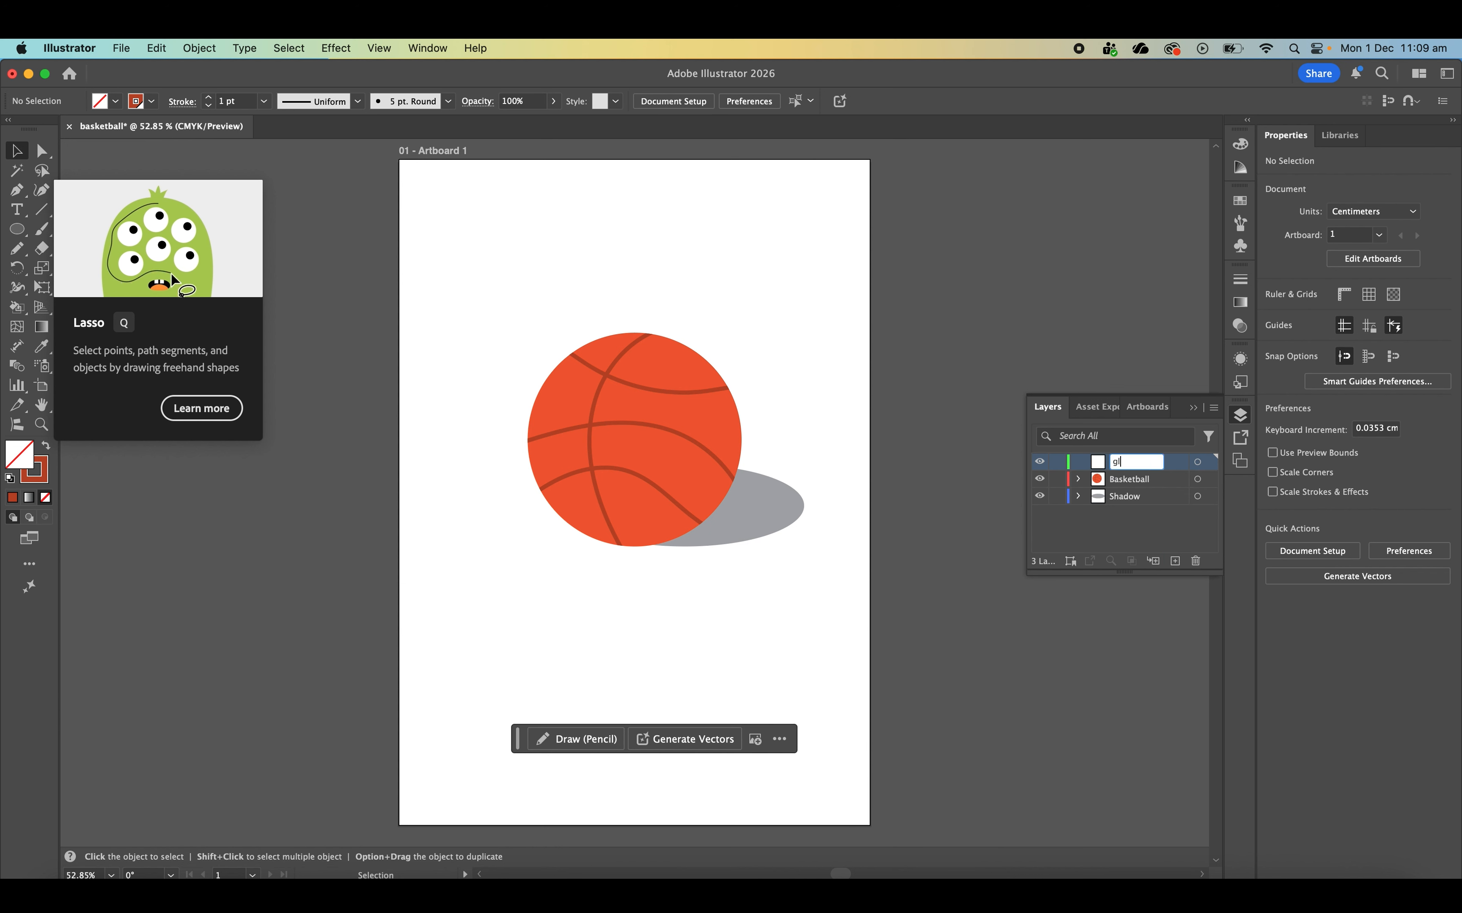
key("Return")
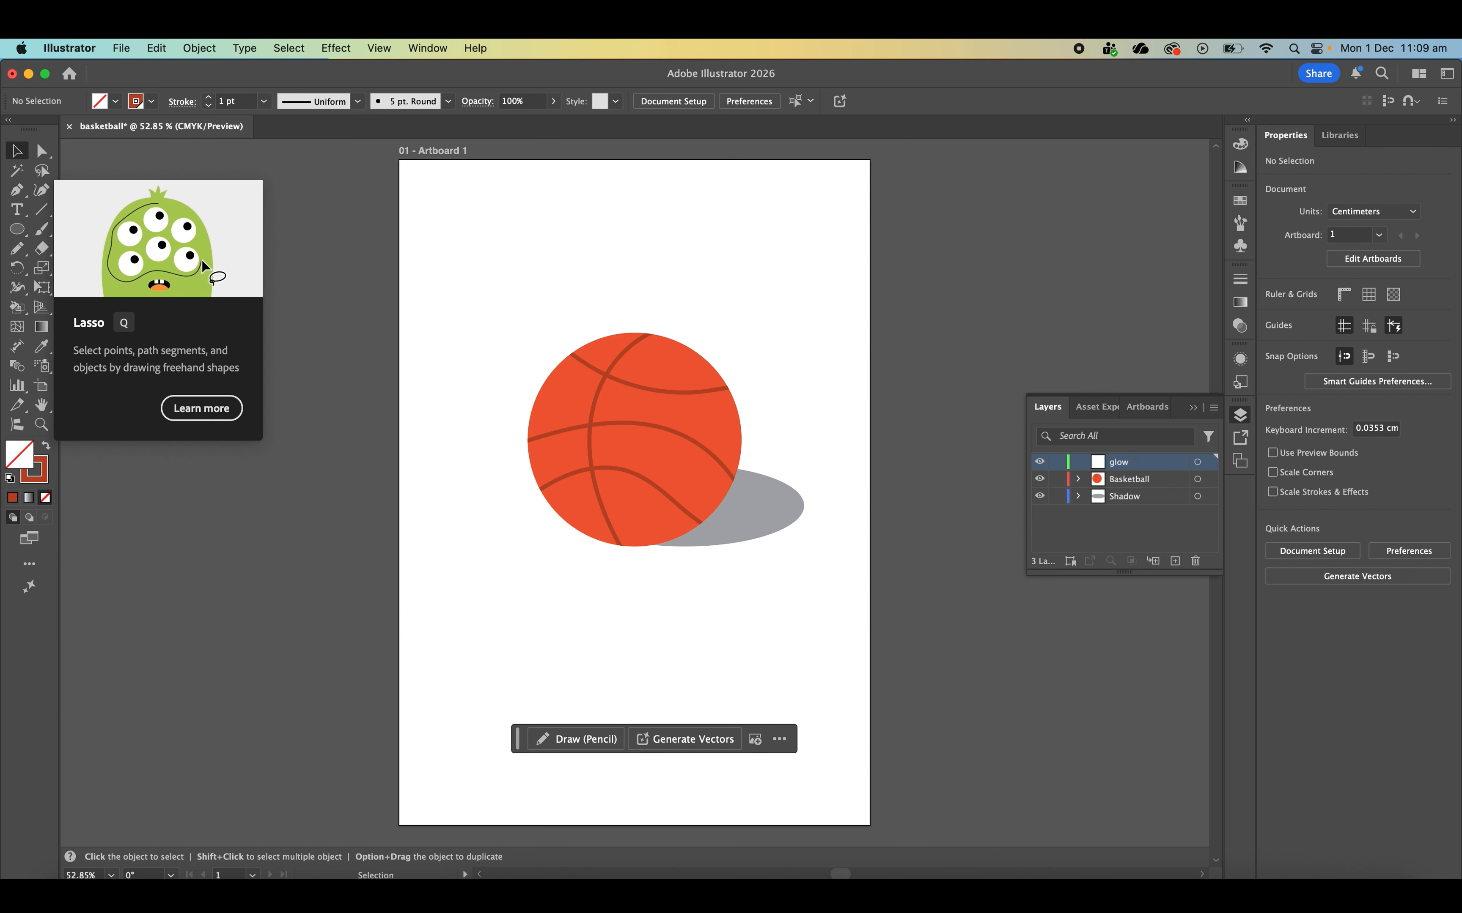
- Draw a circle about 8.5 cm in diameter over the ball's upper-left part with no stroke and a white fill
left_click(25, 232)
left_click_drag(490, 296, 679, 435)
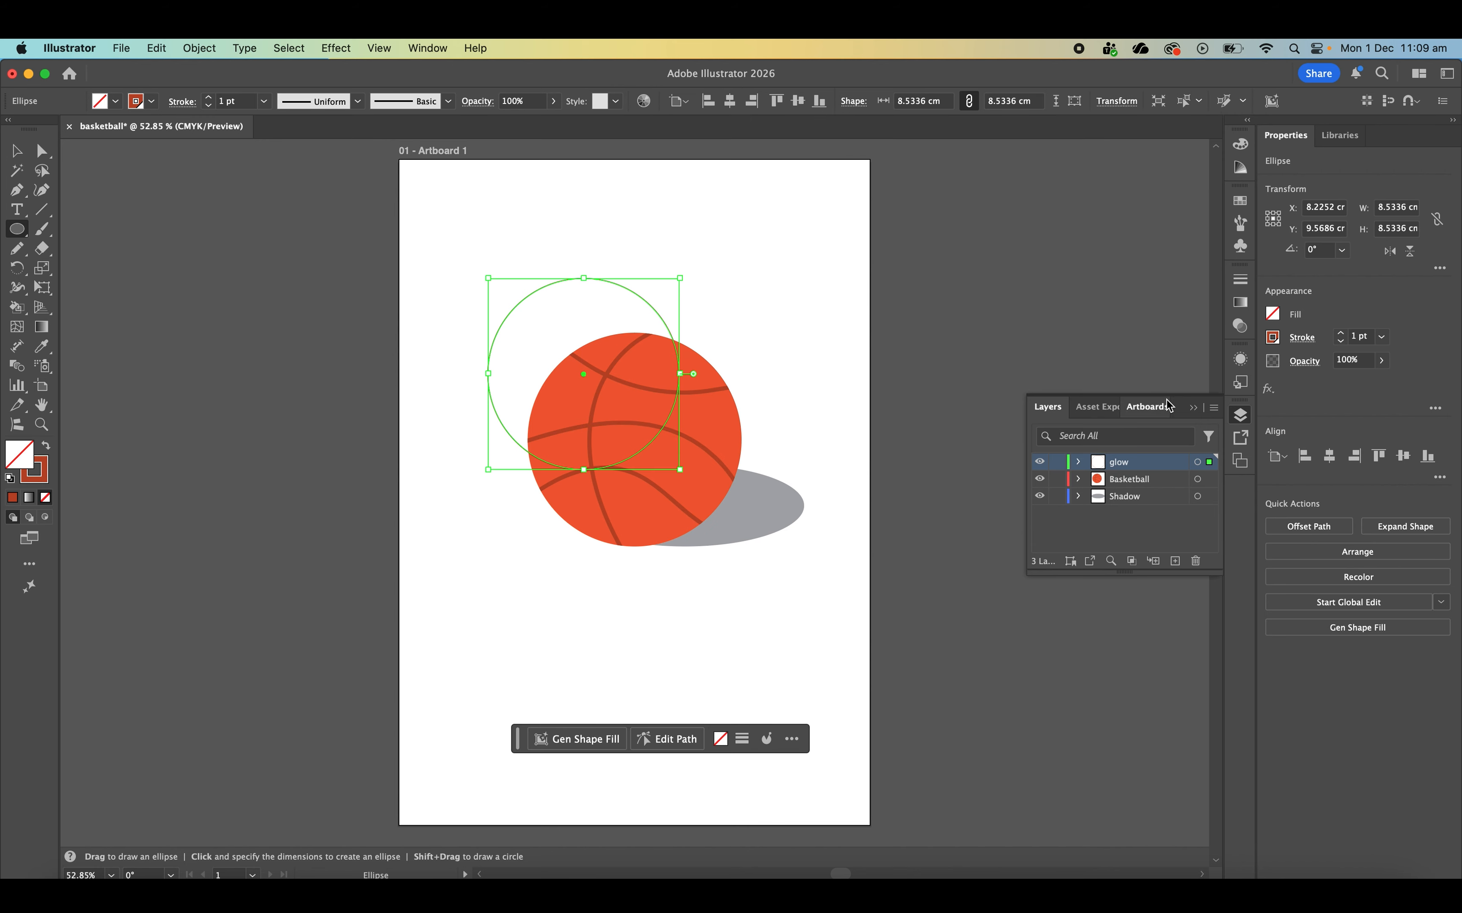
left_click(1272, 337)
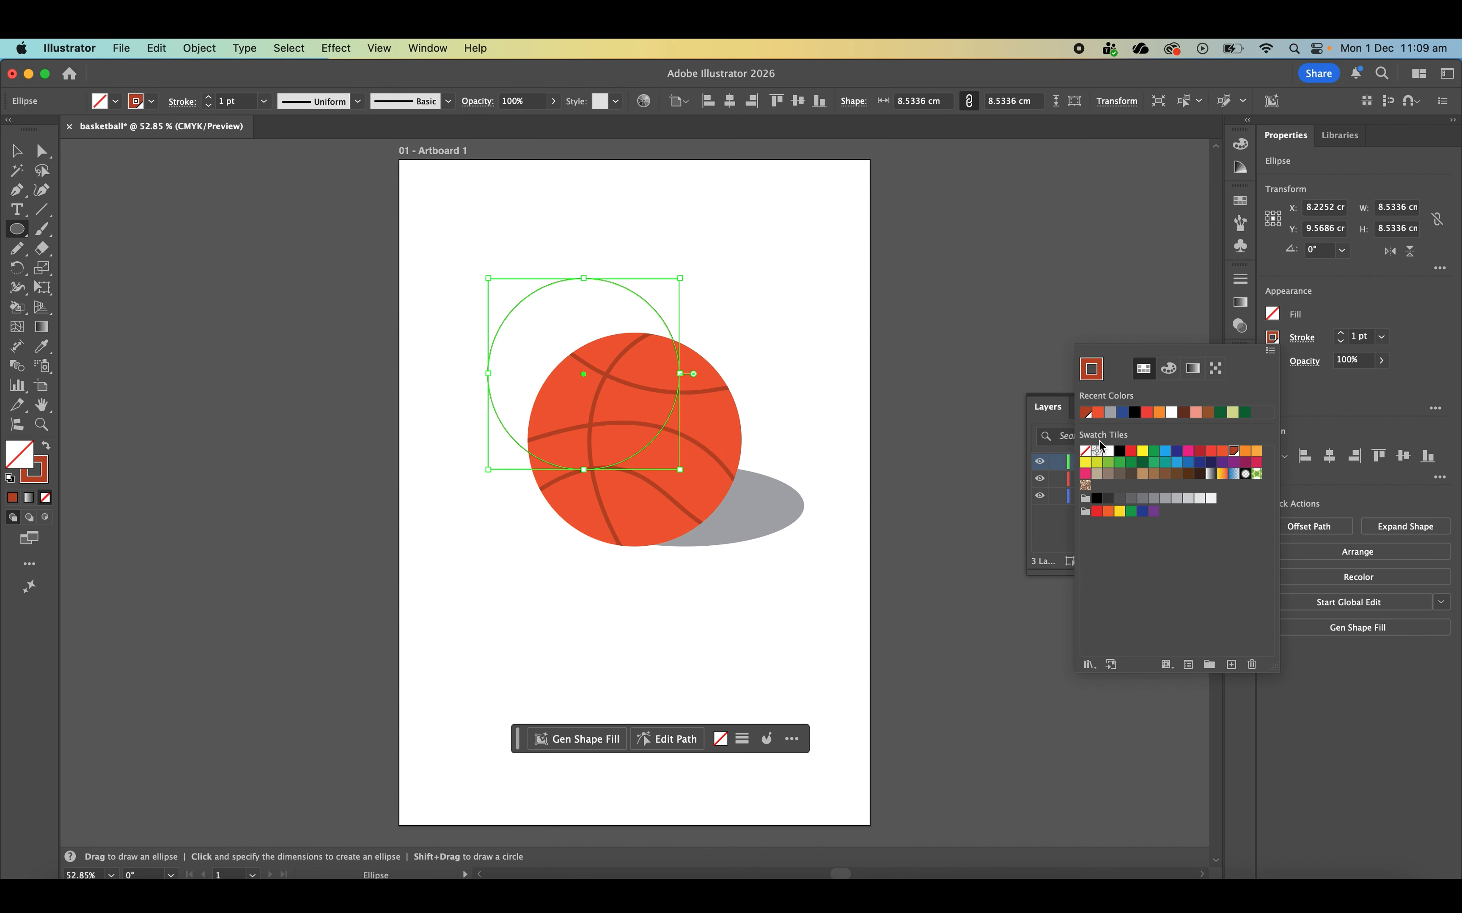
left_click(1086, 451)
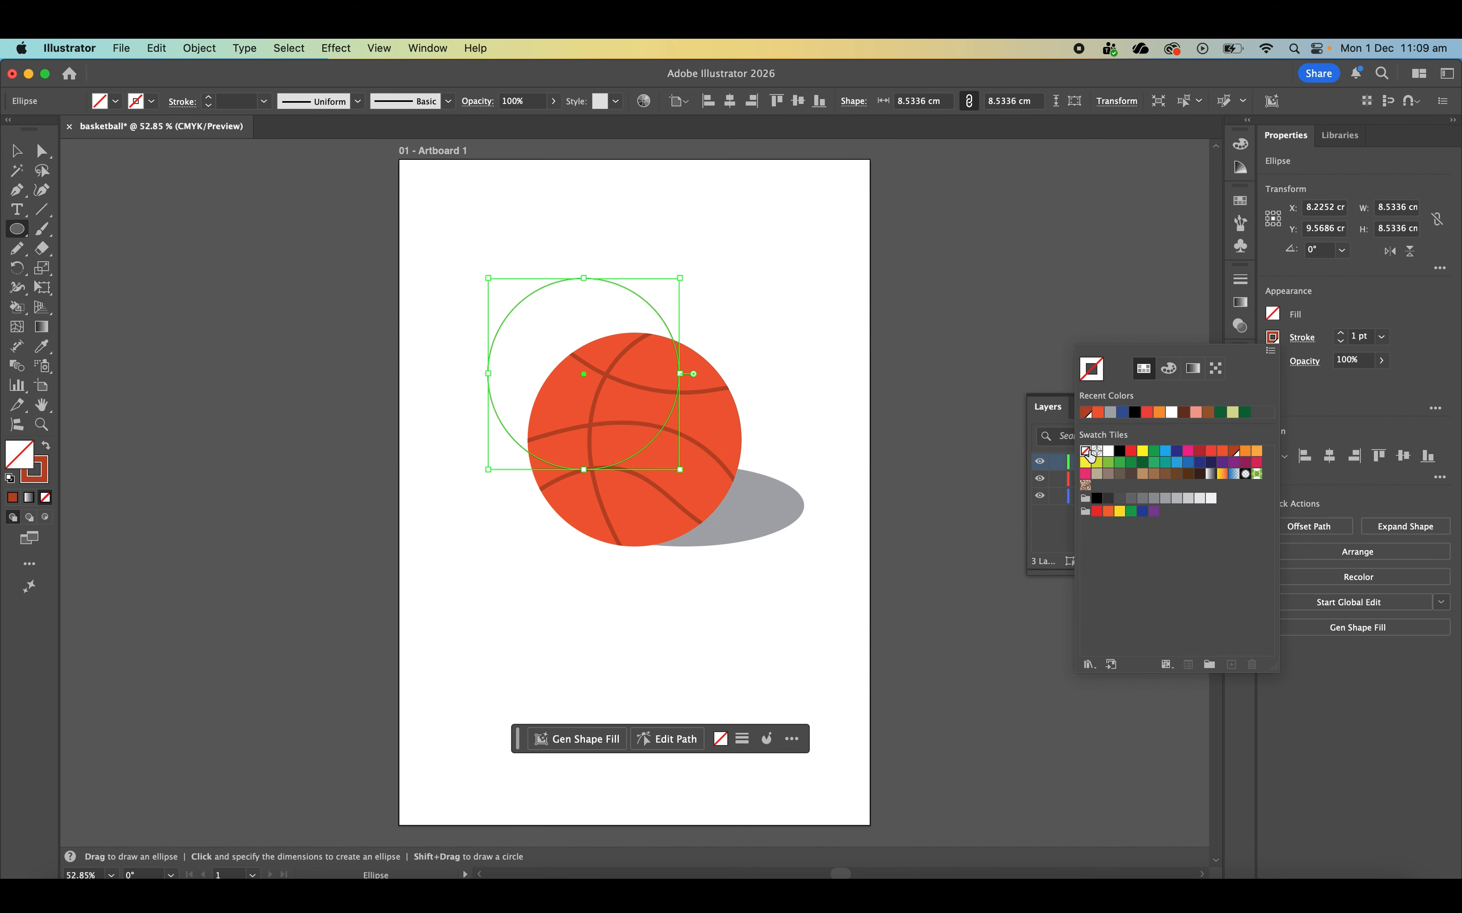
left_click(1273, 314)
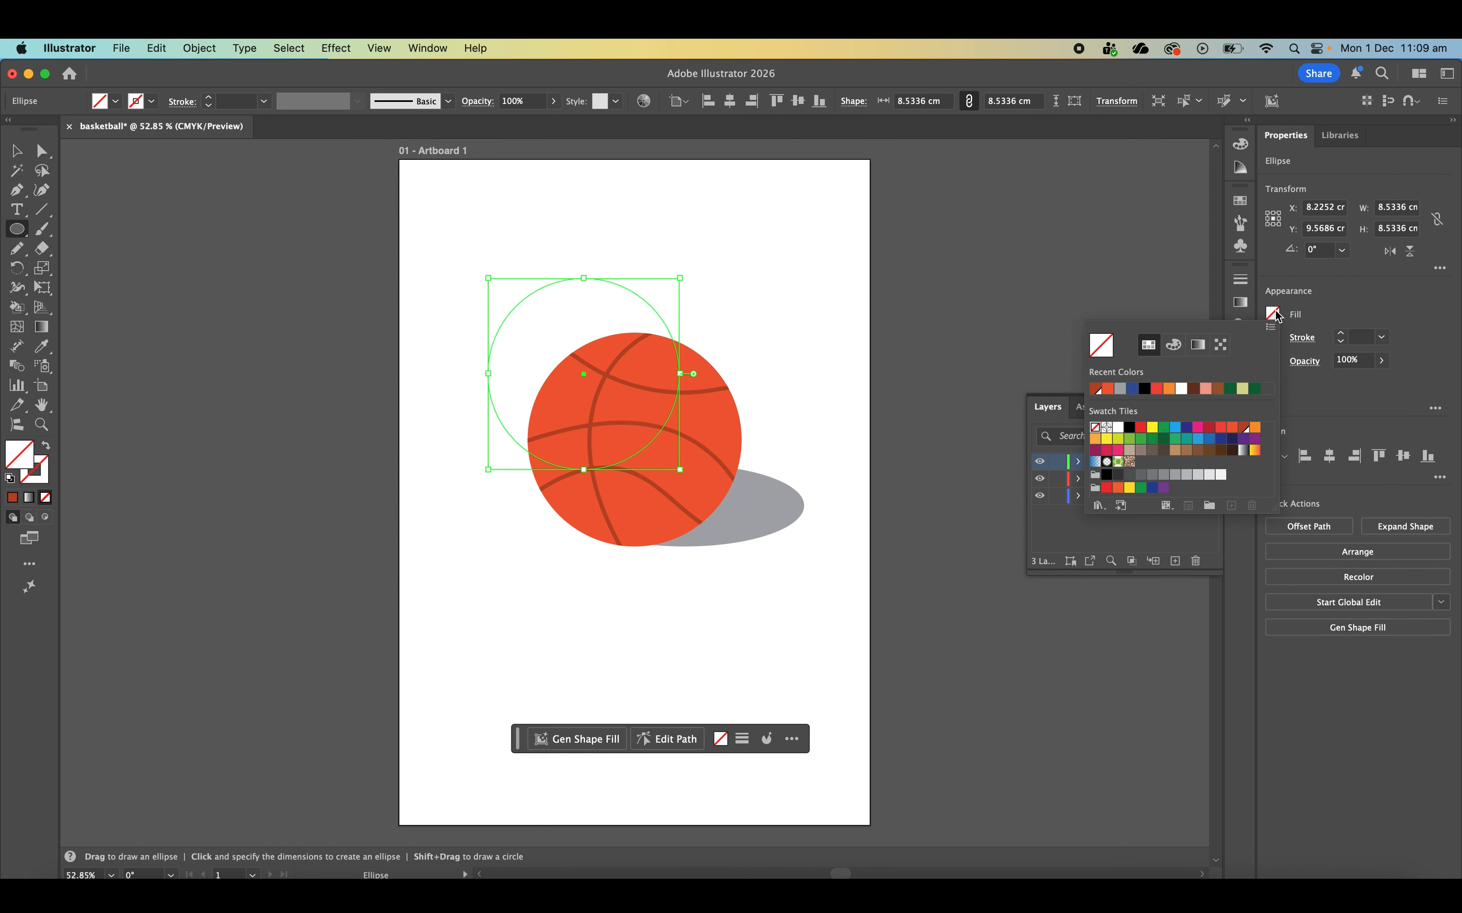
left_click(1182, 392)
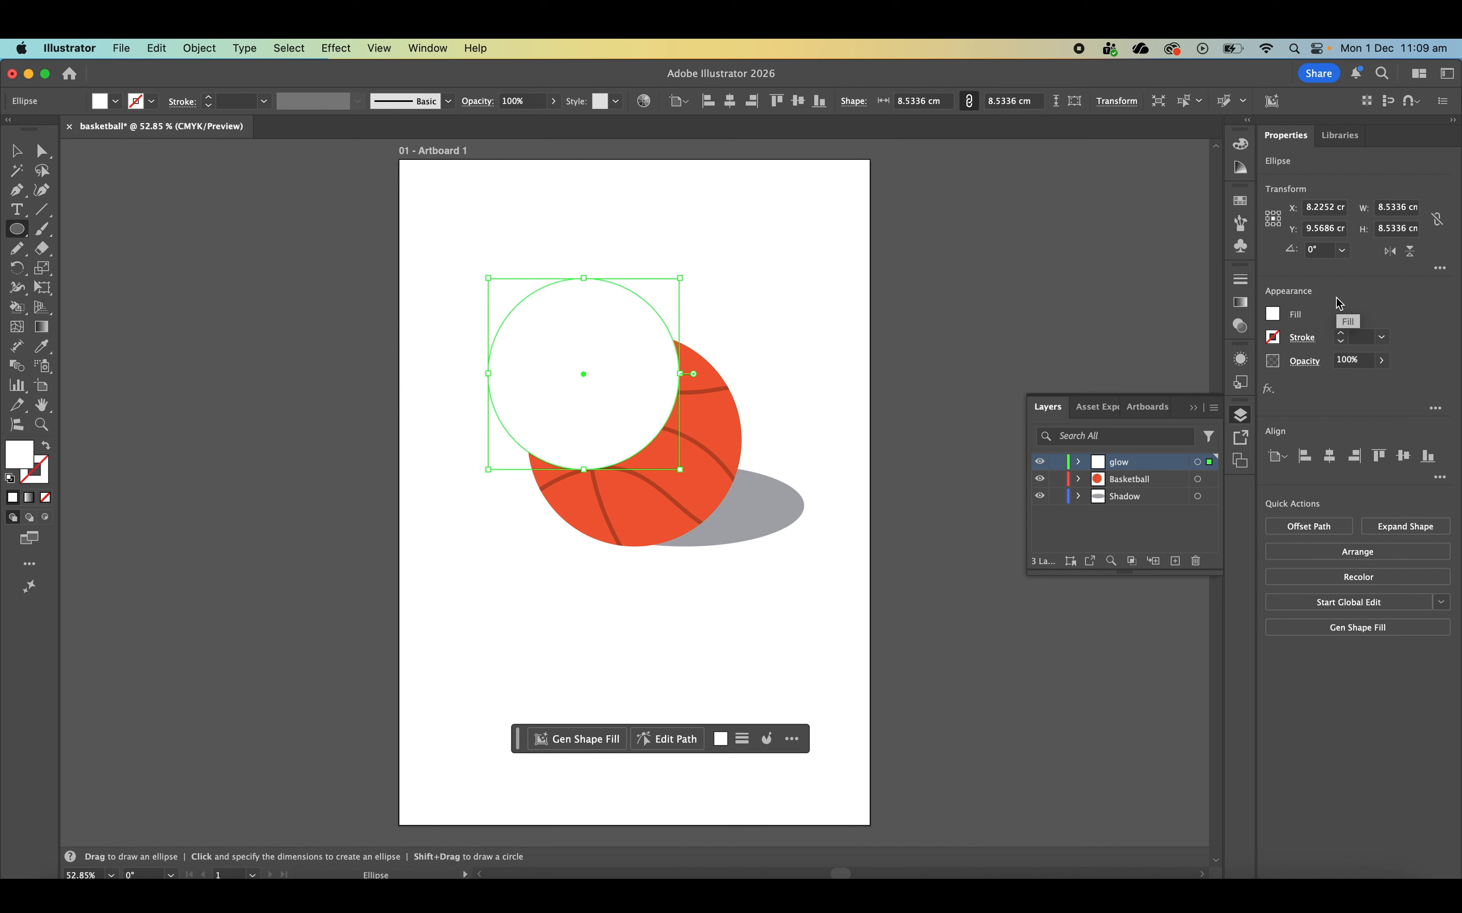
- Lower the white glow circle's opacity to 22% and deselect it
left_click(1384, 361)
left_click_drag(1370, 390, 1336, 388)
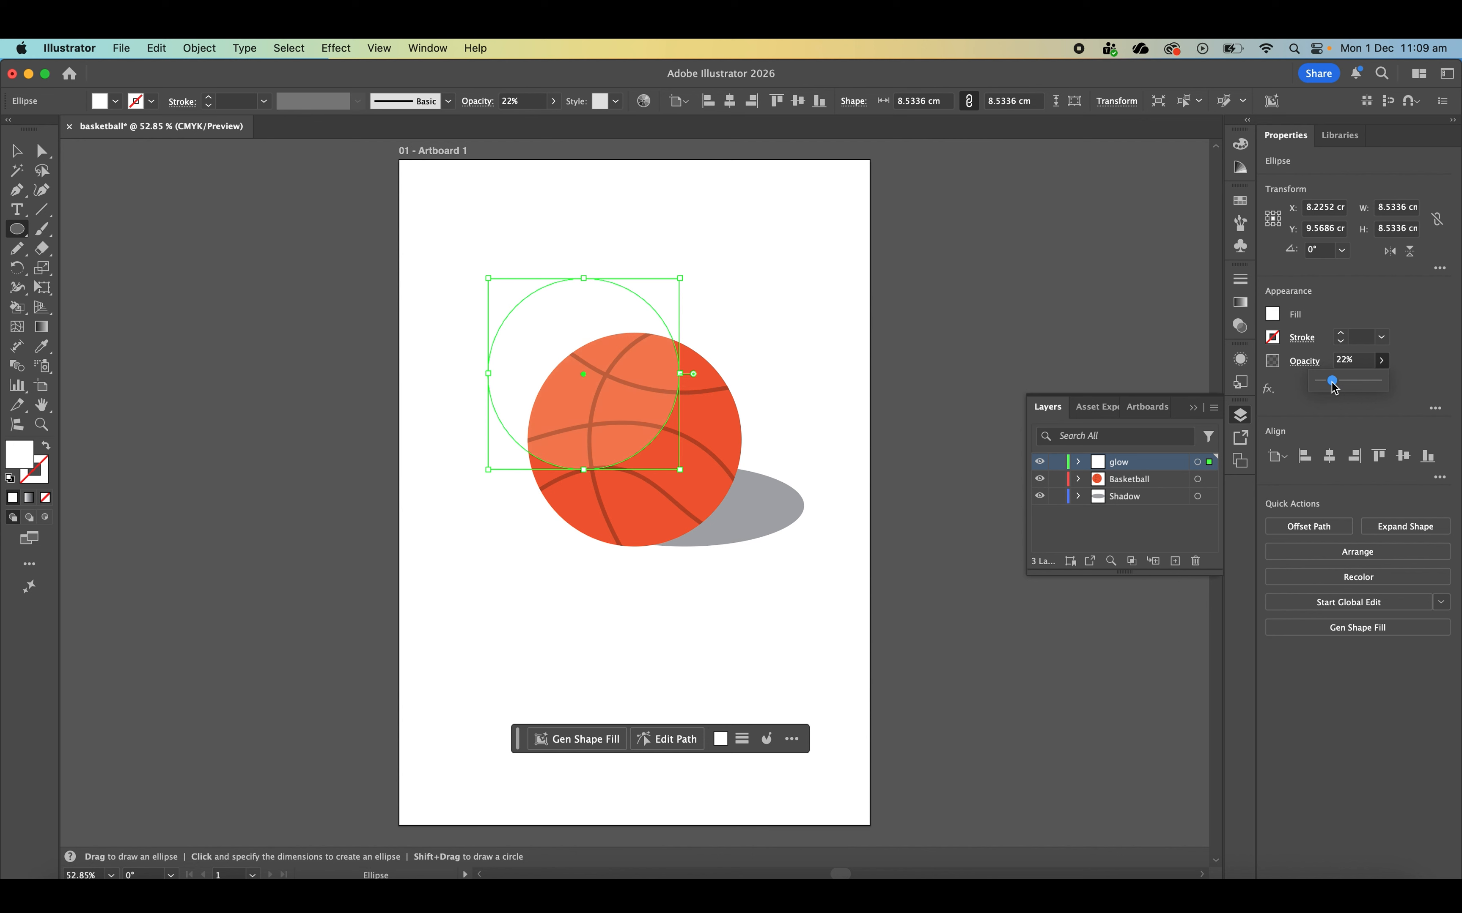
left_click(1344, 414)
left_click(1117, 311)
left_click(692, 512)
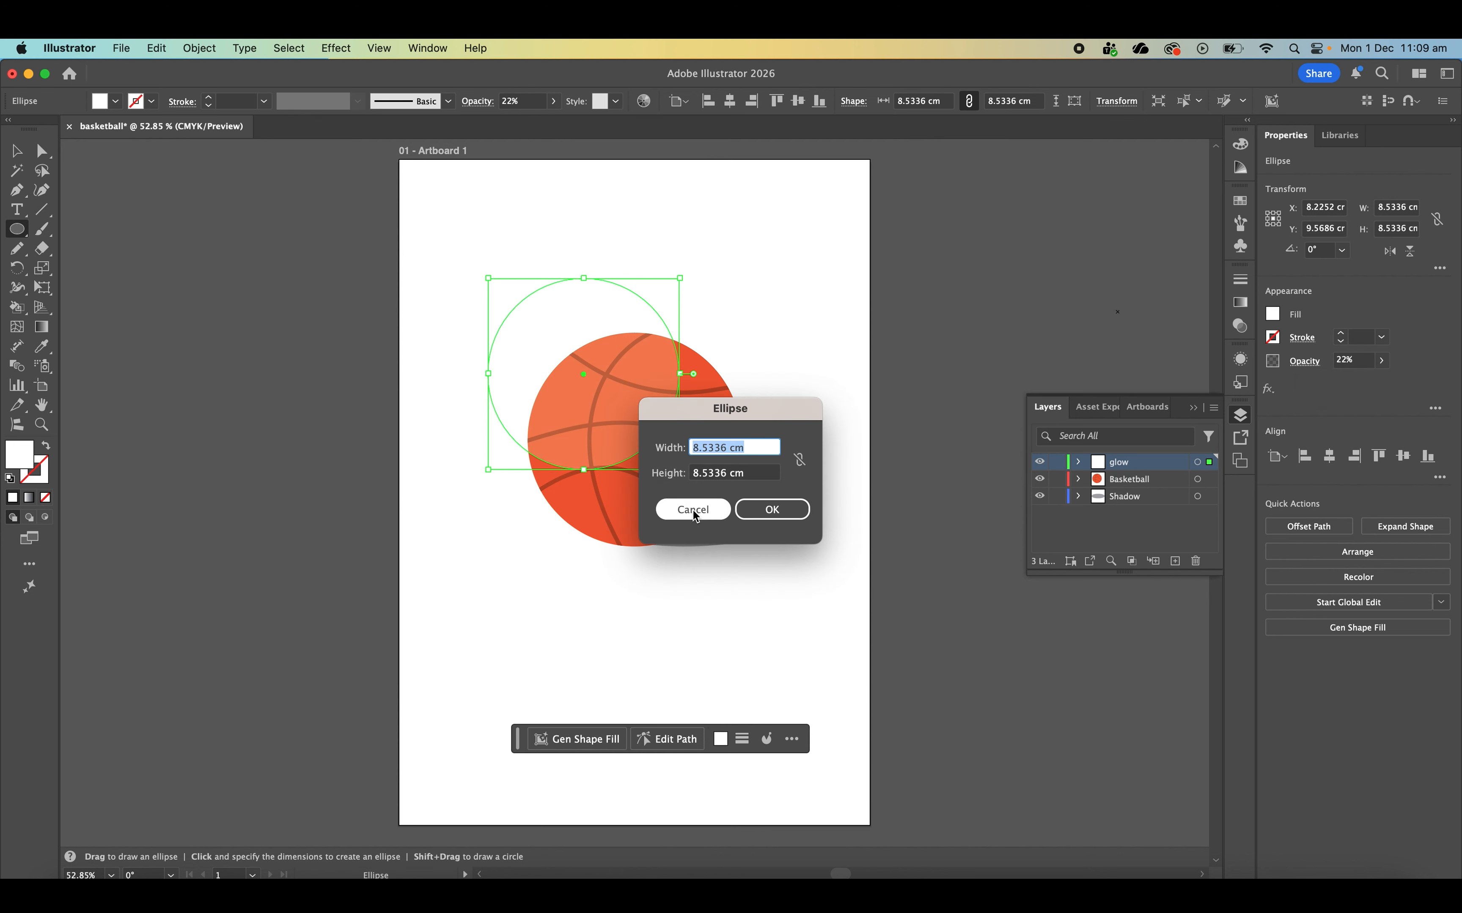
left_click(14, 153)
left_click(616, 228)
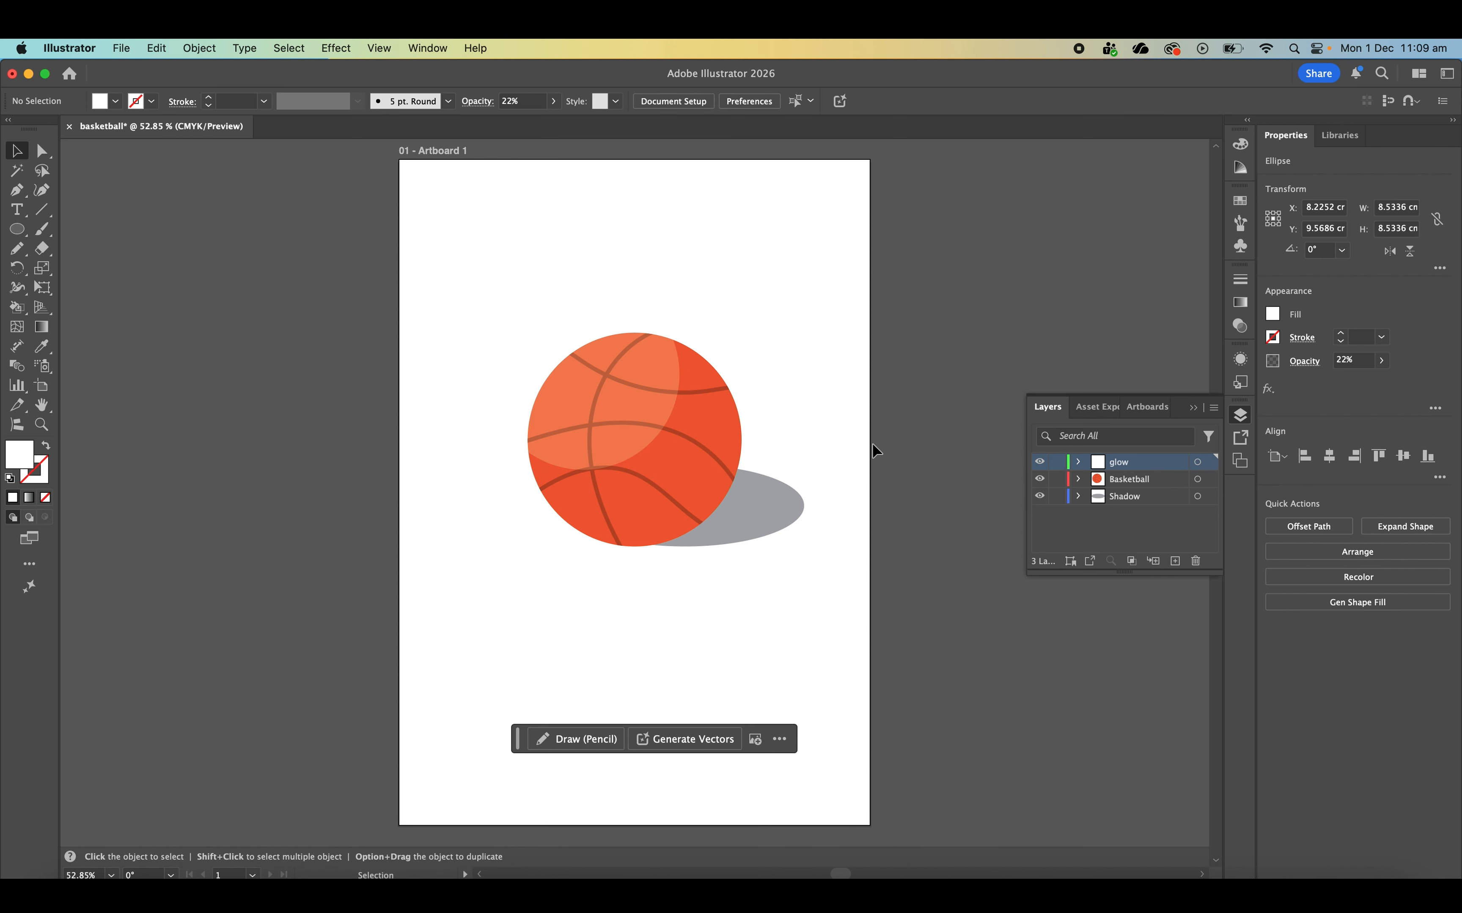
- Move the glow circle slightly down over the ball, and shift the whole illustration slightly left and down on the artboard
left_click(1246, 417)
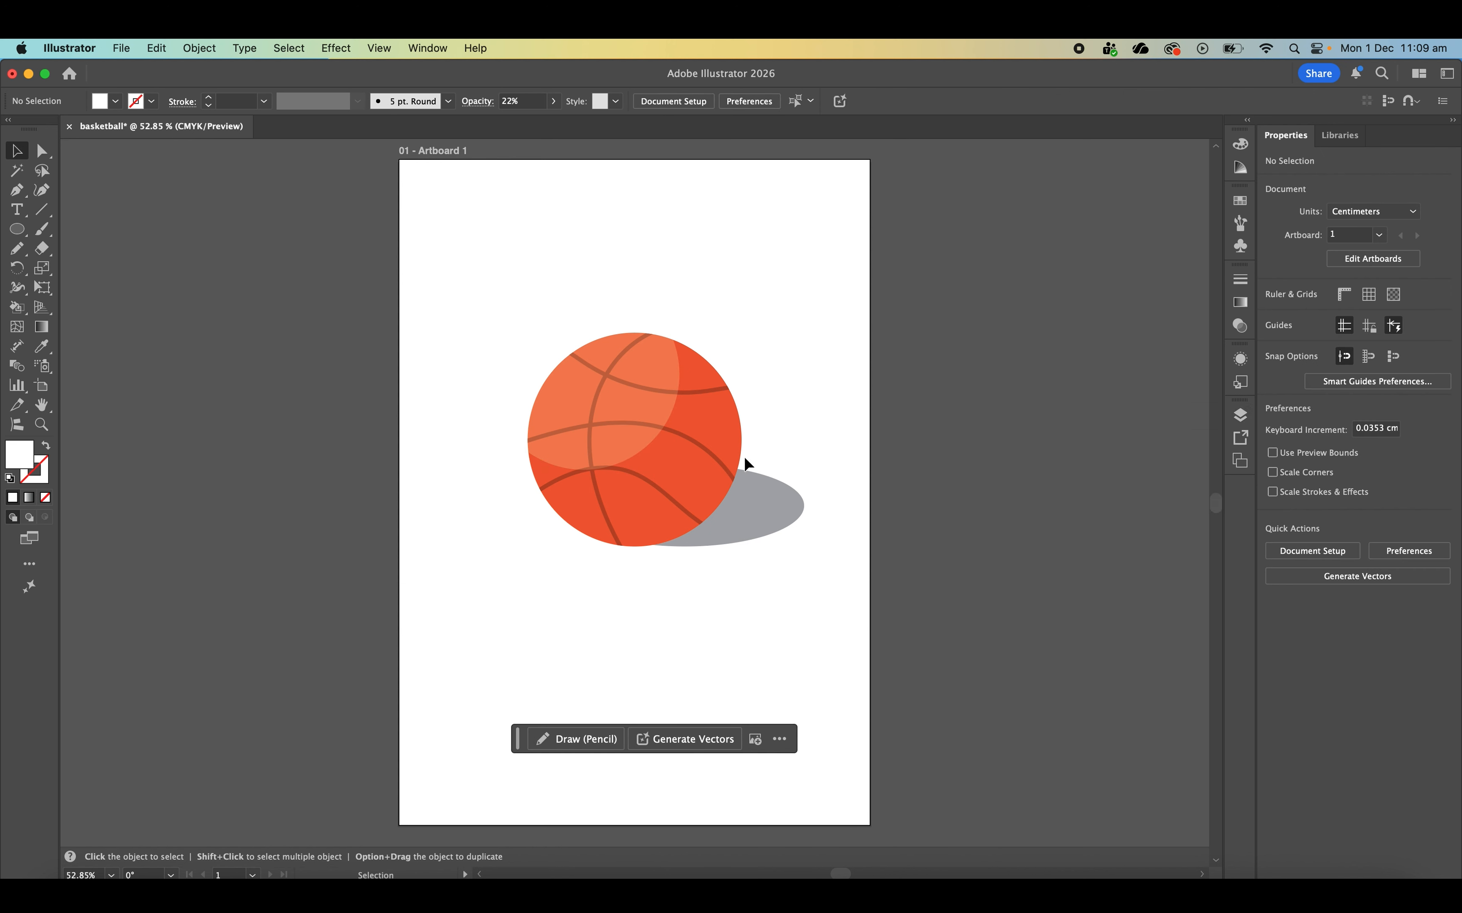
left_click_drag(570, 407, 573, 433)
left_click_drag(686, 310, 693, 302)
left_click_drag(619, 379, 580, 352)
left_click(832, 291)
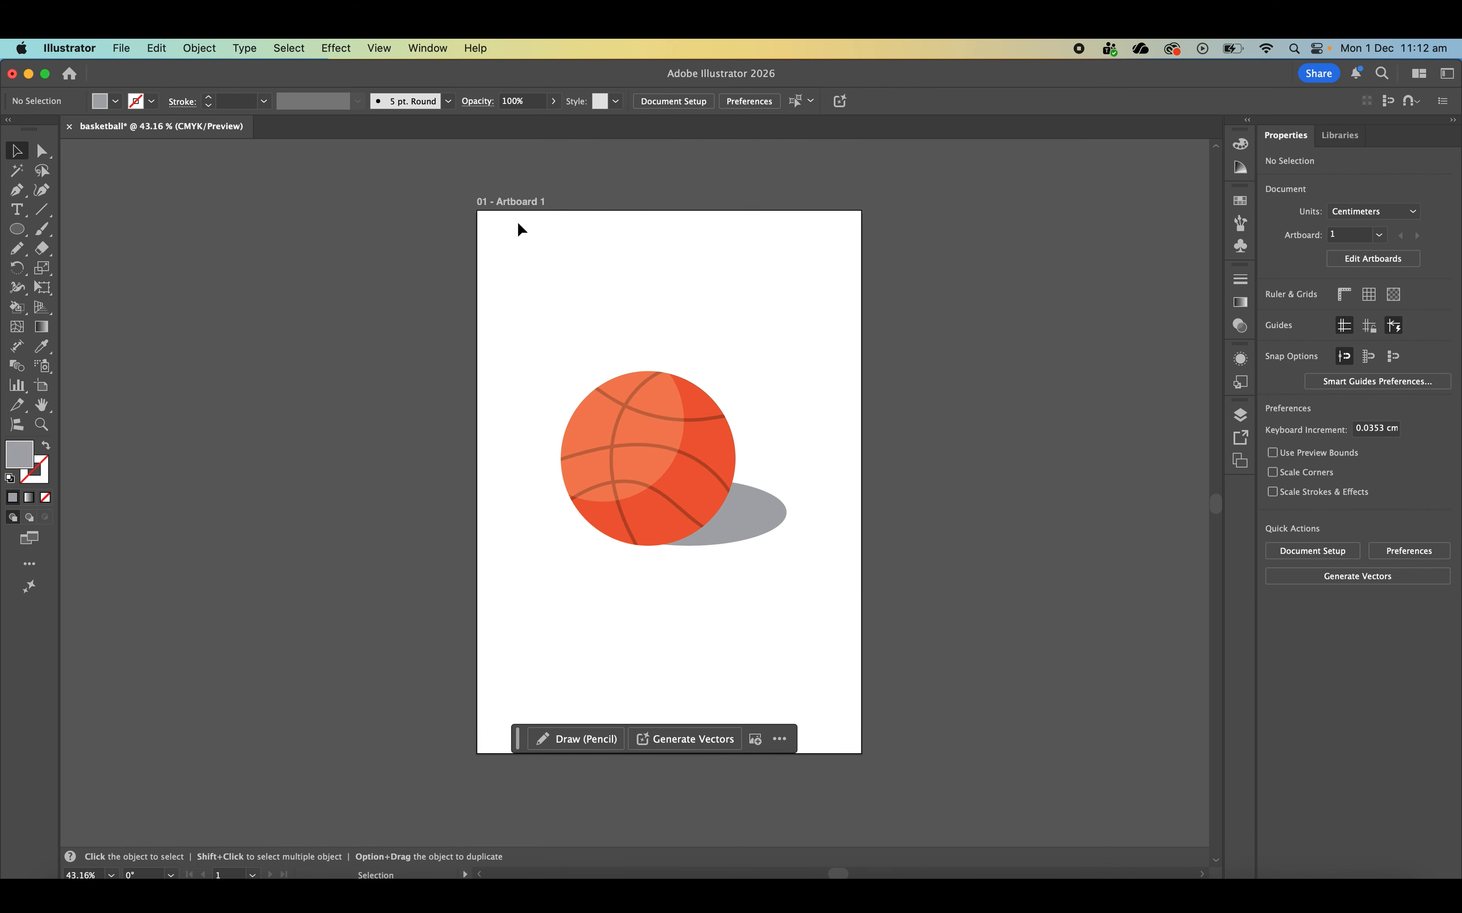
- Rename the artboard as basketball
double_click(519, 201)
type("basketball")
key("Return")
- Add a text box about 7.4 by 1.5 cm below the ball containing the author's name, and deselect it
left_click(18, 212)
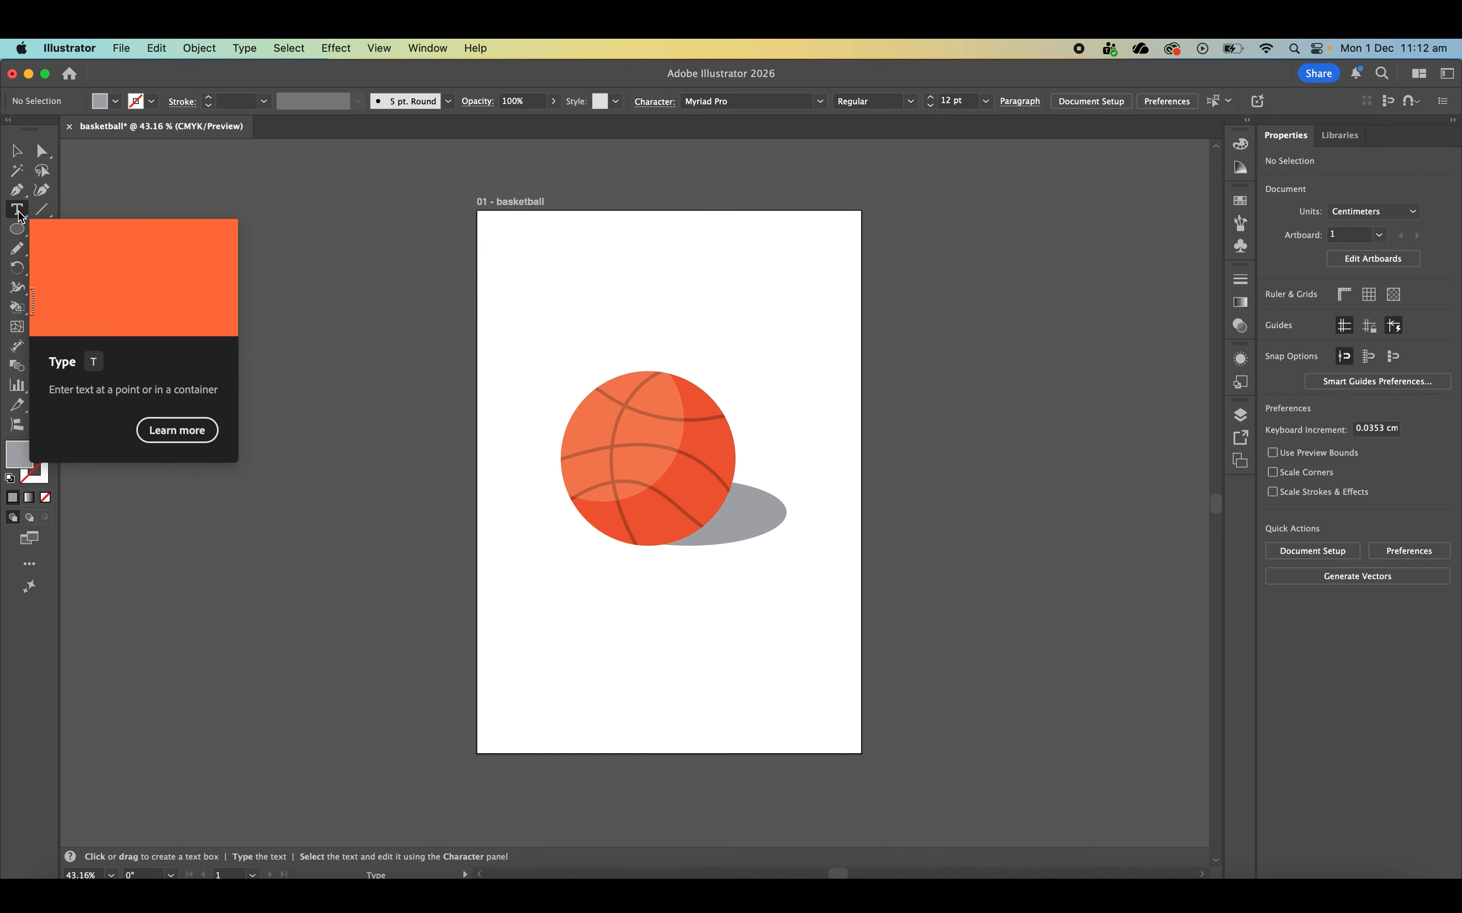
left_click_drag(779, 613, 641, 585)
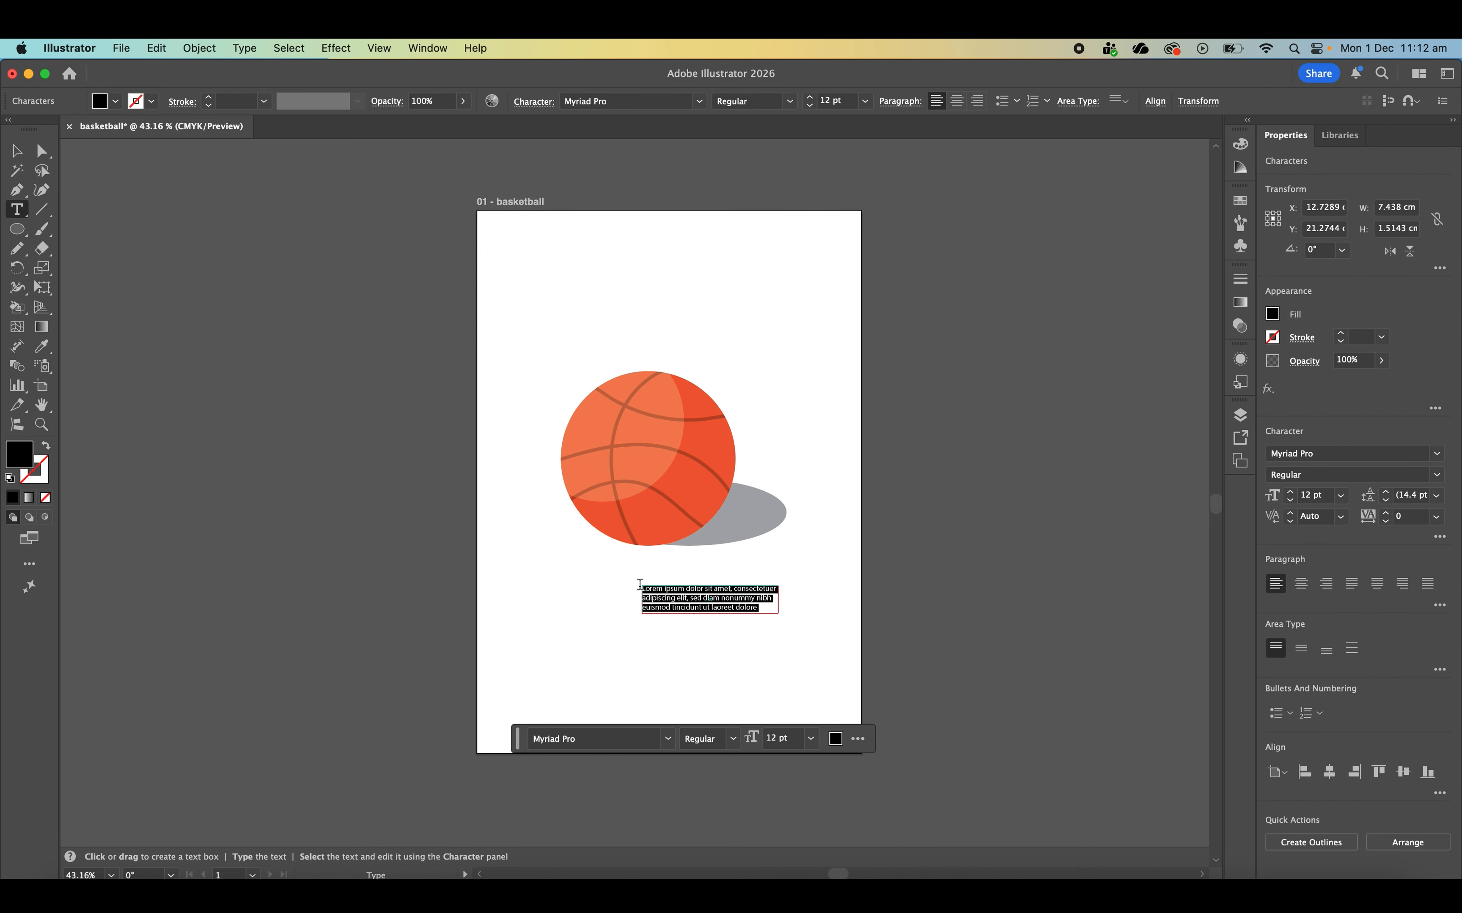
type("Miste")
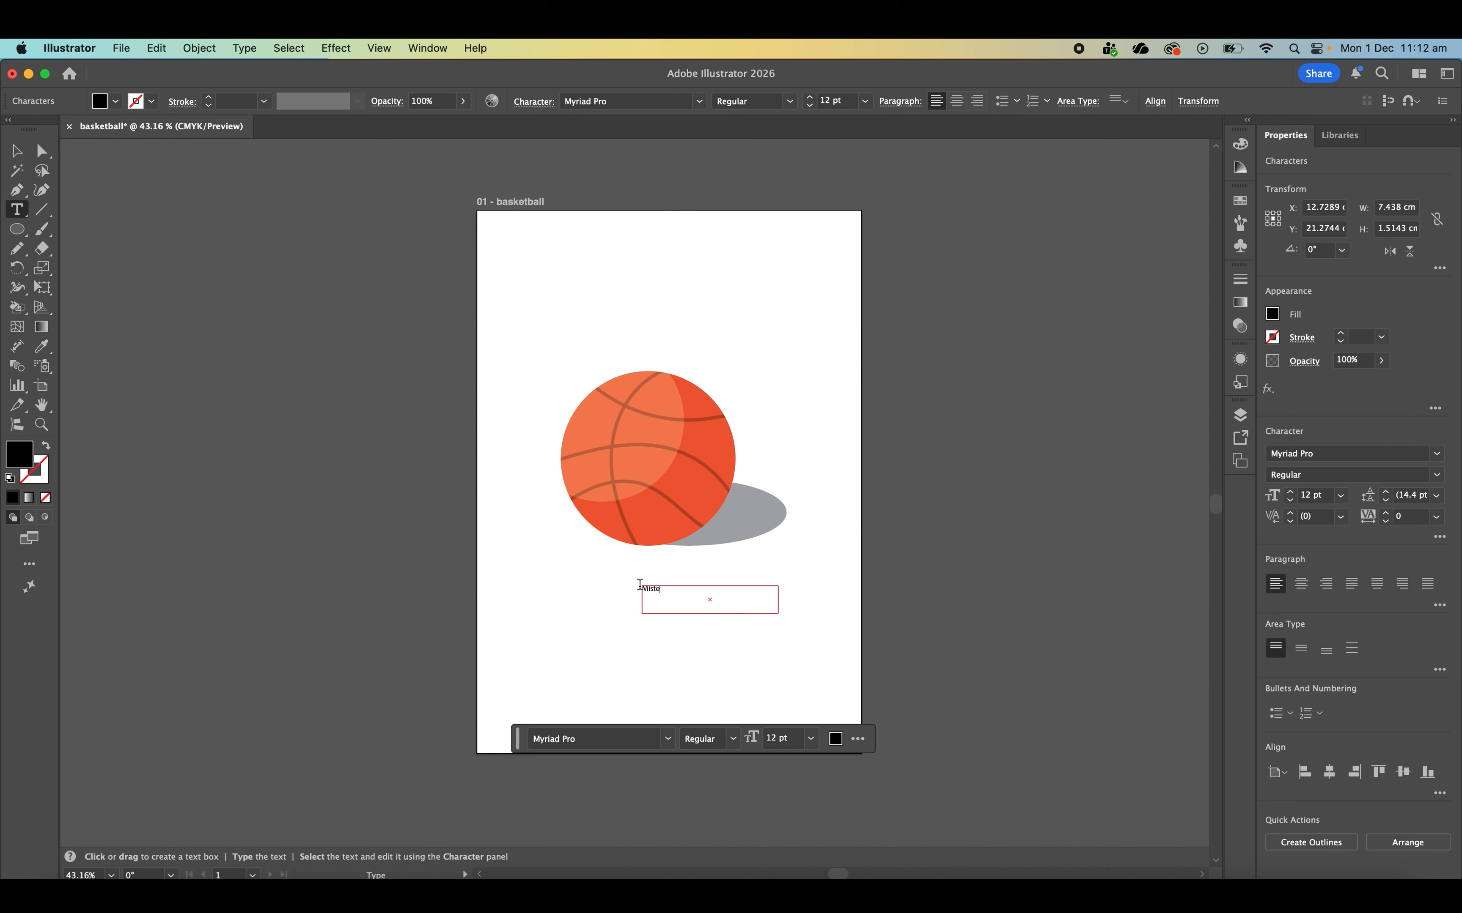
type("r Beresford")
key("super+a")
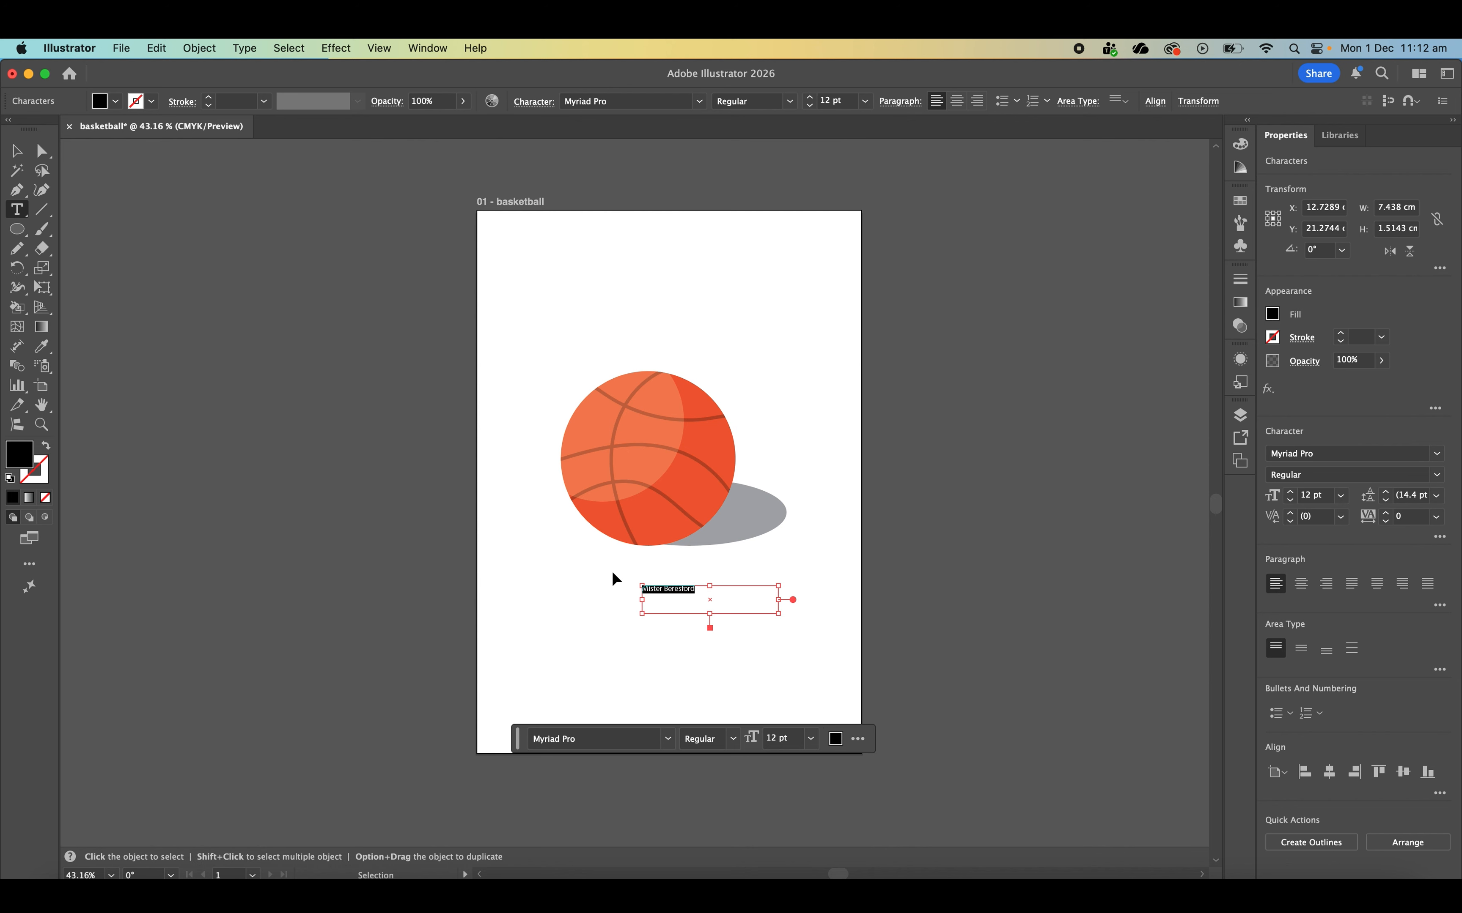
key("Escape")
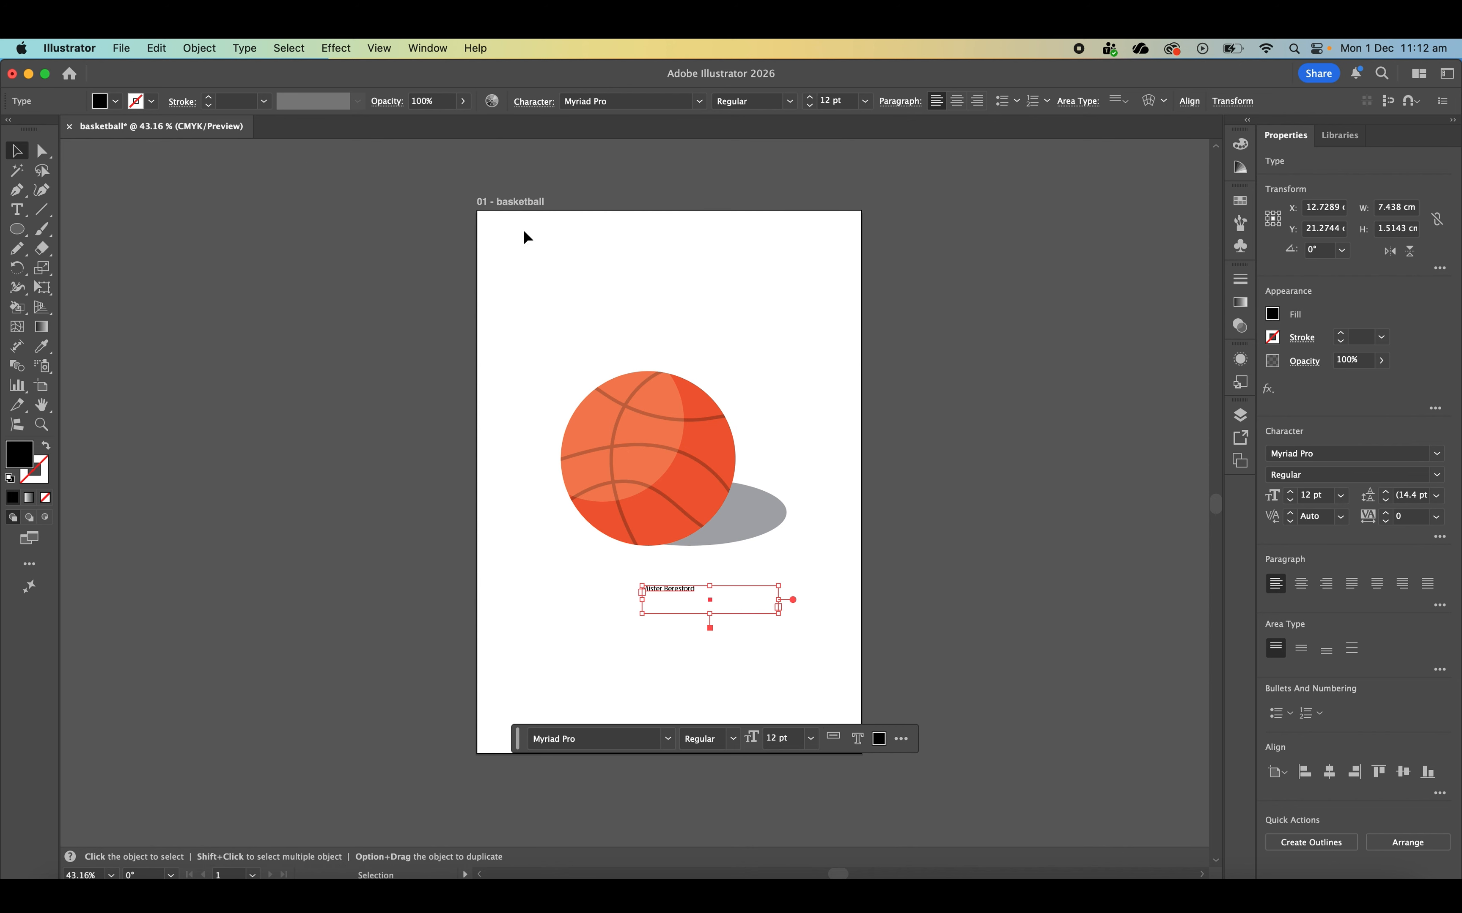
left_click(594, 240)
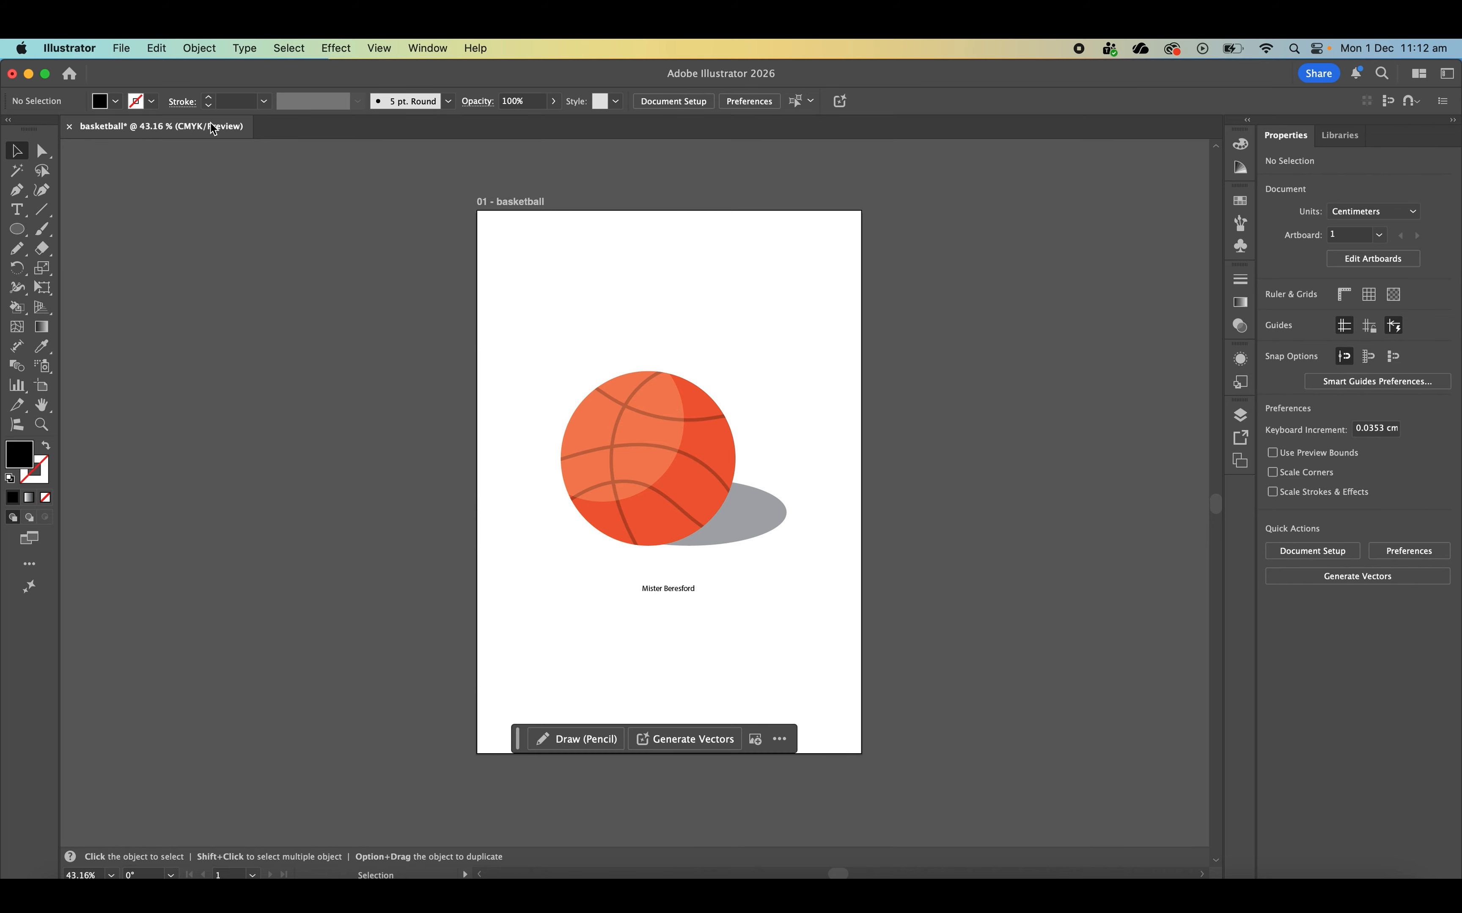
- Export the basketball artboard for screens at 1x scale in JPG 100 format to the Multi folder
left_click(116, 47)
mouse_move(196, 412)
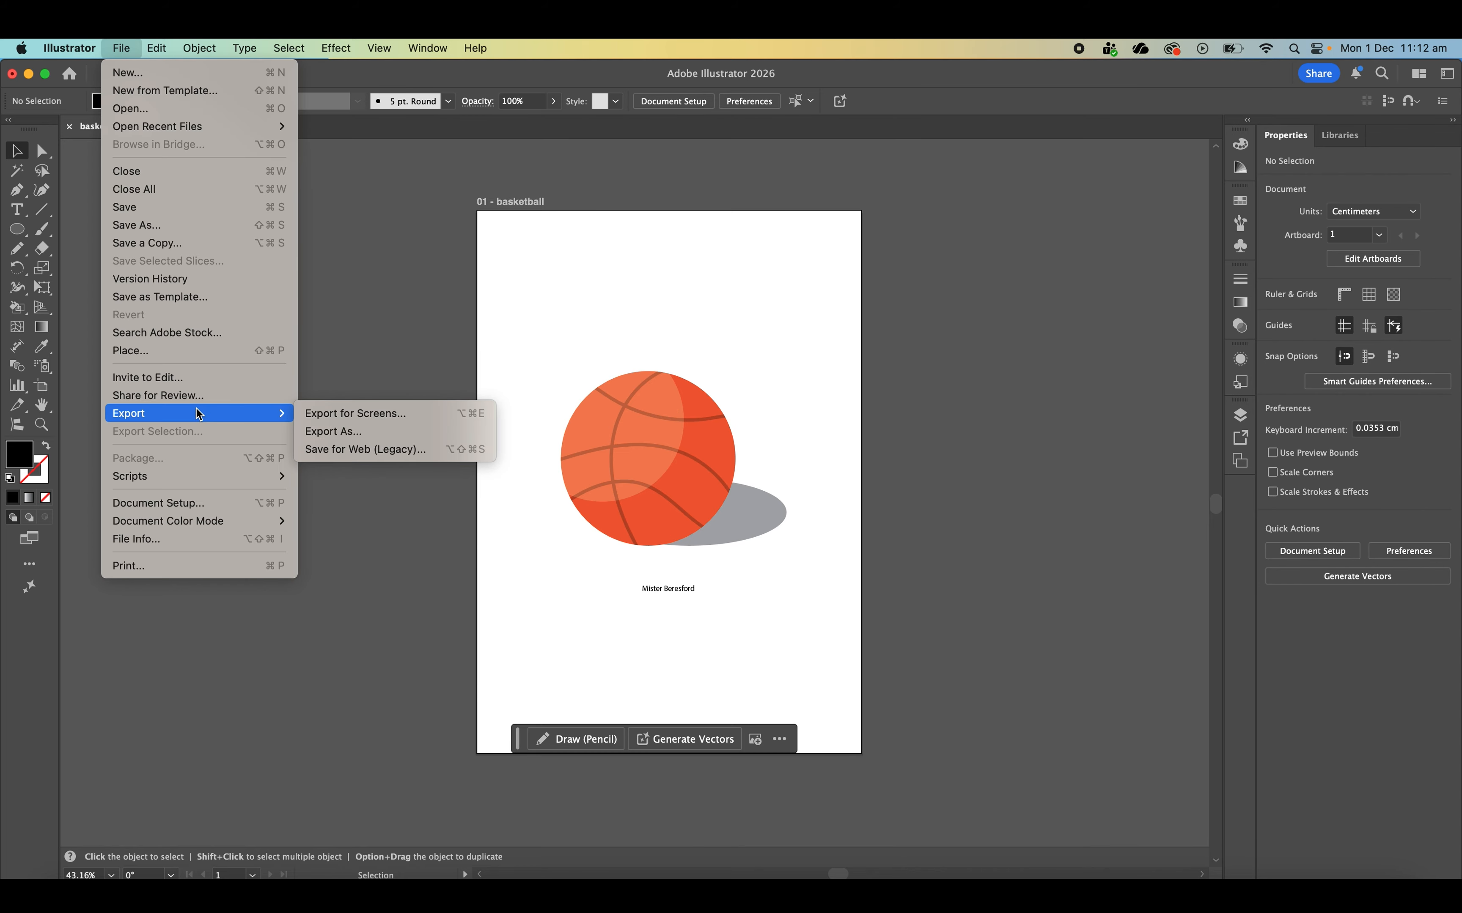
left_click(368, 417)
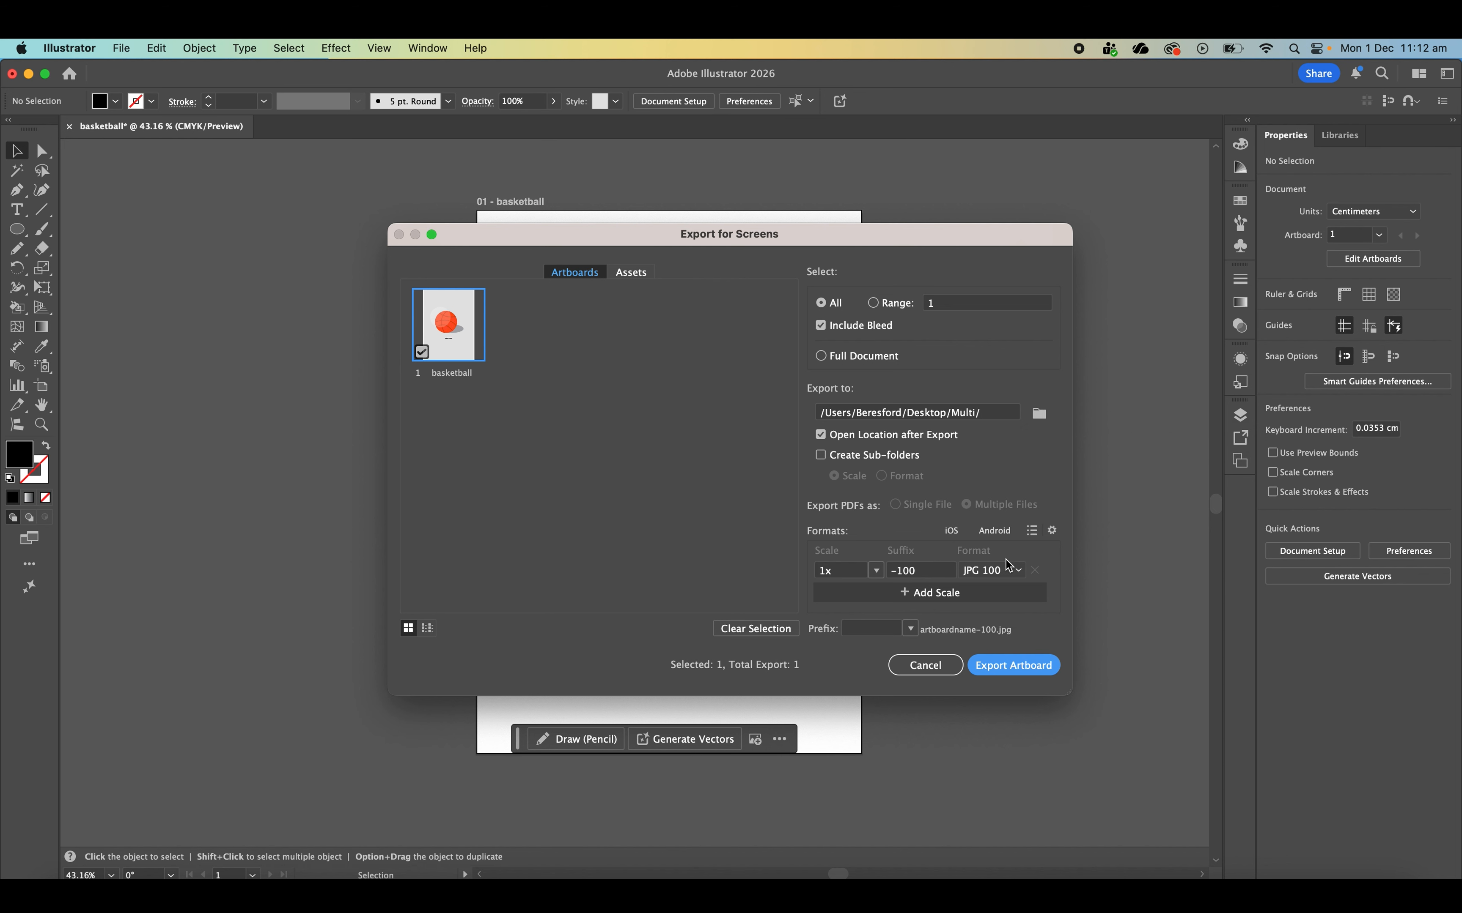
left_click(1009, 571)
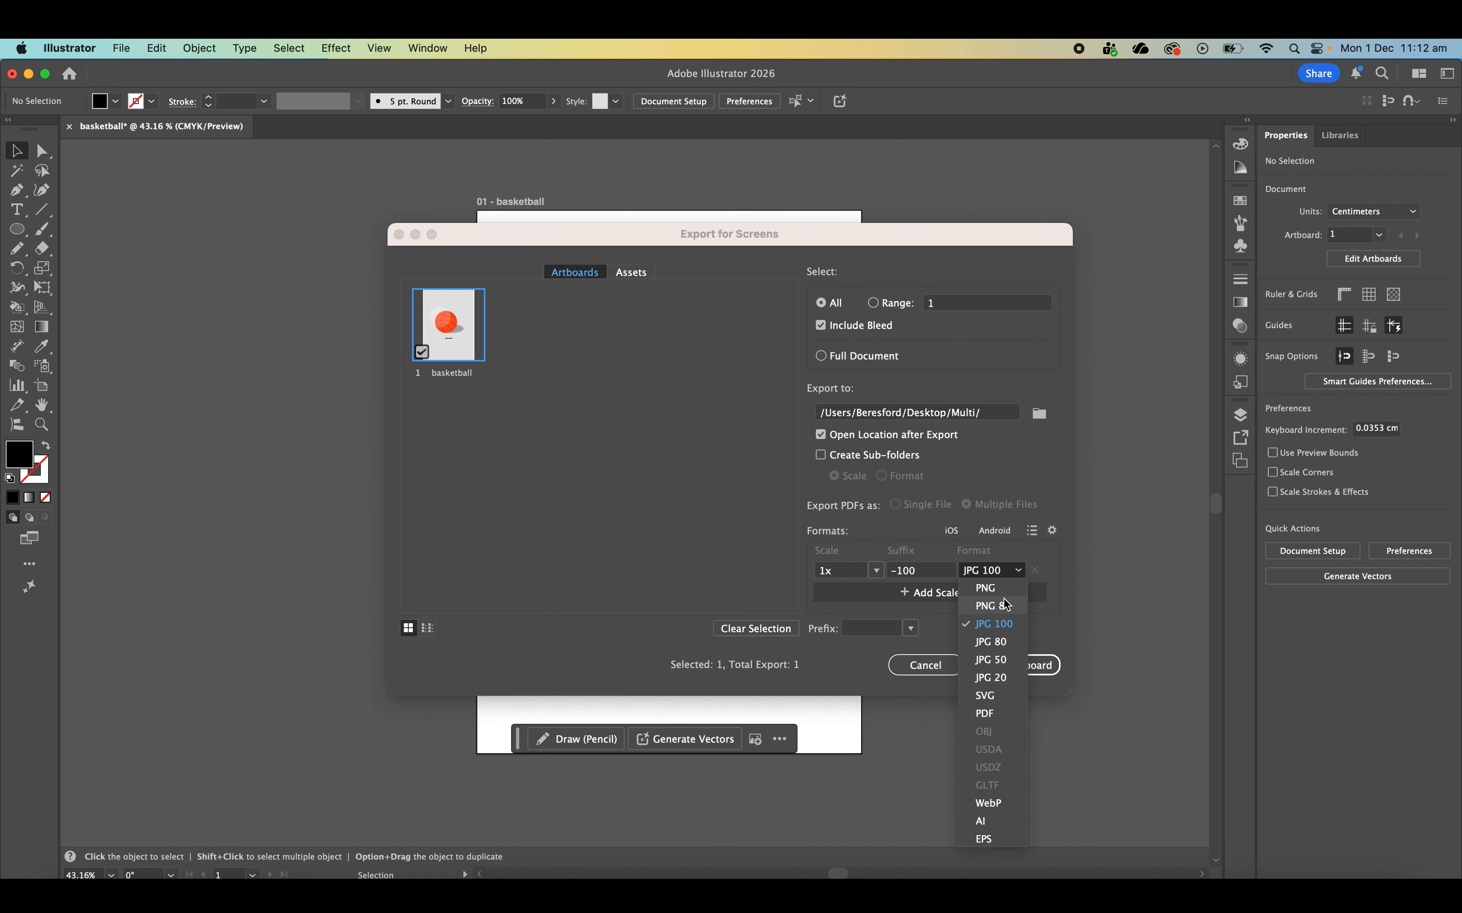
left_click(1051, 560)
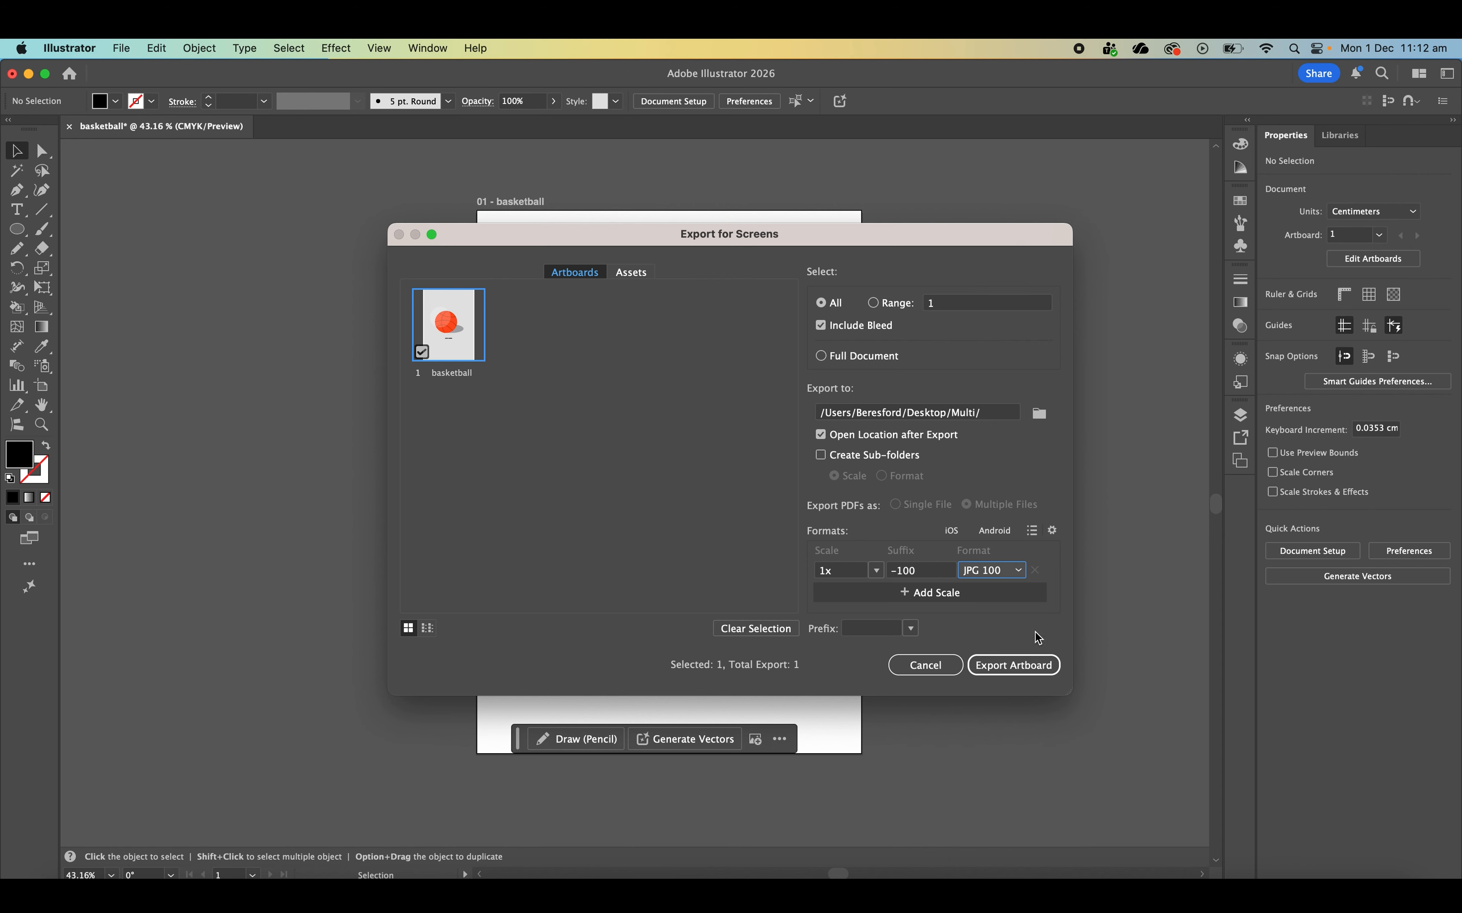
left_click(1031, 659)
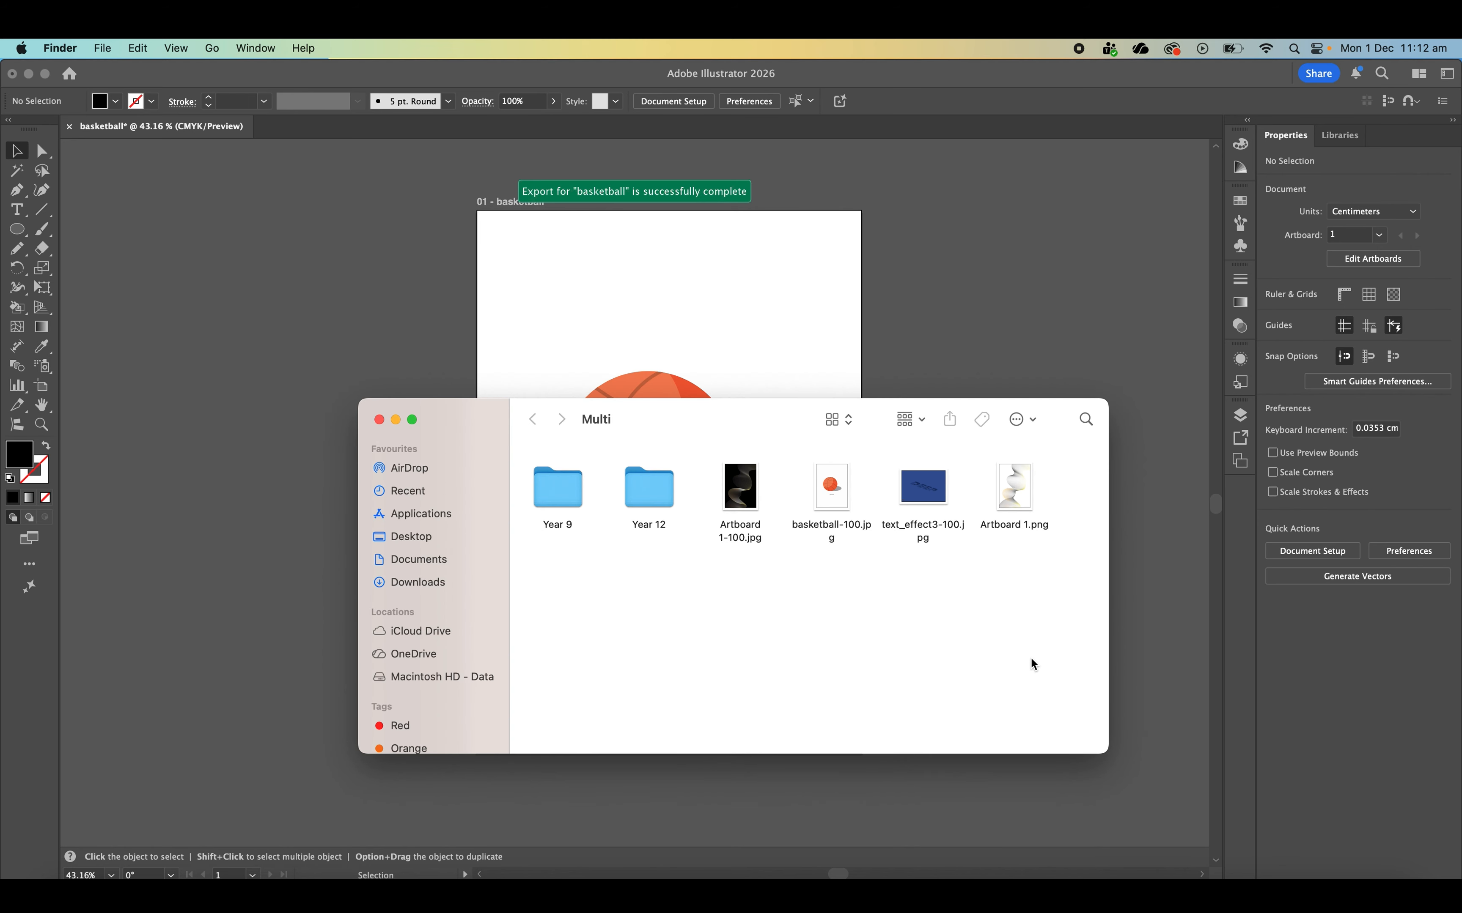
- Preview the exported basketball-100.jpg in Finder and close the preview
left_click(830, 526)
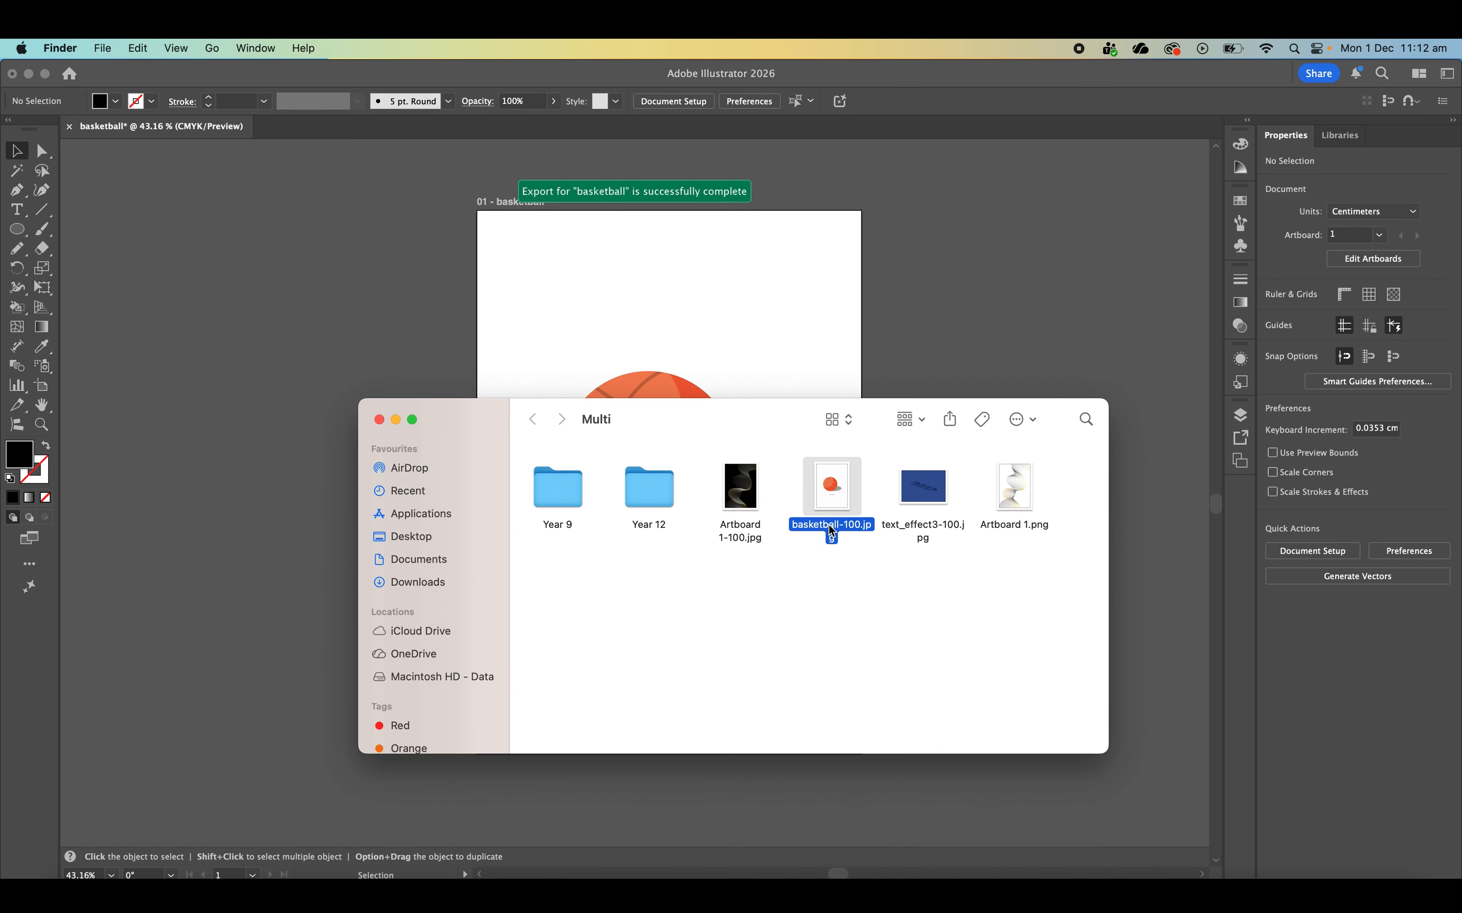
key("space")
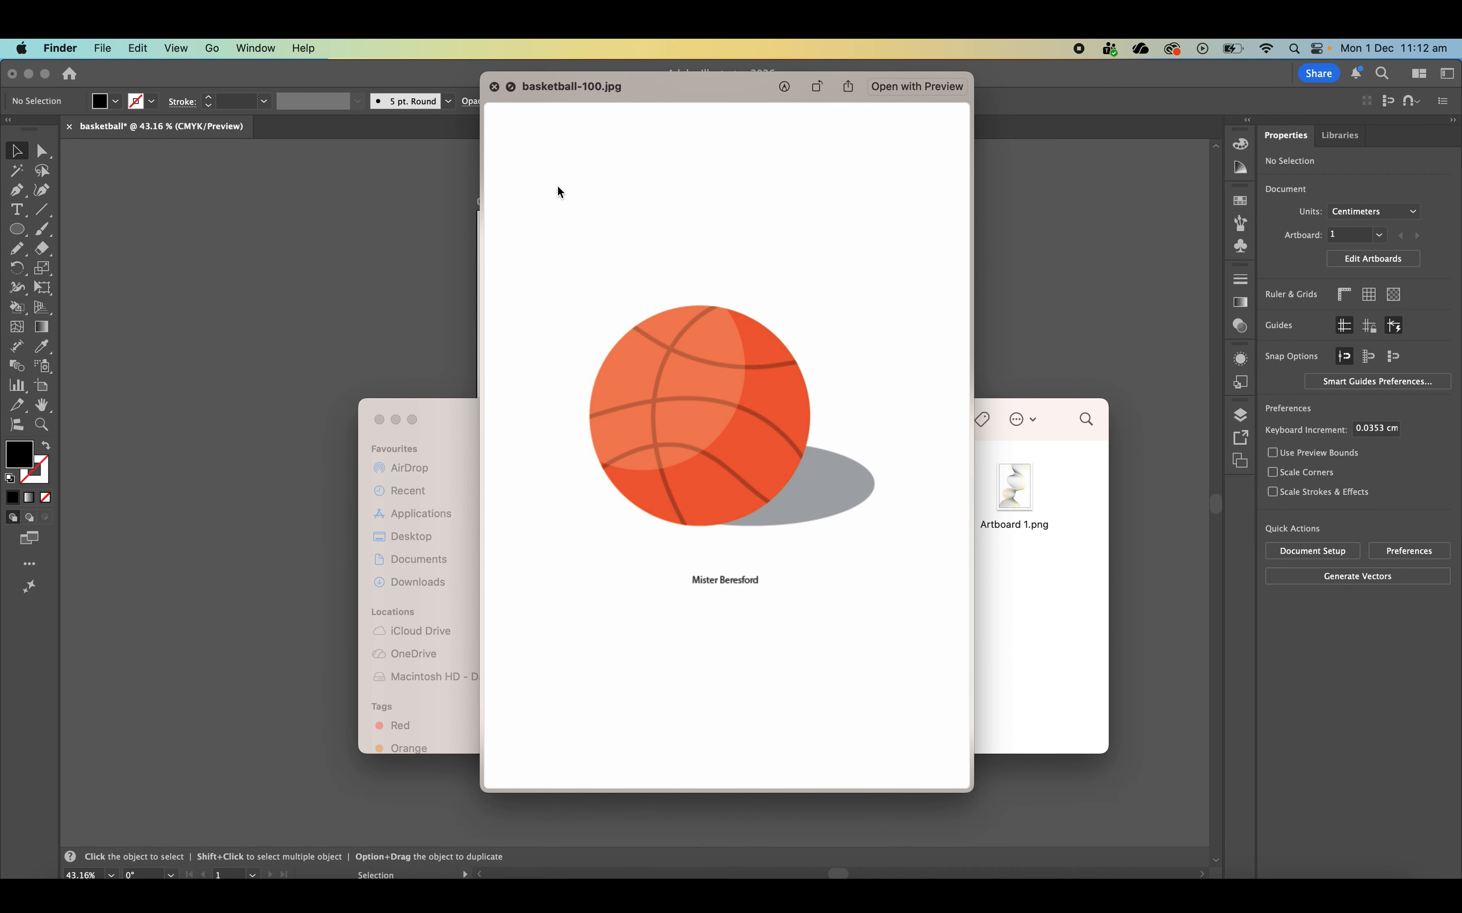
left_click(494, 87)
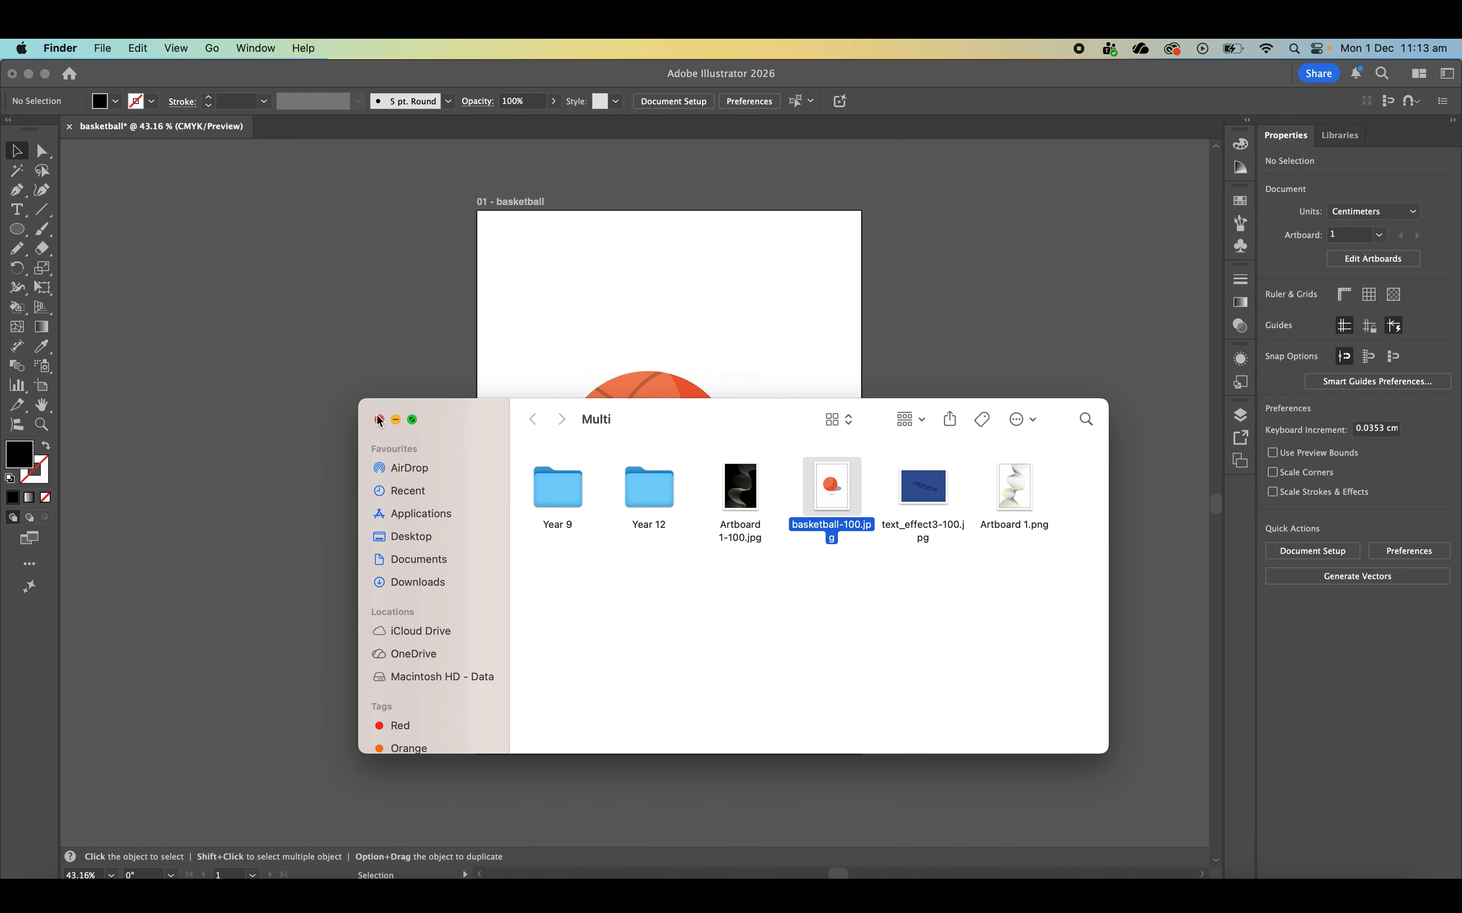